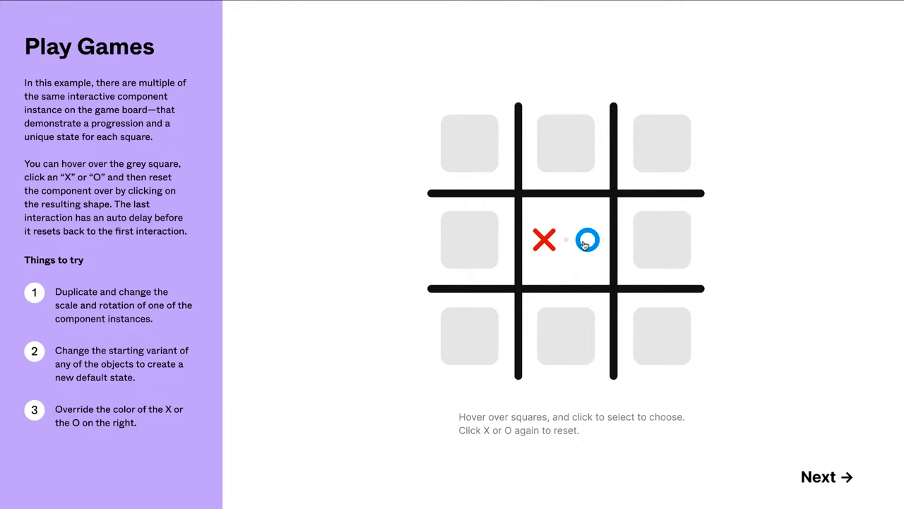
Place an O in the centre square of the Play Games board and choose a mark in the middle-right square
{"action": "left_click", "coordinate": [582, 243]}
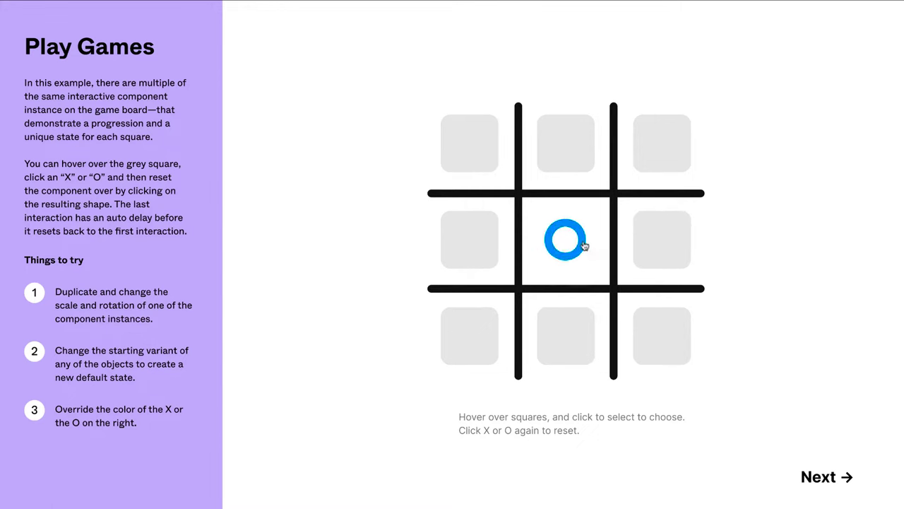
{"action": "left_click", "coordinate": [638, 241]}
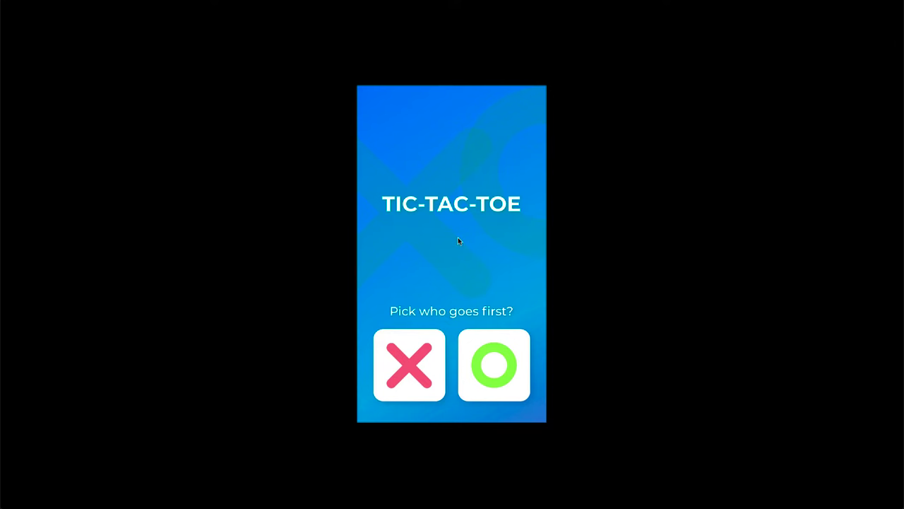
Play the tic-tac-toe prototype with X going first, claiming the middle-left, top-right, bottom-middle, bottom-left and bottom-right squares in that order
{"action": "left_click", "coordinate": [409, 362]}
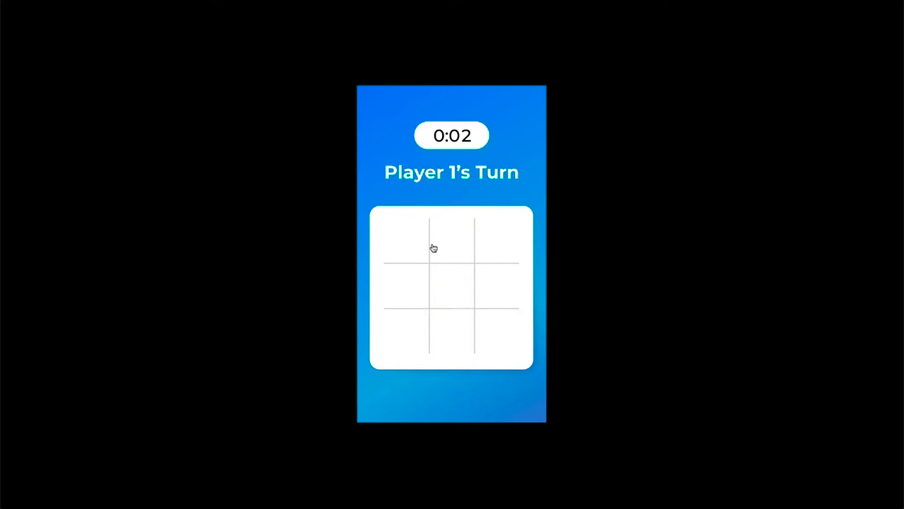
{"action": "left_click", "coordinate": [407, 287]}
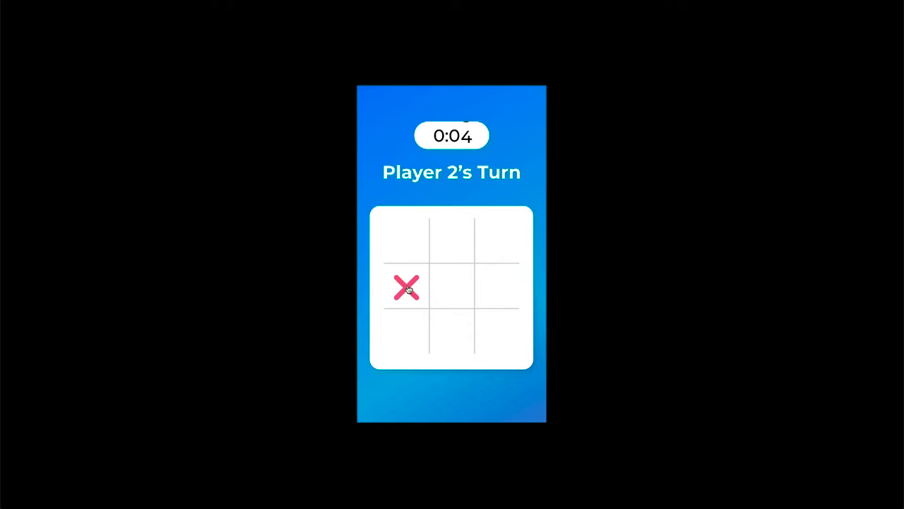
{"action": "left_click", "coordinate": [496, 245]}
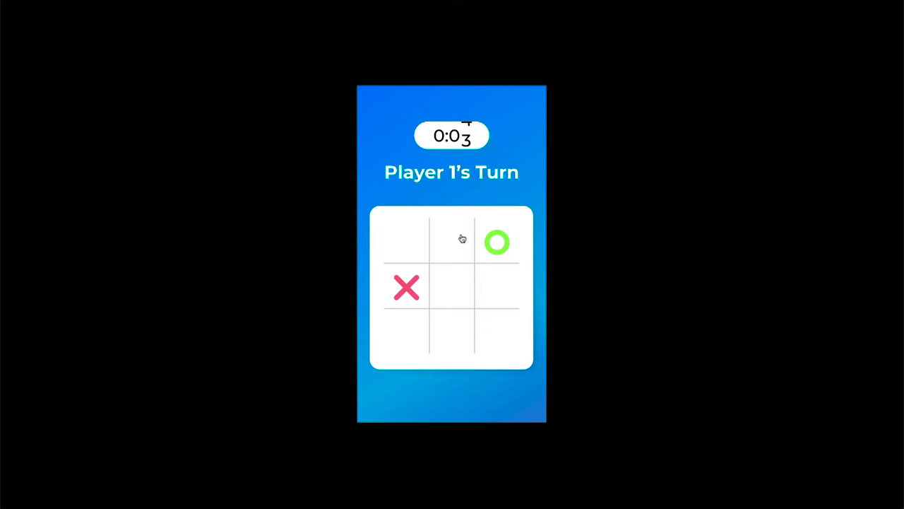
{"action": "left_click", "coordinate": [456, 339]}
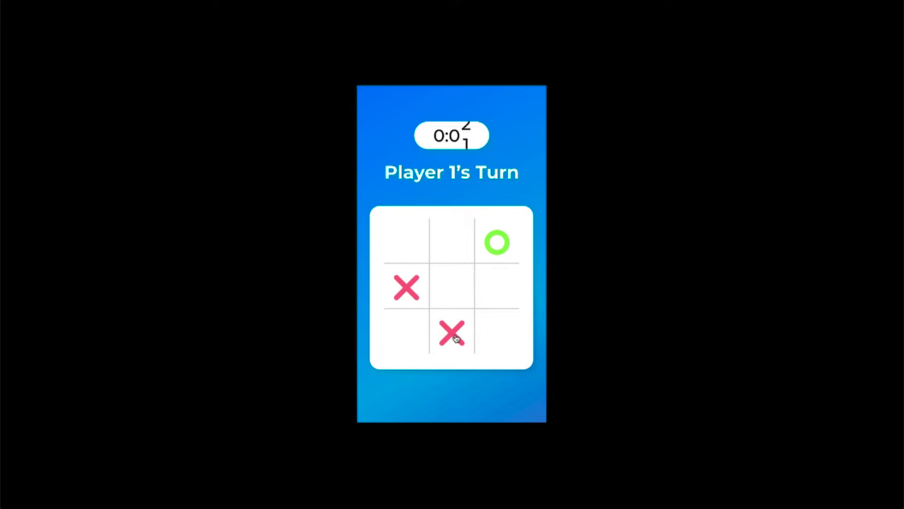
{"action": "left_click", "coordinate": [411, 336]}
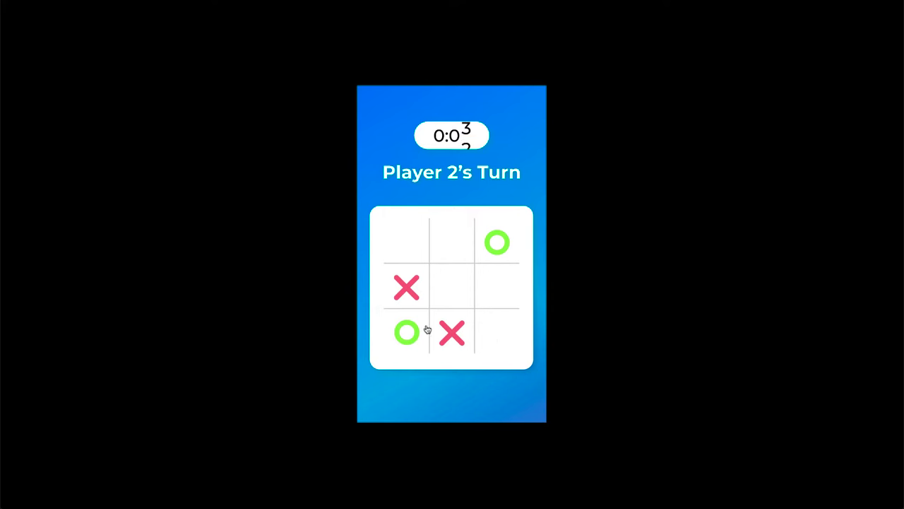
{"action": "left_click", "coordinate": [493, 341]}
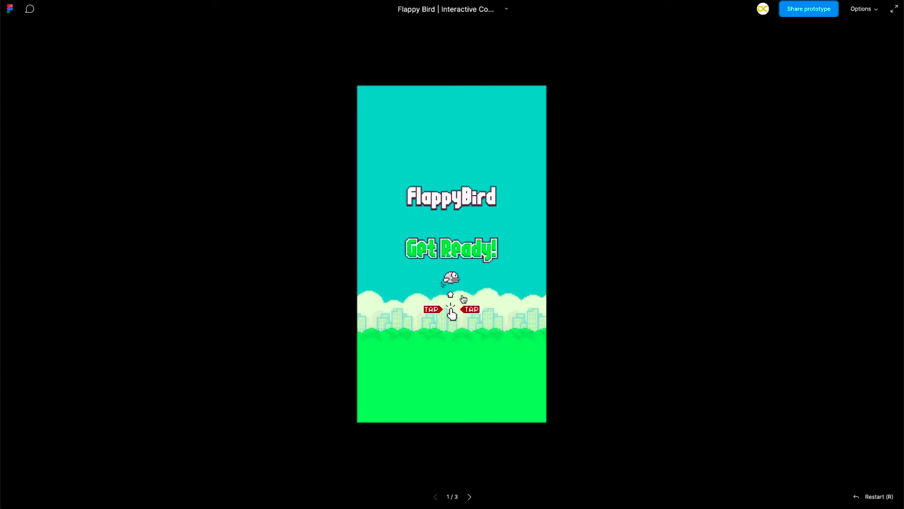
Start the Flappy Bird prototype and keep the bird flapping through the gaps between the pipes
{"action": "key", "text": "space"}
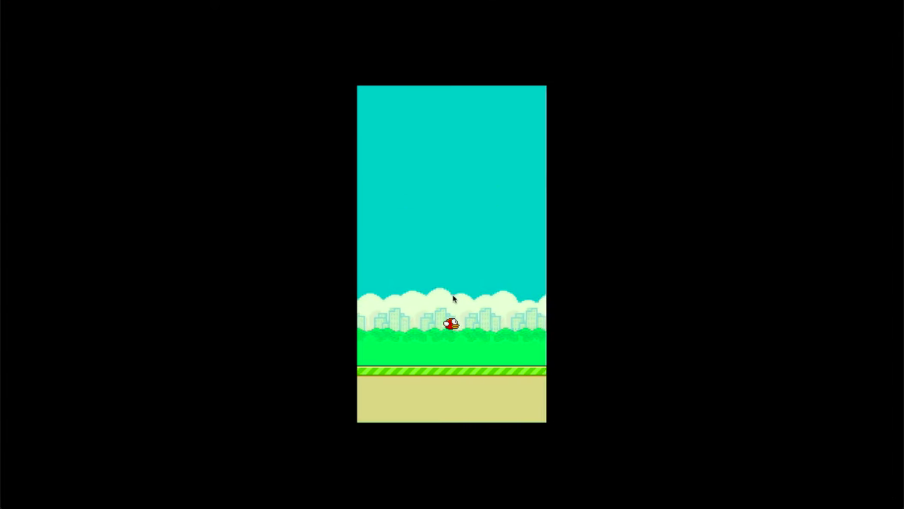
{"action": "key", "text": "space"}
{"action": "key", "text": "space"}
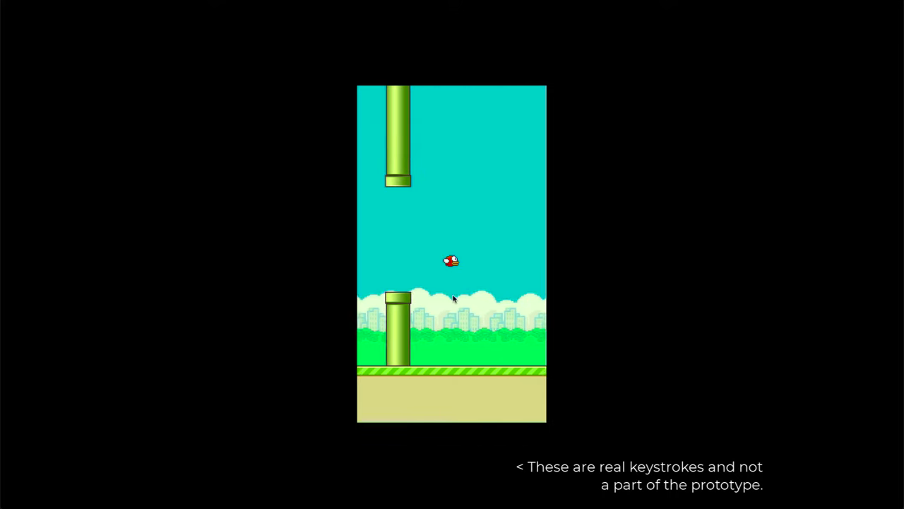
{"action": "key", "text": "space"}
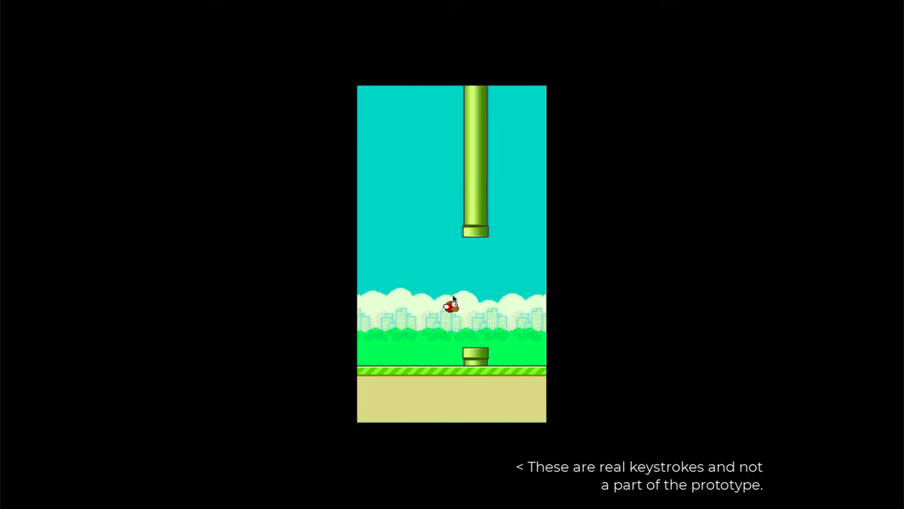
{"action": "key", "text": "space"}
{"action": "key", "text": "space"}
{"action": "key", "text": "space"}
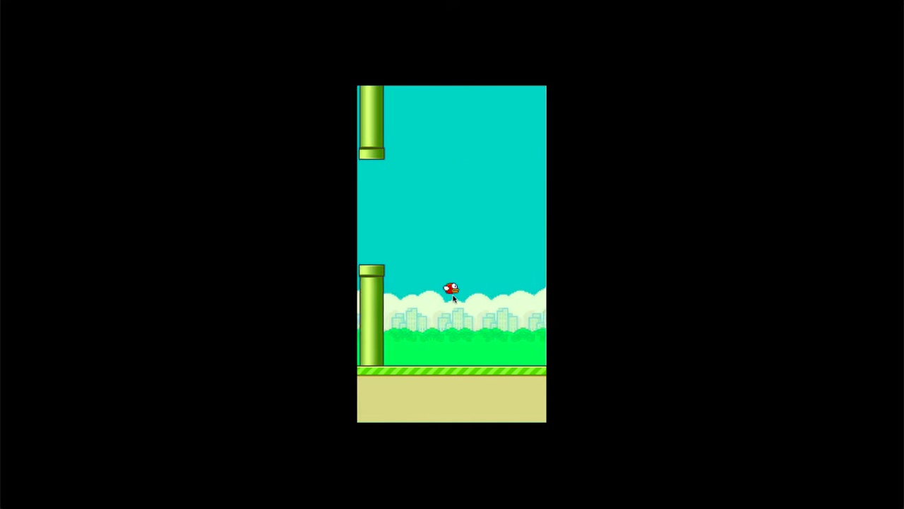
{"action": "key", "text": "space"}
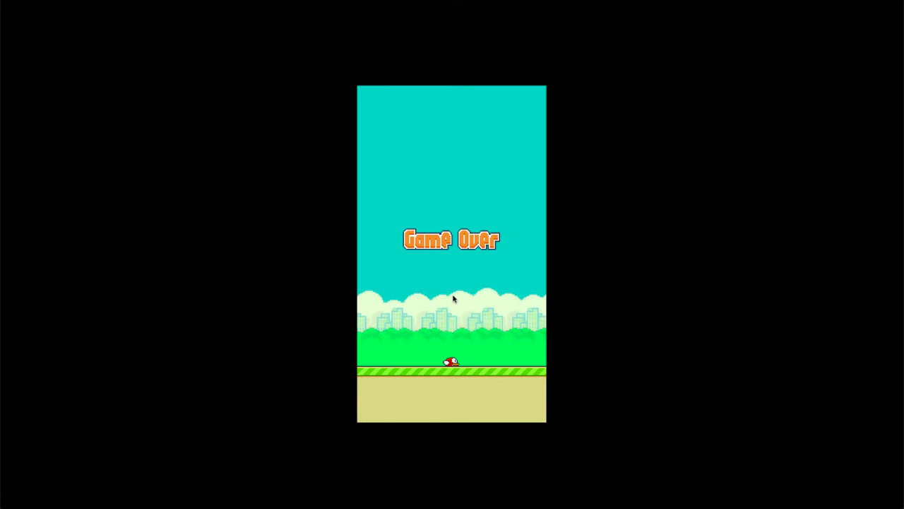
Switch to the Car Racing prototype and start the race
{"action": "mouse_move", "coordinate": [491, 12]}
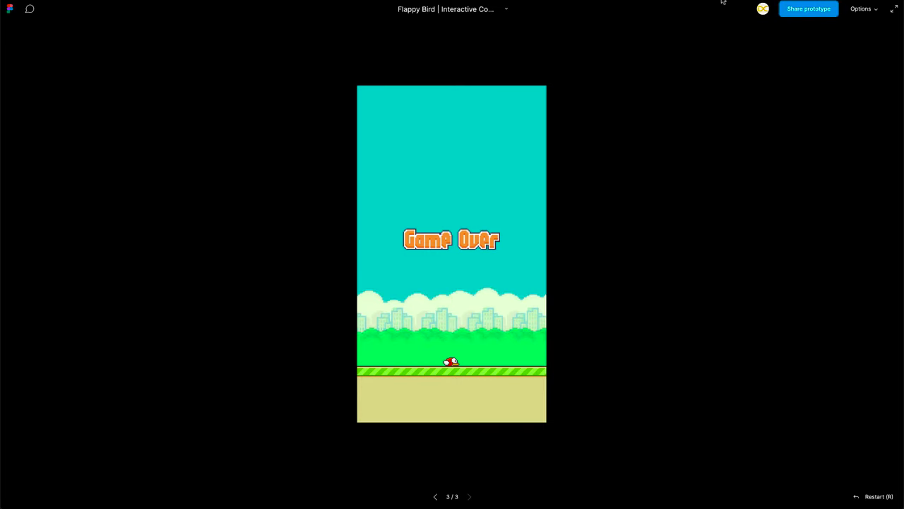
{"action": "key", "text": "Left"}
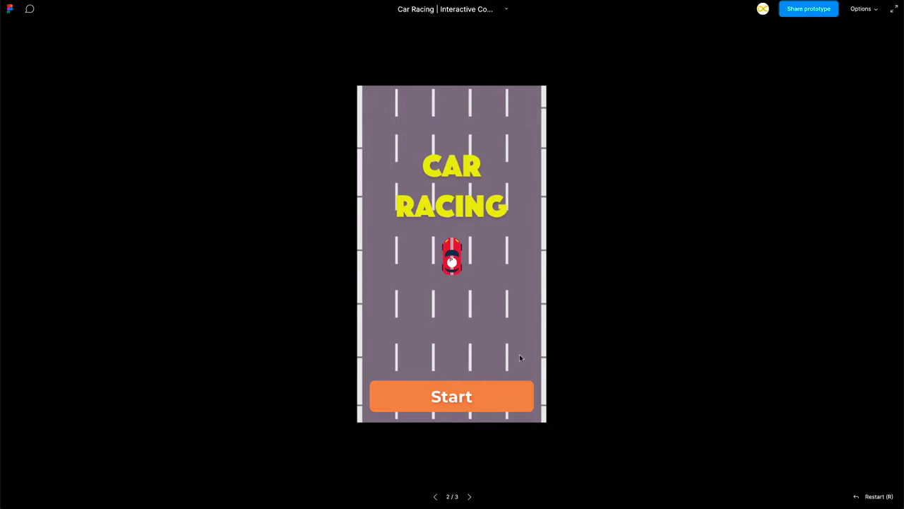
{"action": "left_click", "coordinate": [469, 393]}
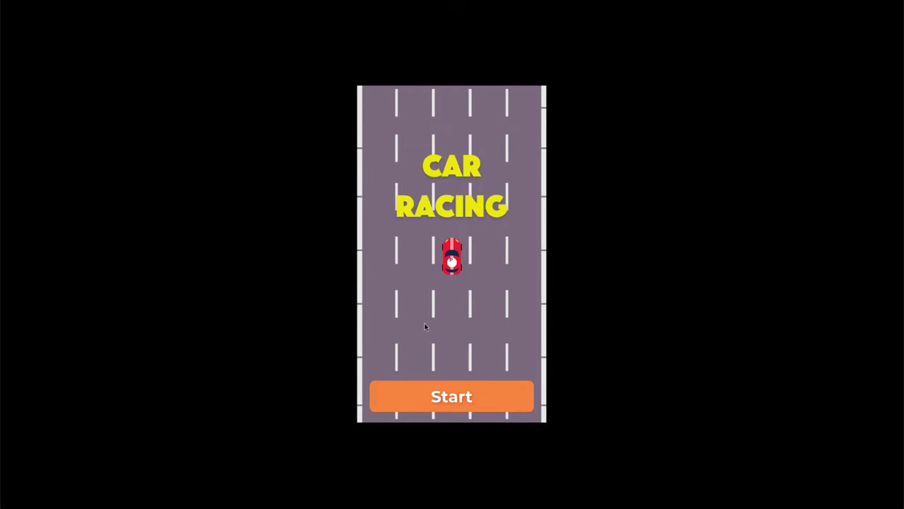
{"action": "left_click", "coordinate": [467, 400]}
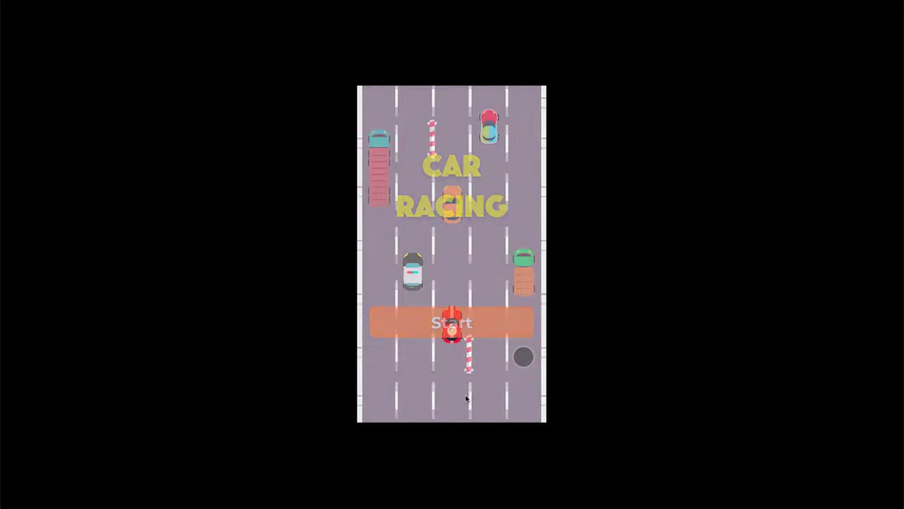
Steer the red car between lanes, first right, then across to the far left lane and back right, to dodge traffic
{"action": "key", "text": "Right"}
{"action": "key", "text": "Right"}
{"action": "key", "text": "Left"}
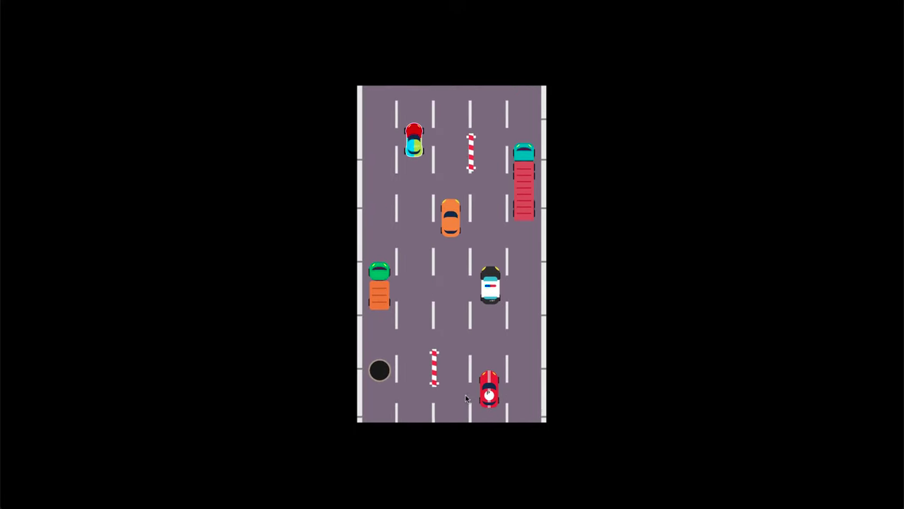
{"action": "key", "text": "Left"}
{"action": "key", "text": "Left"}
{"action": "key", "text": "Left"}
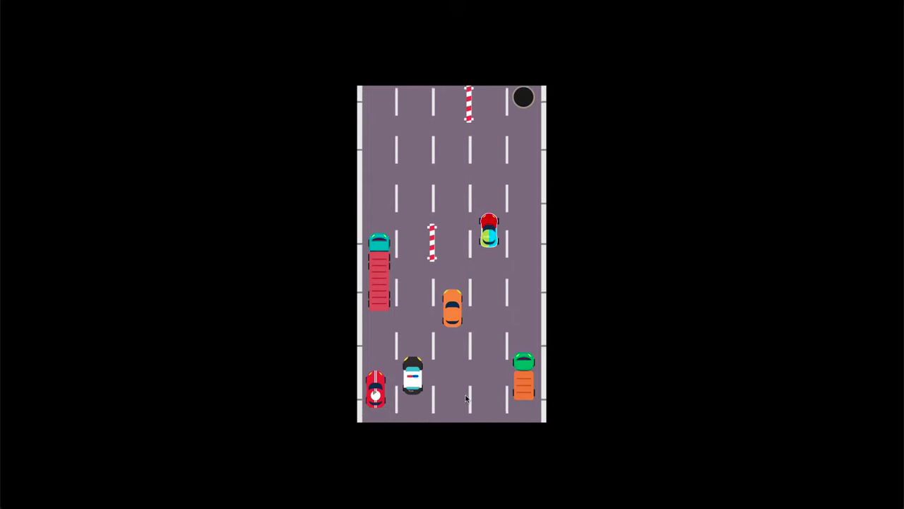
{"action": "key", "text": "Right"}
{"action": "key", "text": "Right"}
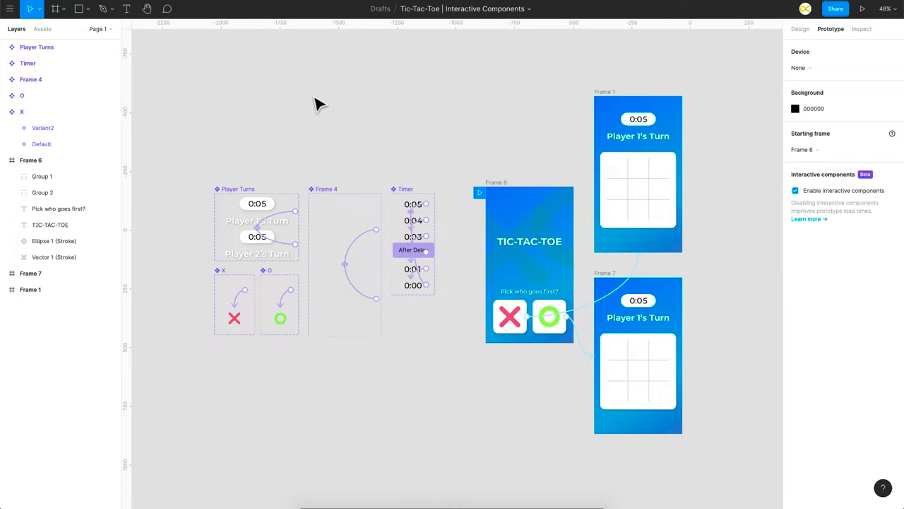
Examine the three screens of the Tic-Tac-Toe file, the start screen Frame 6 and the Player 1's Turn component in Frame 1
{"action": "left_click_drag", "start_coordinate": [464, 58], "coordinate": [696, 461]}
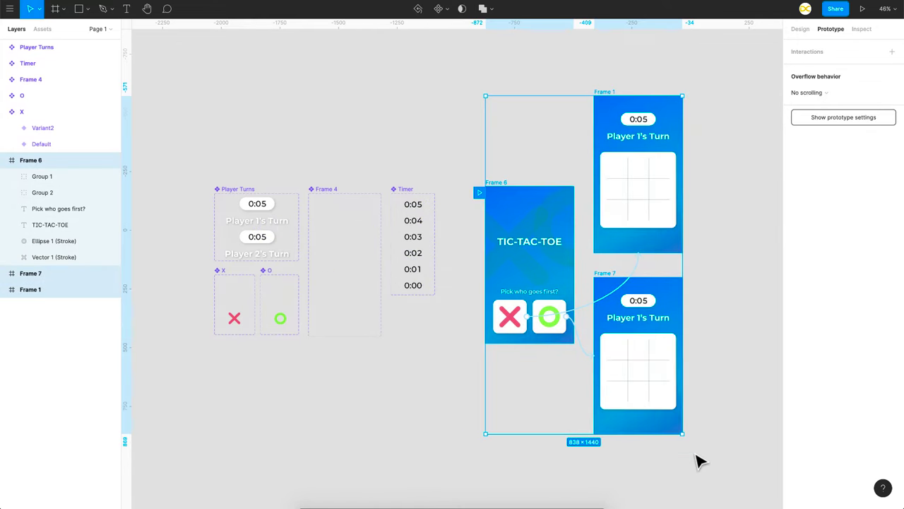
{"action": "left_click", "coordinate": [708, 460]}
{"action": "left_click", "coordinate": [509, 195]}
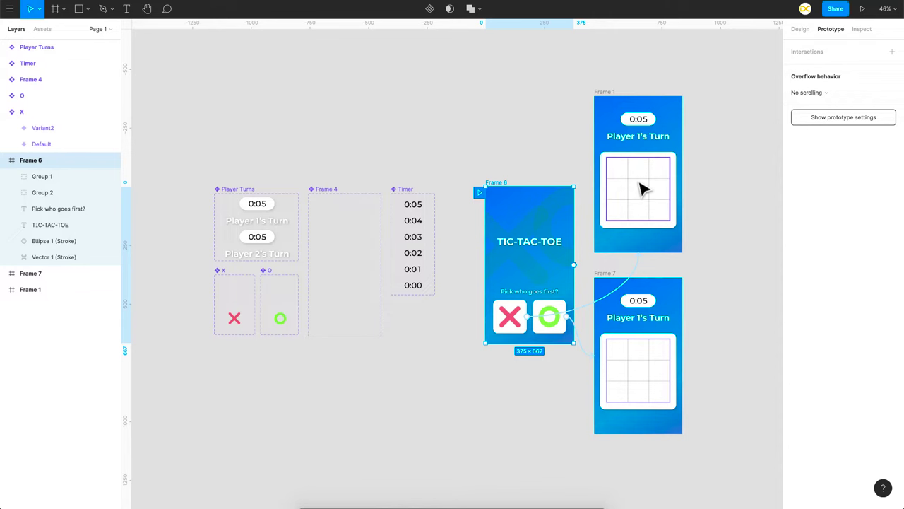
{"action": "left_click", "coordinate": [658, 131]}
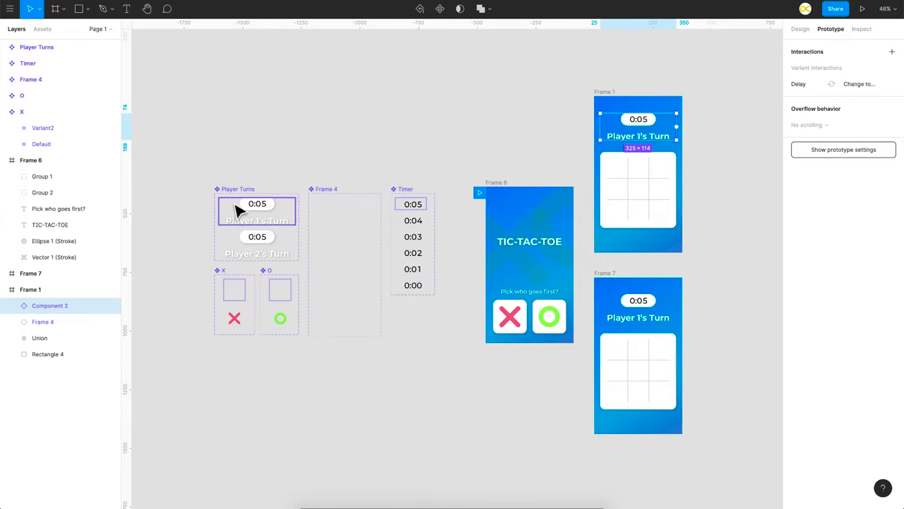
Inspect the countdown digit text inside the default variant of the Player Turns component
{"action": "scroll", "coordinate": [236, 212], "scroll_direction": "up", "scroll_amount": 5}
{"action": "left_click", "coordinate": [205, 210]}
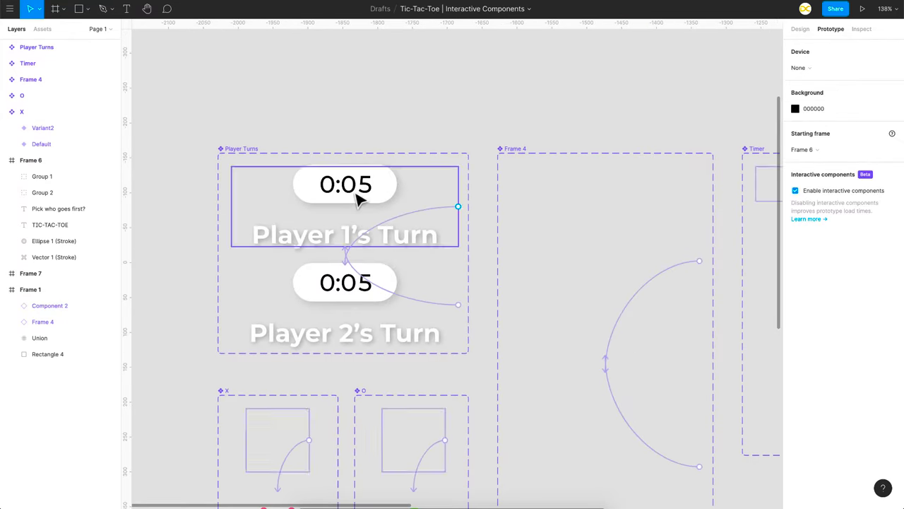
{"action": "left_click", "coordinate": [364, 197], "text": "ctrl"}
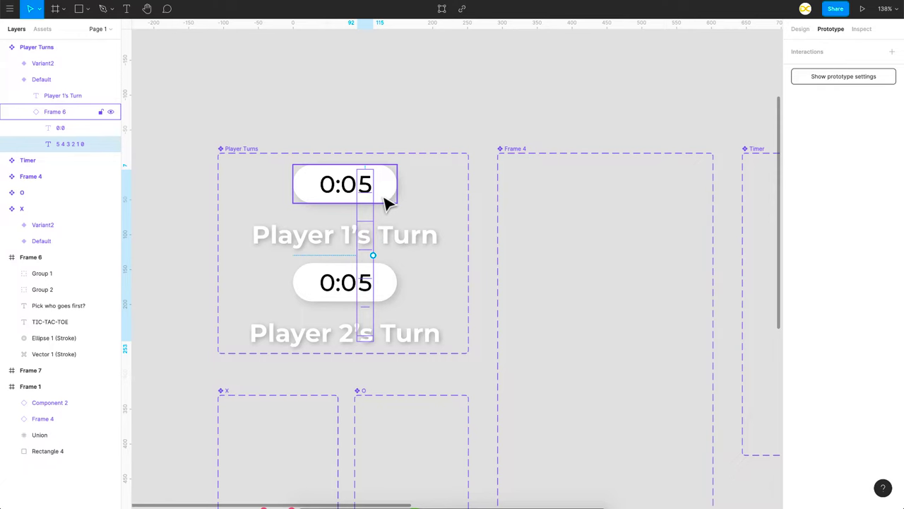
{"action": "scroll", "coordinate": [388, 204], "scroll_direction": "right", "scroll_amount": 5}
{"action": "key", "text": "Escape"}
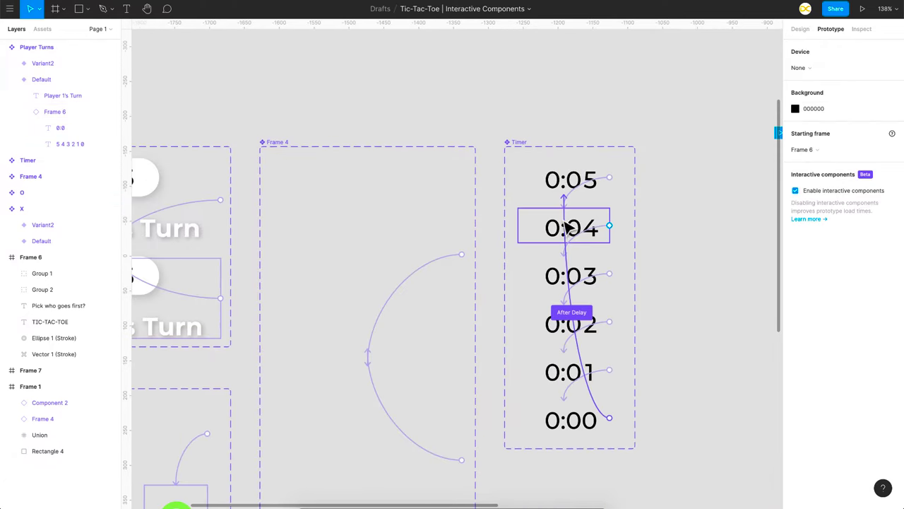
Review the delay interaction and animation details of the Timer component's default 0:05 variant
{"action": "left_click", "coordinate": [594, 191]}
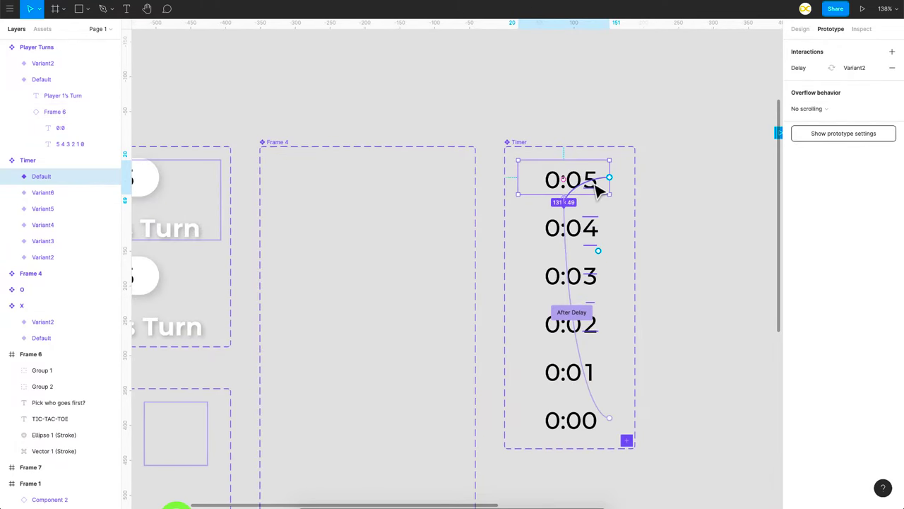
{"action": "left_click", "coordinate": [595, 182]}
{"action": "left_click", "coordinate": [773, 70]}
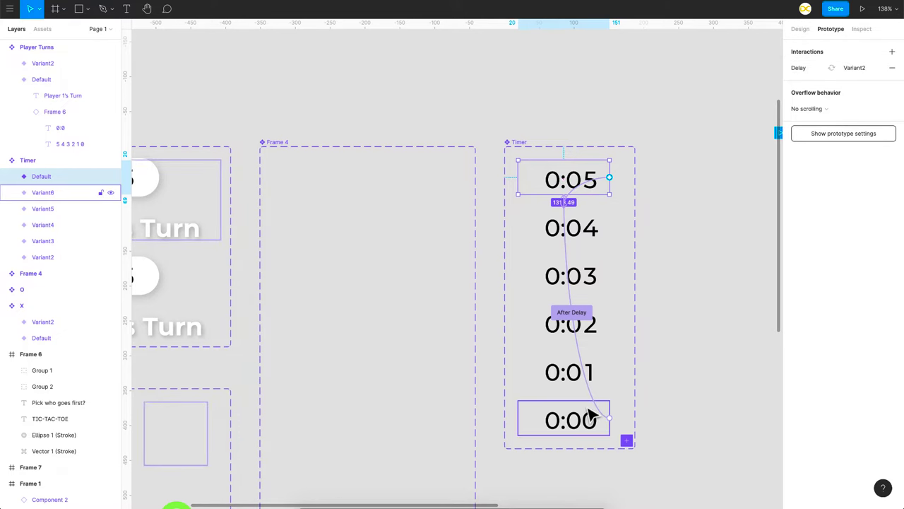
{"action": "left_click", "coordinate": [596, 185]}
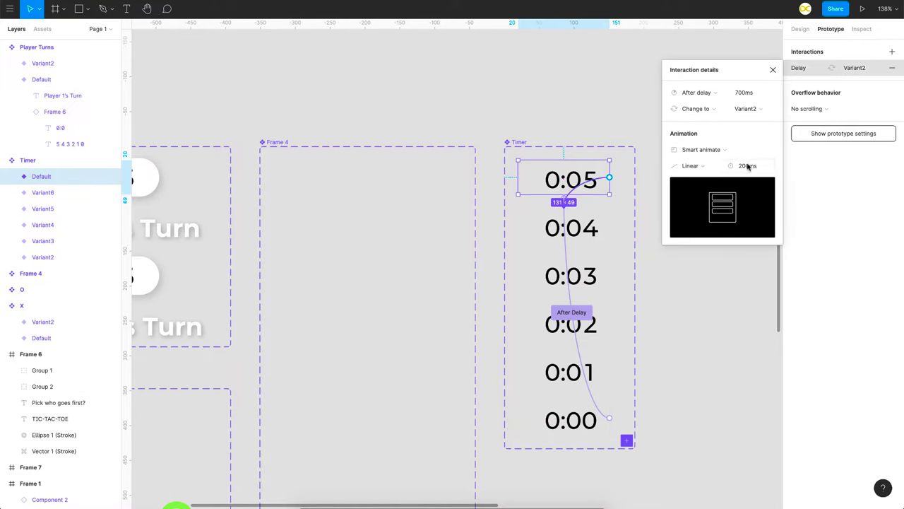
{"action": "left_click", "coordinate": [639, 233]}
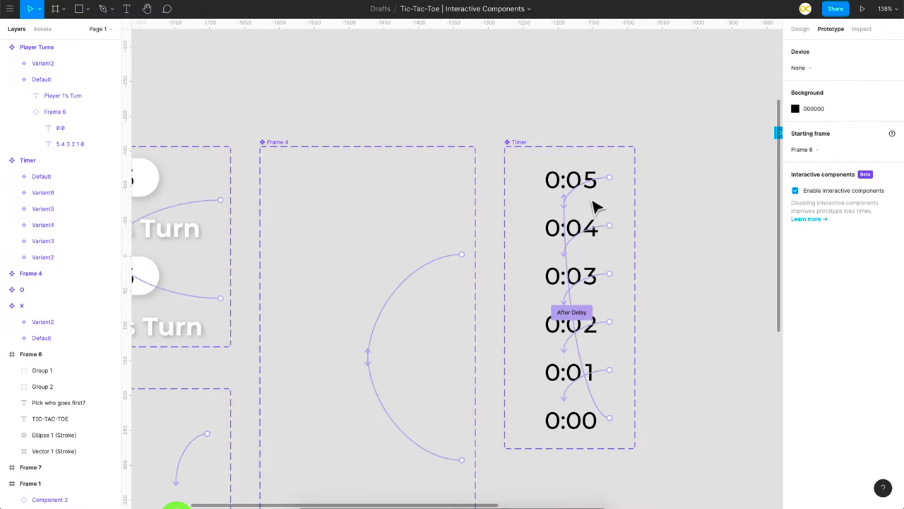
Check the design properties of the Timer's 5 4 3 2 1 0 text and turn off Clip content on its default variant
{"action": "double_click", "coordinate": [597, 193]}
{"action": "scroll", "coordinate": [597, 194], "scroll_direction": "up", "scroll_amount": 5}
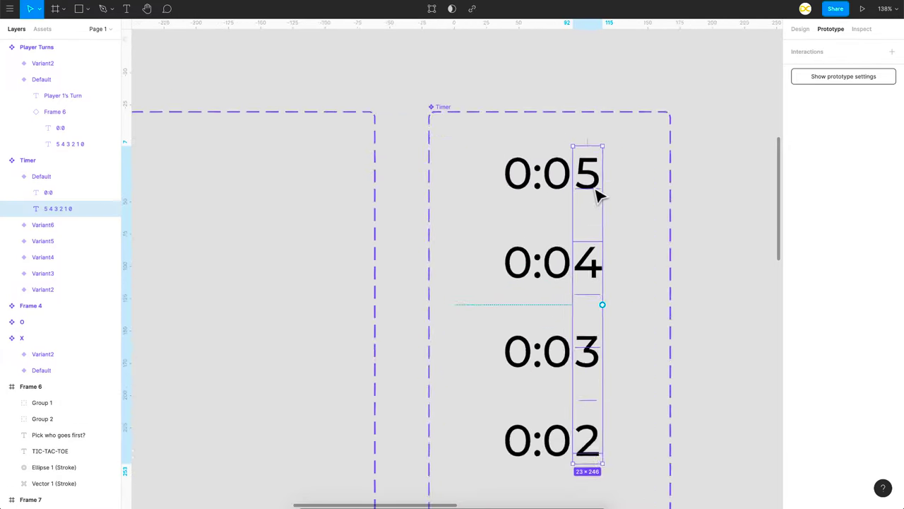
{"action": "left_click", "coordinate": [801, 29]}
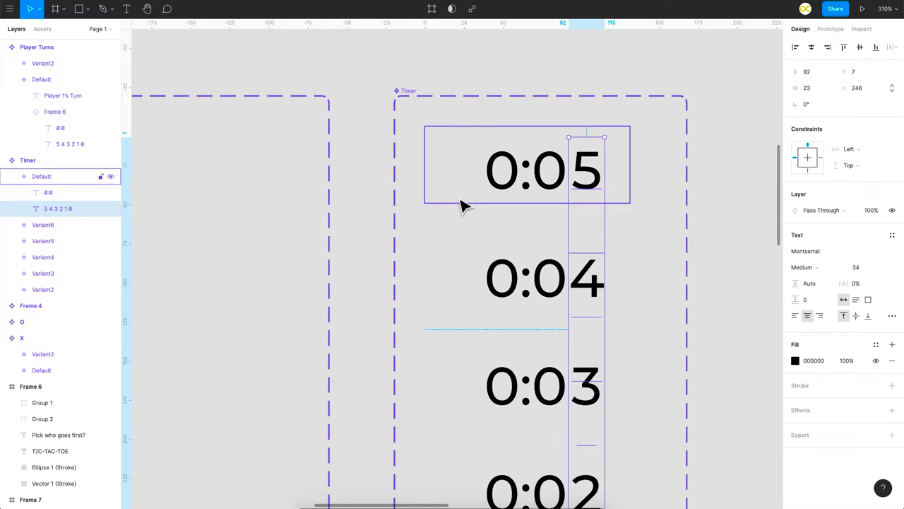
{"action": "left_click", "coordinate": [460, 204]}
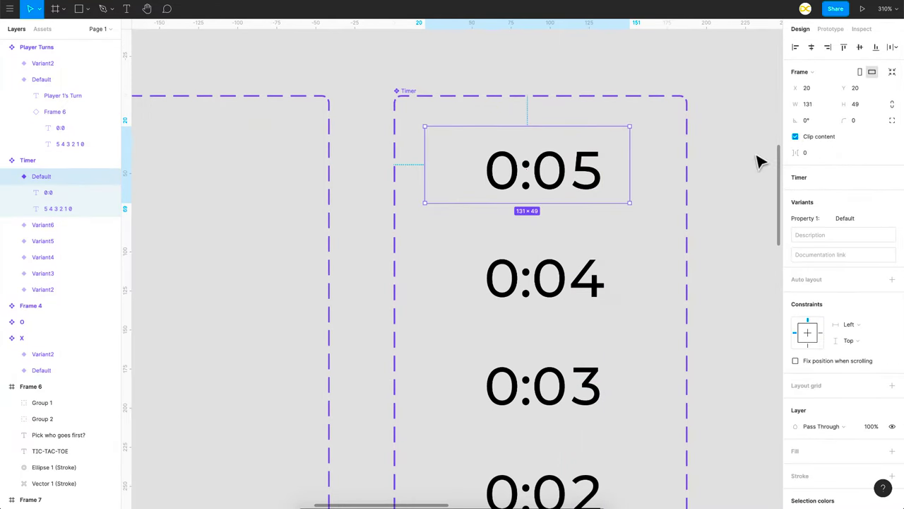
{"action": "left_click", "coordinate": [796, 137]}
{"action": "scroll", "coordinate": [596, 263], "scroll_direction": "down", "scroll_amount": 3}
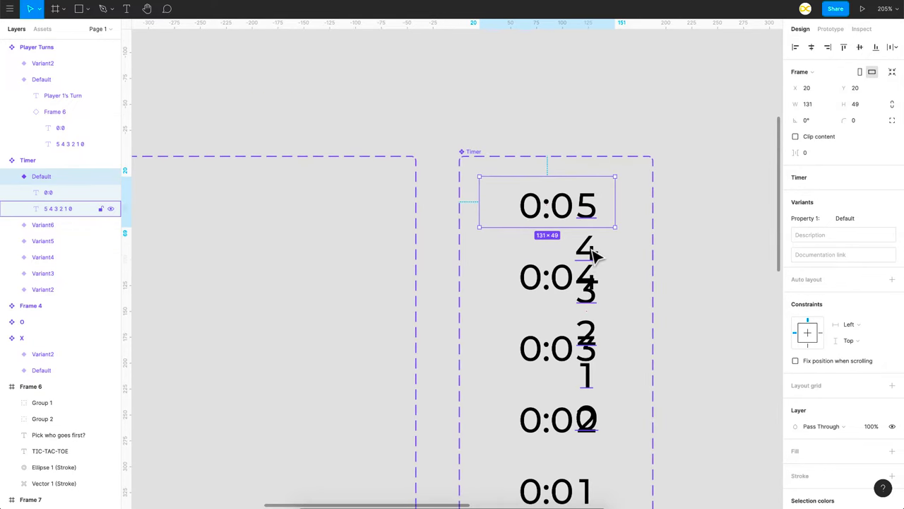
Slide the 5 4 3 2 1 0 digit text of the Timer's default variant upward and back to its original position
{"action": "left_click", "coordinate": [595, 255]}
{"action": "left_click_drag", "start_coordinate": [596, 256], "coordinate": [593, 144]}
{"action": "left_click_drag", "start_coordinate": [592, 108], "coordinate": [594, 276]}
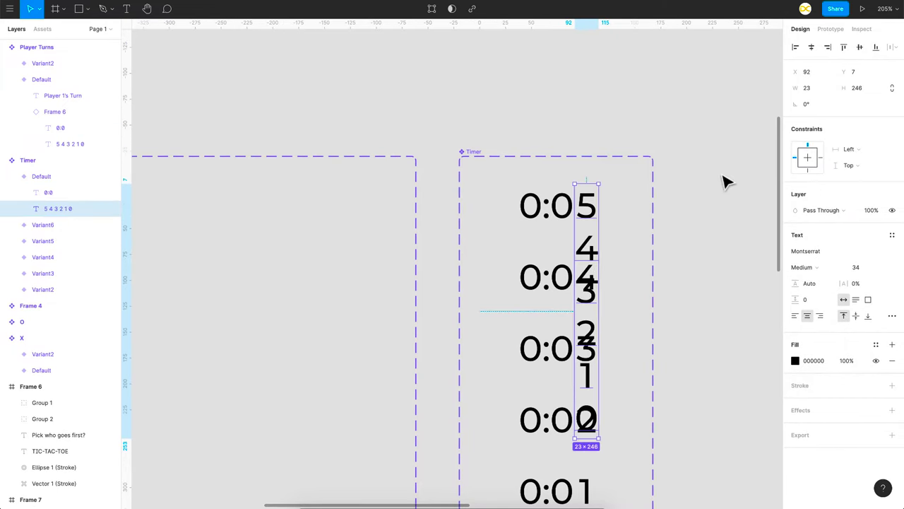
Turn Clip content back on for the Timer's default variant and inspect the digit text in its 0:04 variant
{"action": "left_click", "coordinate": [43, 176]}
{"action": "left_click", "coordinate": [796, 136]}
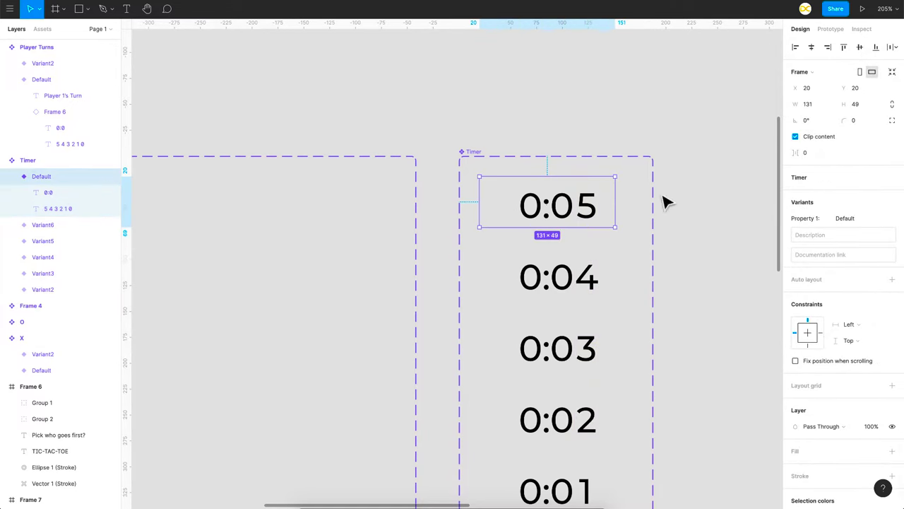
{"action": "double_click", "coordinate": [597, 284]}
{"action": "left_click_drag", "start_coordinate": [597, 282], "coordinate": [609, 318]}
{"action": "scroll", "coordinate": [577, 236], "scroll_direction": "down", "scroll_amount": 3}
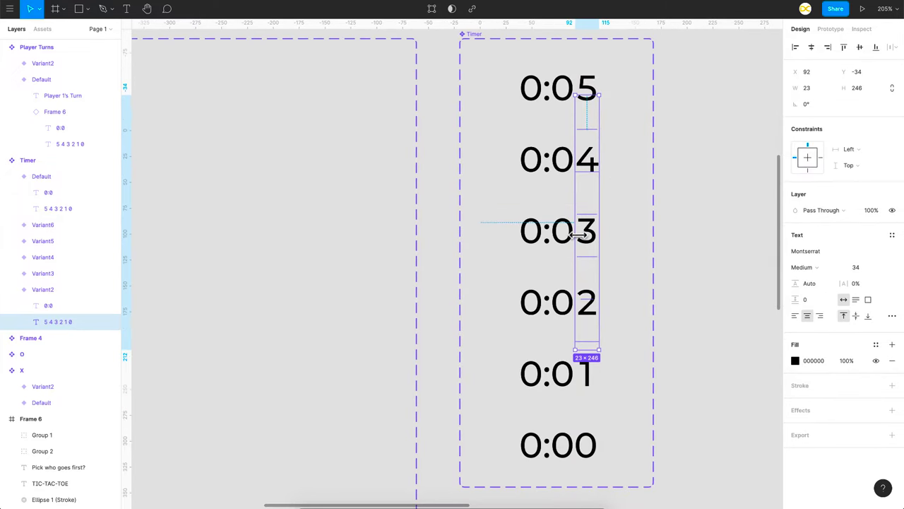
{"action": "scroll", "coordinate": [591, 351], "scroll_direction": "down", "scroll_amount": 5}
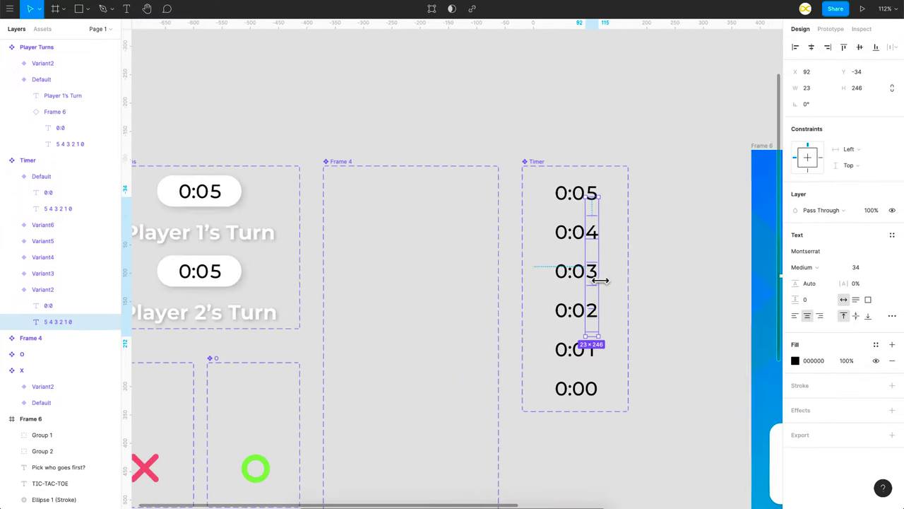
{"action": "left_click", "coordinate": [540, 145]}
Inspect the design properties of the Timer instance inside the Player 1's Turn variant of the Player Turns component
{"action": "scroll", "coordinate": [706, 222], "scroll_direction": "left", "scroll_amount": 2}
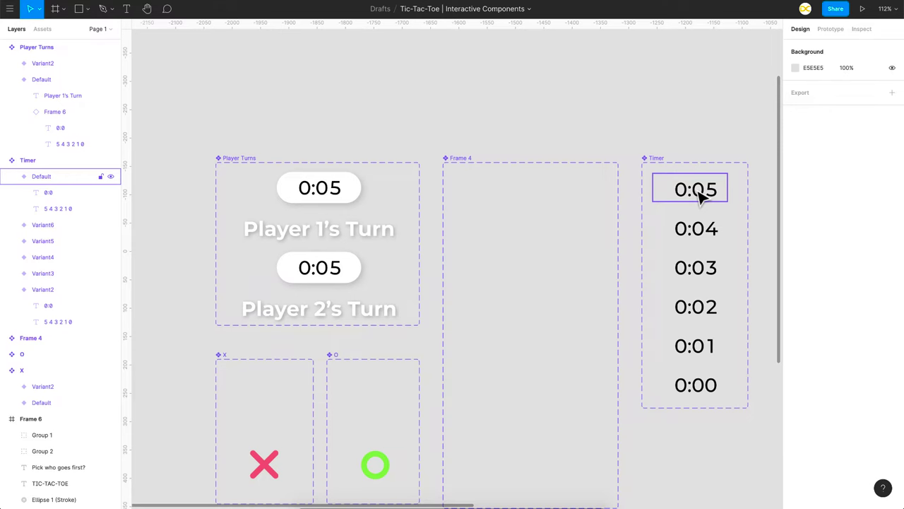
{"action": "scroll", "coordinate": [341, 207], "scroll_direction": "up", "scroll_amount": 3}
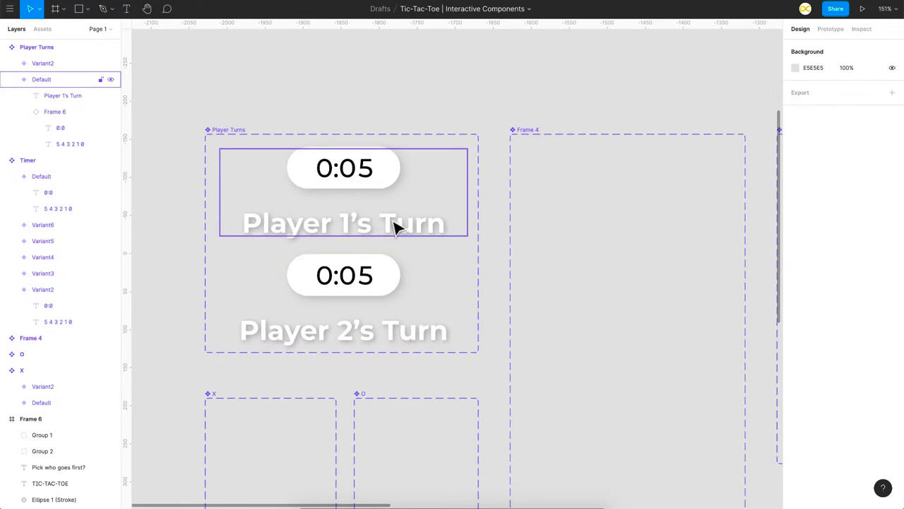
{"action": "double_click", "coordinate": [371, 233]}
{"action": "left_click", "coordinate": [382, 173]}
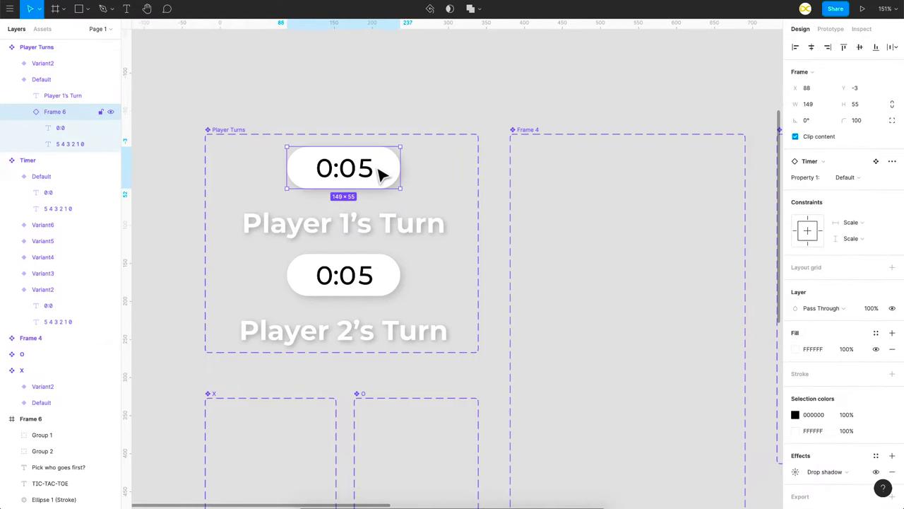
Review the prototype interaction of the Timer's default variant and the connections running between all Timer variants
{"action": "scroll", "coordinate": [381, 173], "scroll_direction": "down", "scroll_amount": 3}
{"action": "left_click", "coordinate": [677, 166]}
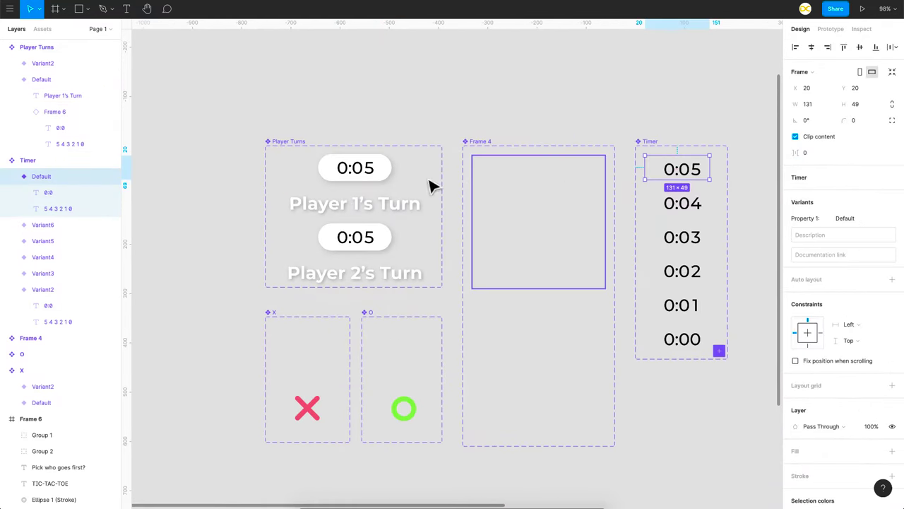
{"action": "left_click", "coordinate": [831, 29]}
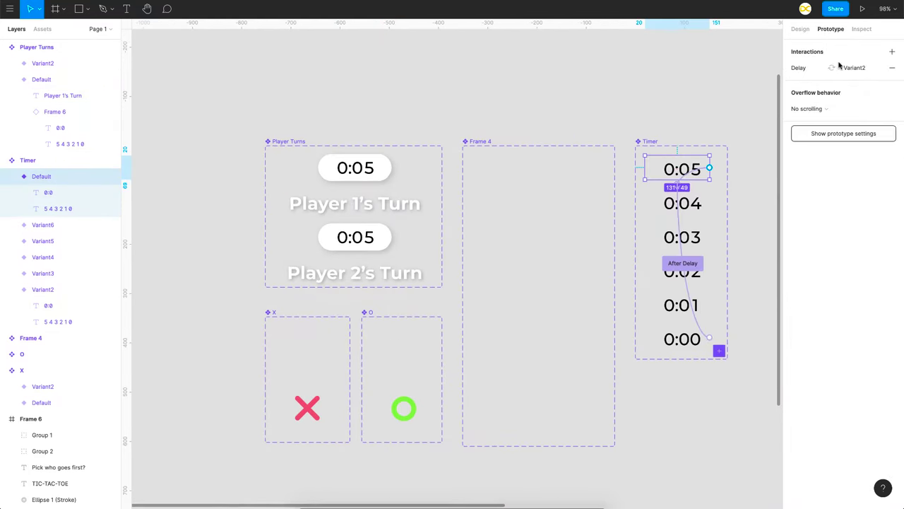
{"action": "left_click", "coordinate": [749, 99]}
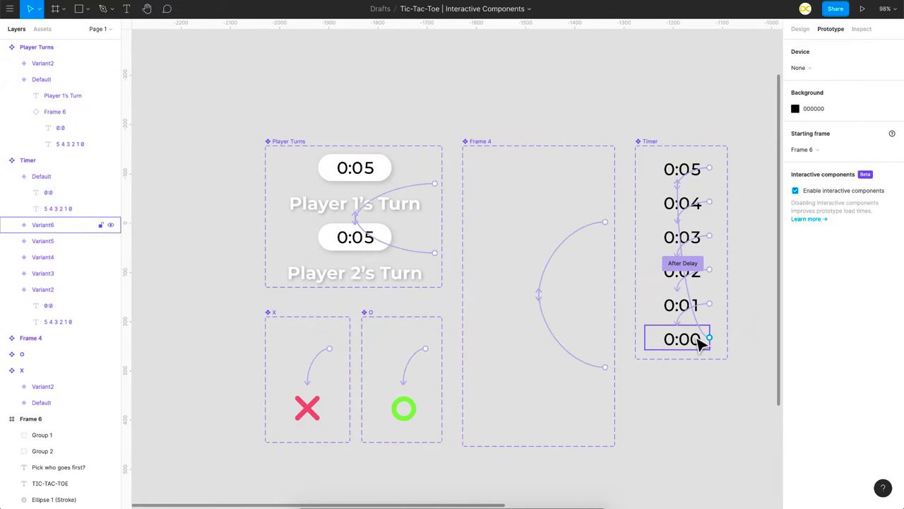
Review the delay interaction and animation details of the Player Turns component's default Player 1's Turn variant
{"action": "scroll", "coordinate": [302, 193], "scroll_direction": "up", "scroll_amount": 3}
{"action": "left_click", "coordinate": [302, 192]}
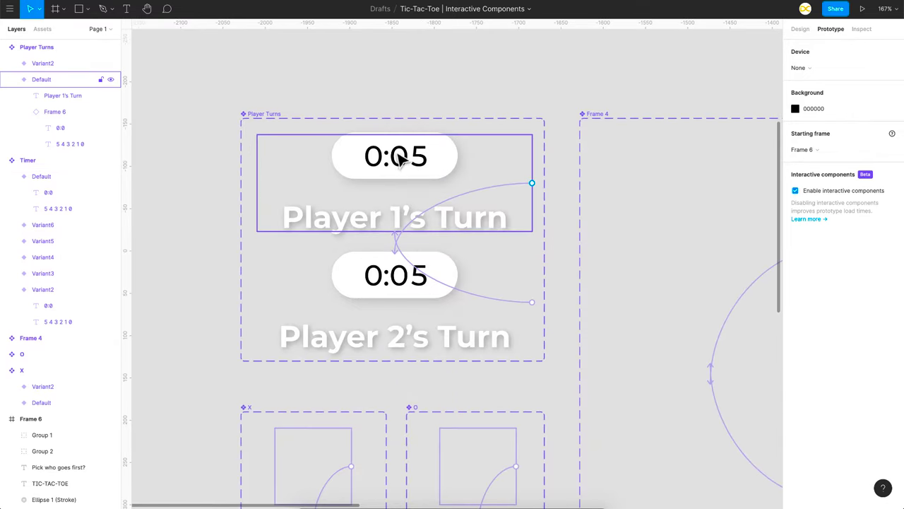
{"action": "left_click", "coordinate": [509, 210]}
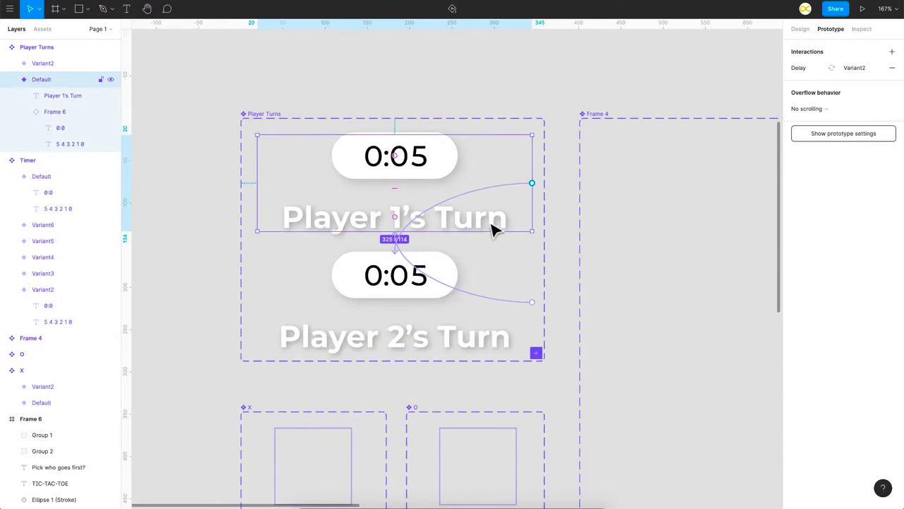
{"action": "left_click", "coordinate": [498, 192]}
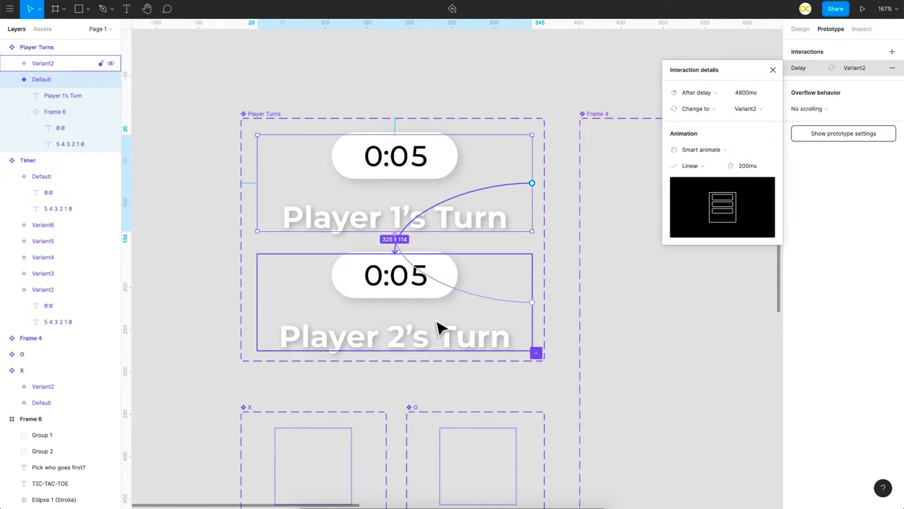
{"action": "scroll", "coordinate": [399, 244], "scroll_direction": "down", "scroll_amount": 5}
{"action": "left_click", "coordinate": [529, 138]}
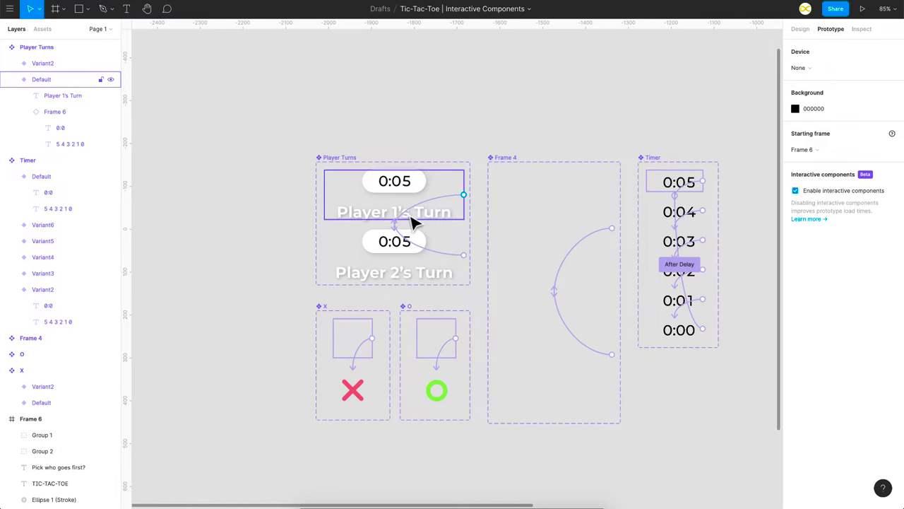
Examine the delay interactions linking the X First and O First variants of the Frame 4 component
{"action": "scroll", "coordinate": [431, 222], "scroll_direction": "down", "scroll_amount": 1}
{"action": "scroll", "coordinate": [539, 278], "scroll_direction": "right", "scroll_amount": 5}
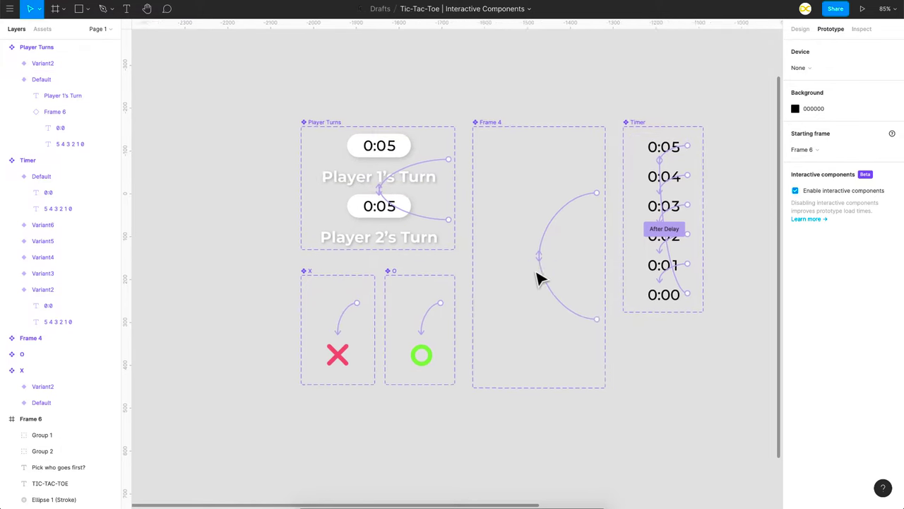
{"action": "scroll", "coordinate": [647, 306], "scroll_direction": "right", "scroll_amount": 5}
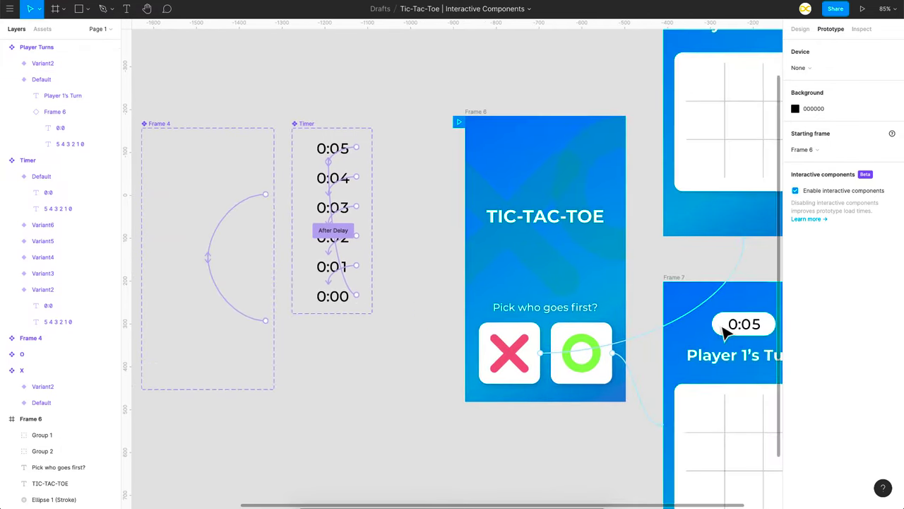
{"action": "scroll", "coordinate": [728, 212], "scroll_direction": "left", "scroll_amount": 1}
{"action": "scroll", "coordinate": [731, 146], "scroll_direction": "left", "scroll_amount": 7}
{"action": "left_click", "coordinate": [493, 157]}
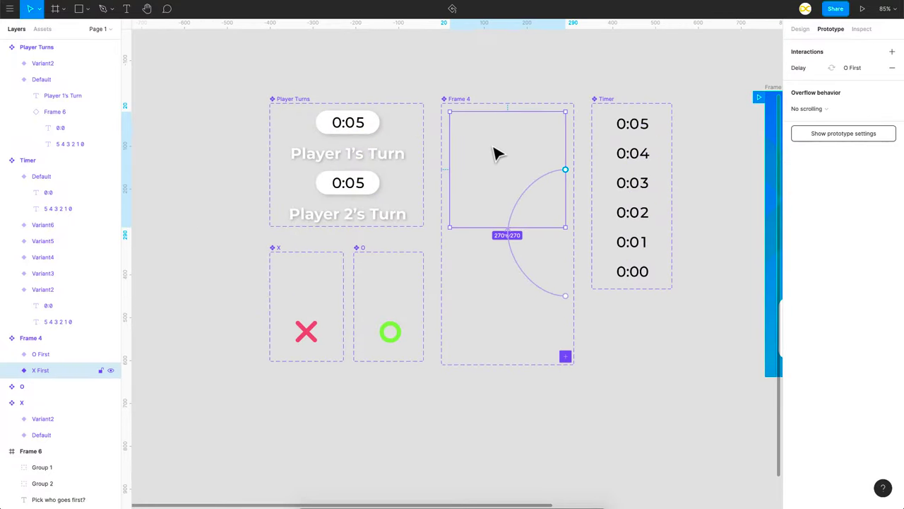
{"action": "left_click", "coordinate": [497, 292]}
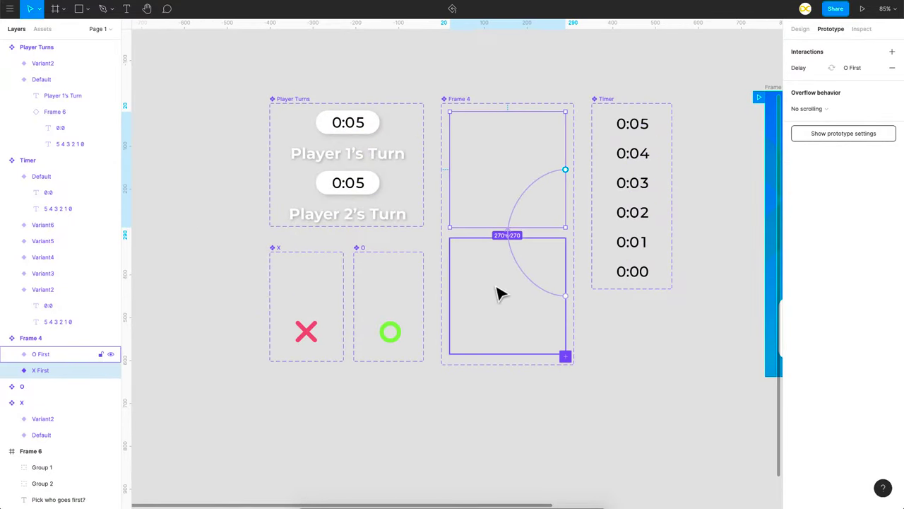
{"action": "left_click", "coordinate": [492, 192]}
{"action": "scroll", "coordinate": [498, 193], "scroll_direction": "up", "scroll_amount": 2}
{"action": "scroll", "coordinate": [494, 354], "scroll_direction": "right", "scroll_amount": 5}
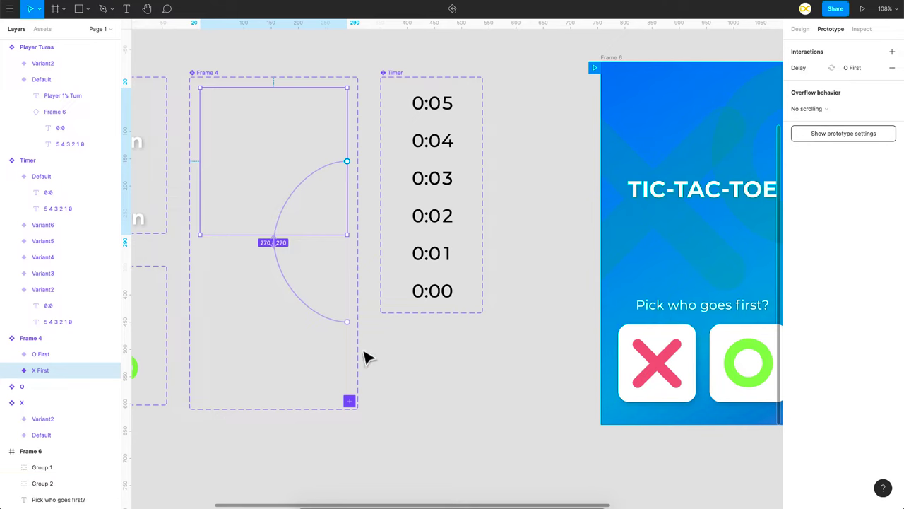
{"action": "left_click", "coordinate": [233, 351]}
Review the click interaction details of the X component's default variant and check the O component's default variant
{"action": "scroll", "coordinate": [240, 289], "scroll_direction": "up", "scroll_amount": 3}
{"action": "scroll", "coordinate": [241, 288], "scroll_direction": "left", "scroll_amount": 5}
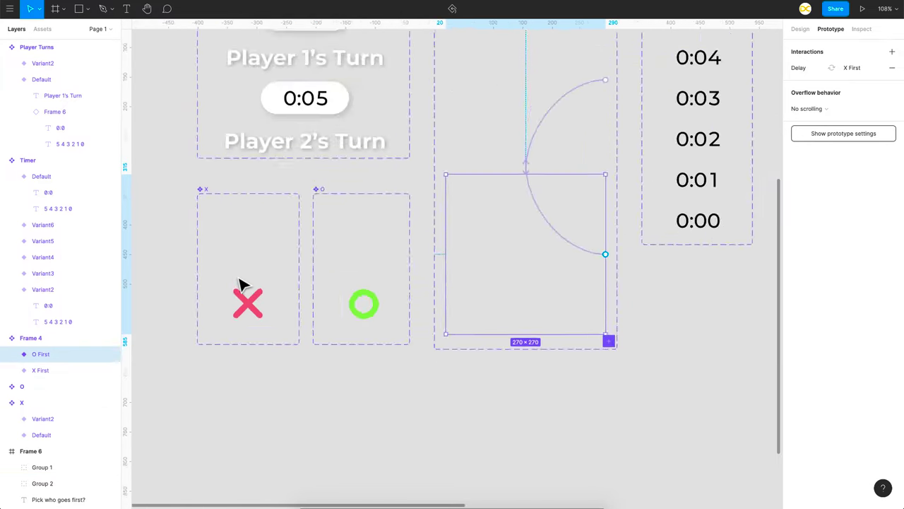
{"action": "left_click", "coordinate": [247, 226]}
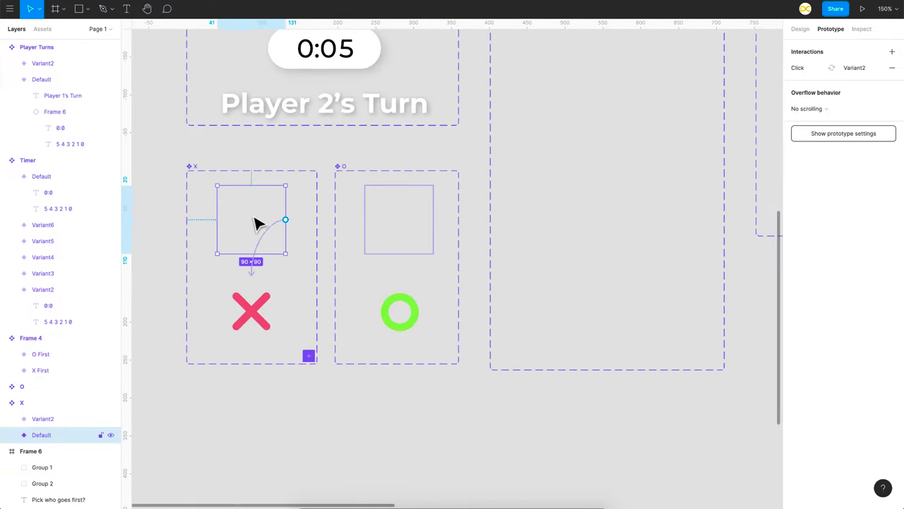
{"action": "left_click", "coordinate": [275, 232]}
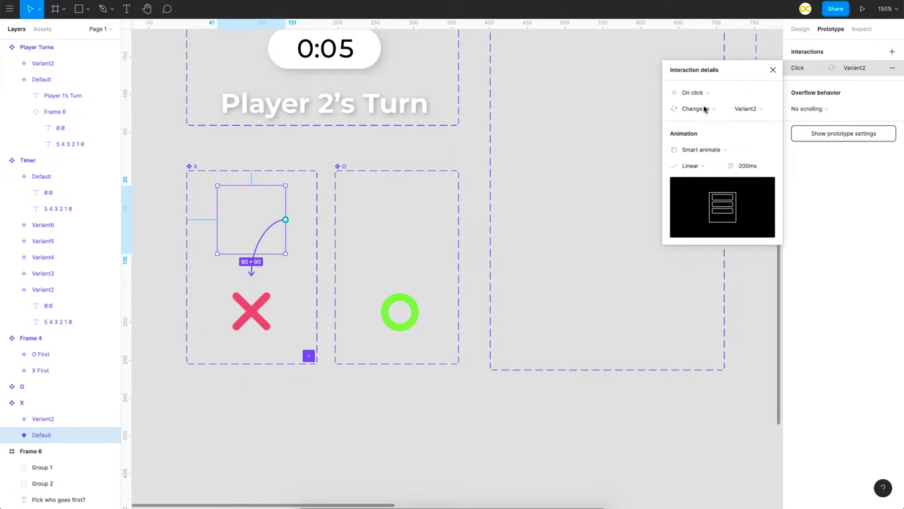
{"action": "key", "text": "Escape"}
{"action": "left_click", "coordinate": [387, 221]}
Compare the interaction of the X component's default variant with that of Frame 4's O First variant
{"action": "scroll", "coordinate": [387, 220], "scroll_direction": "down", "scroll_amount": 5}
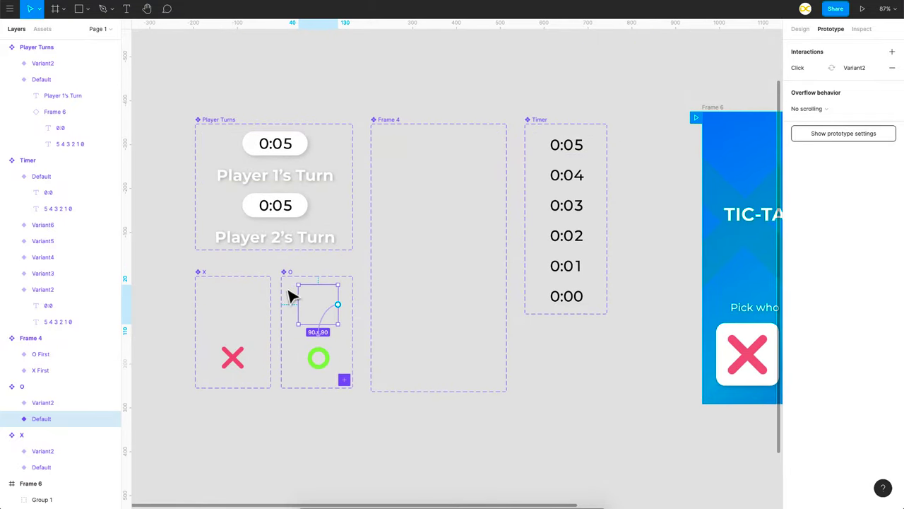
{"action": "left_click", "coordinate": [487, 173]}
{"action": "left_click", "coordinate": [238, 309]}
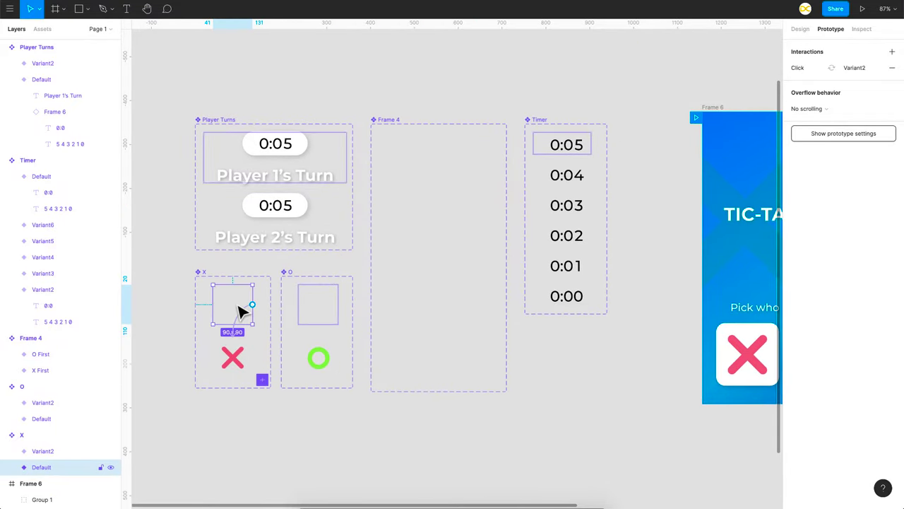
{"action": "left_click", "coordinate": [418, 333]}
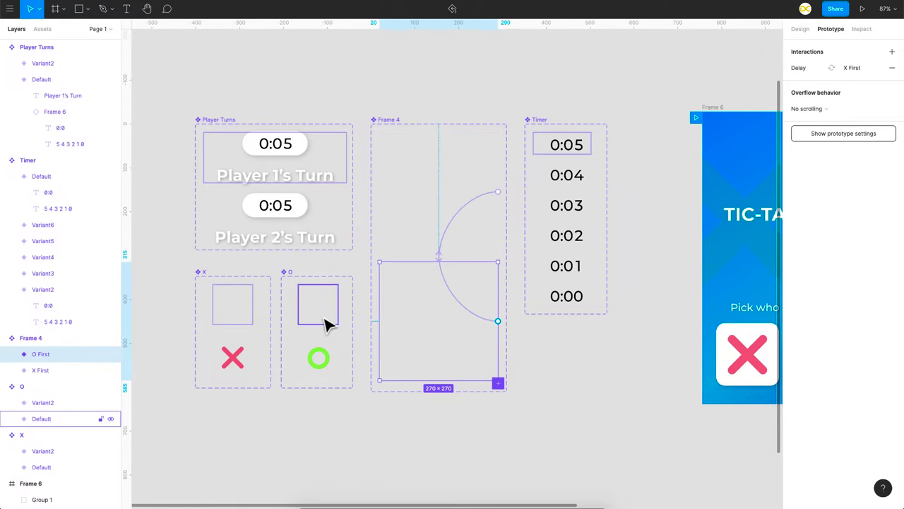
Expand the Frame 4 board instance in Frame 1 and inspect the order of its X Grp and O Grp layers
{"action": "scroll", "coordinate": [313, 248], "scroll_direction": "right", "scroll_amount": 9}
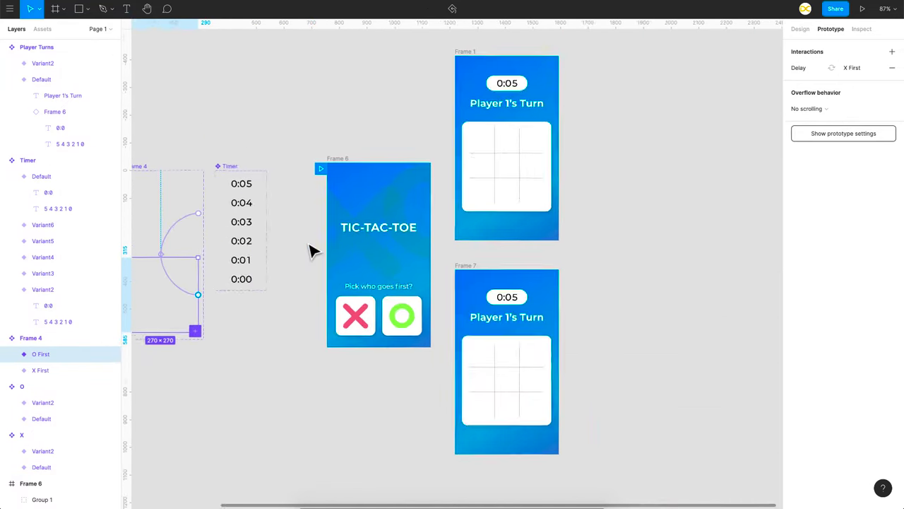
{"action": "left_click", "coordinate": [531, 178]}
{"action": "scroll", "coordinate": [501, 181], "scroll_direction": "up", "scroll_amount": 3}
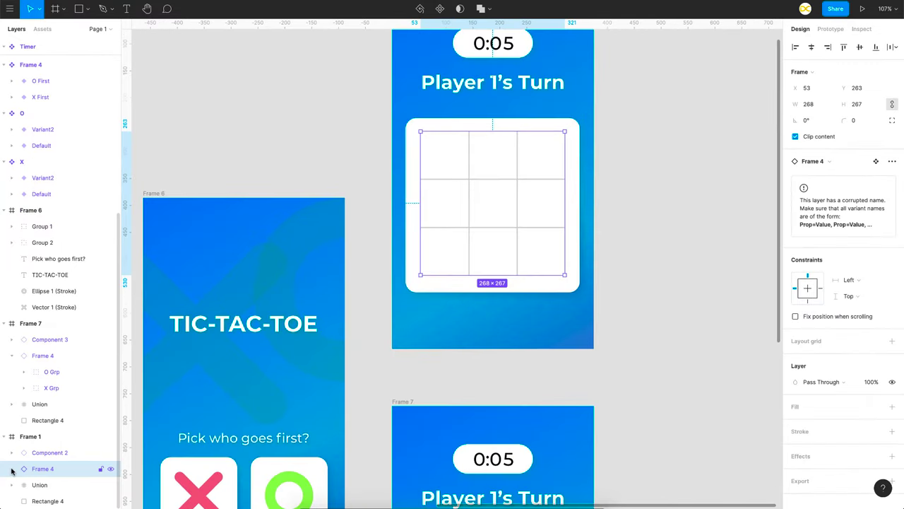
{"action": "left_click", "coordinate": [11, 469]}
{"action": "scroll", "coordinate": [12, 469], "scroll_direction": "down", "scroll_amount": 1}
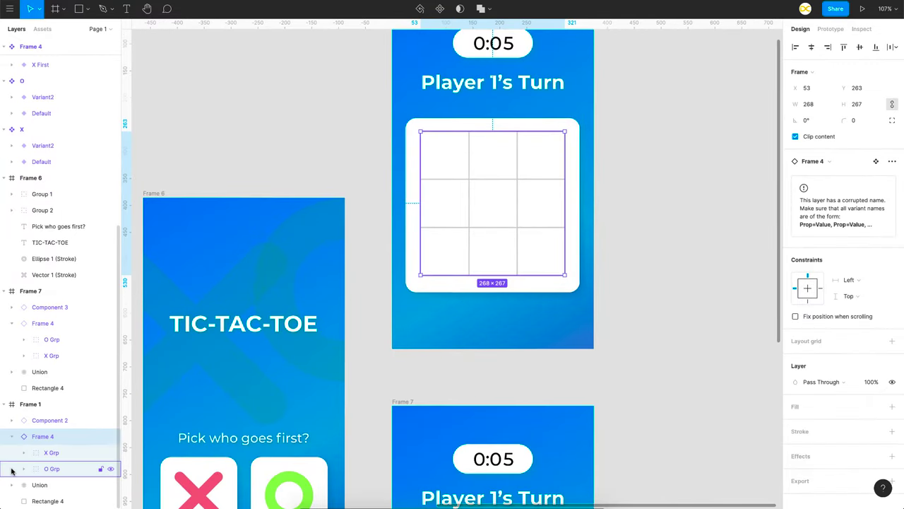
{"action": "left_click", "coordinate": [56, 454]}
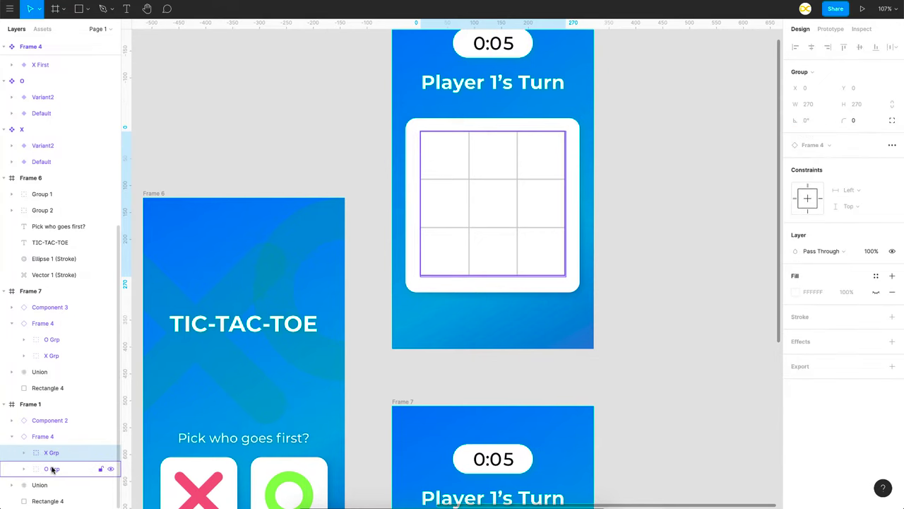
{"action": "left_click", "coordinate": [53, 469]}
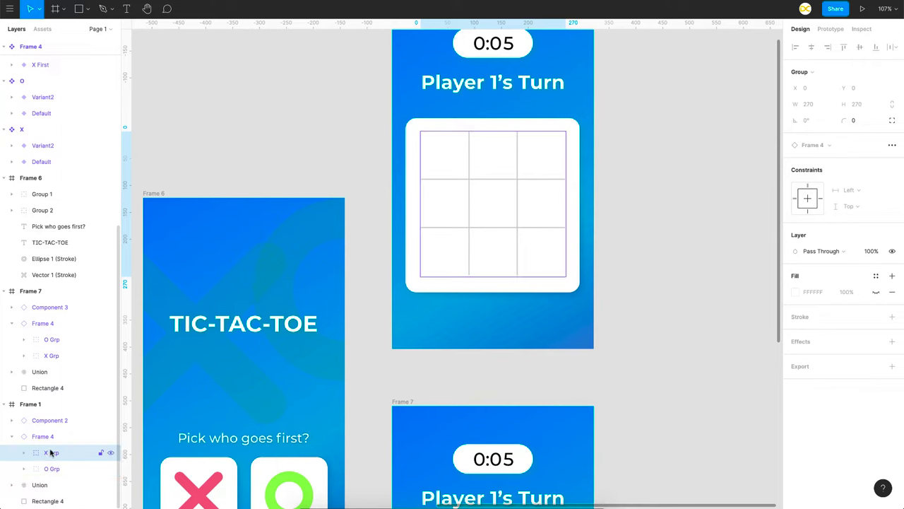
Inspect the Frame 4 board instance in Frame 7 and the order of its layer groups
{"action": "scroll", "coordinate": [316, 388], "scroll_direction": "down", "scroll_amount": 5}
{"action": "scroll", "coordinate": [367, 396], "scroll_direction": "down", "scroll_amount": 3}
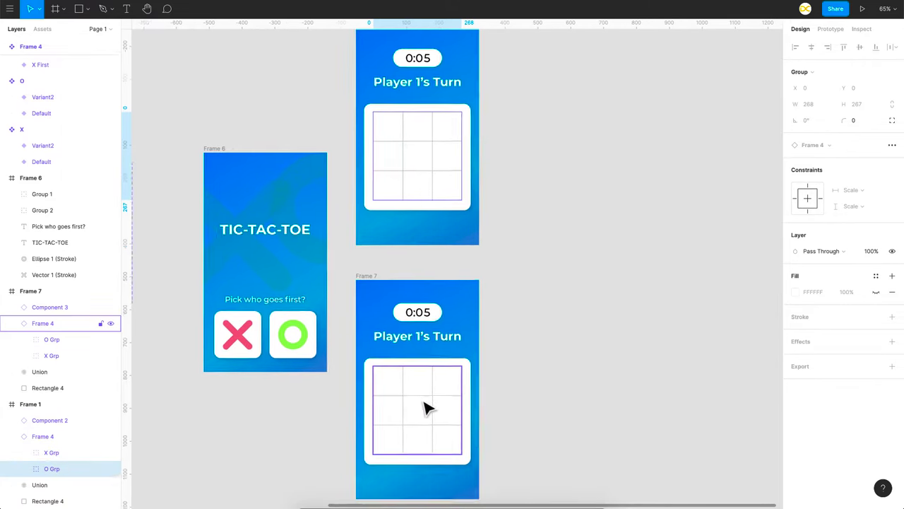
{"action": "scroll", "coordinate": [424, 405], "scroll_direction": "right", "scroll_amount": 1}
{"action": "left_click", "coordinate": [424, 398]}
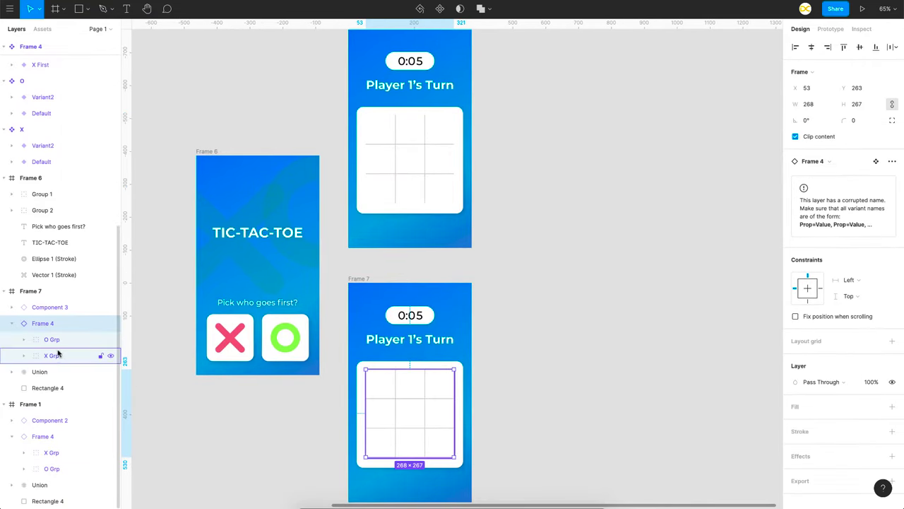
Check the prototype interactions of the X and O choice buttons on the Frame 6 start screen
{"action": "left_click", "coordinate": [246, 346]}
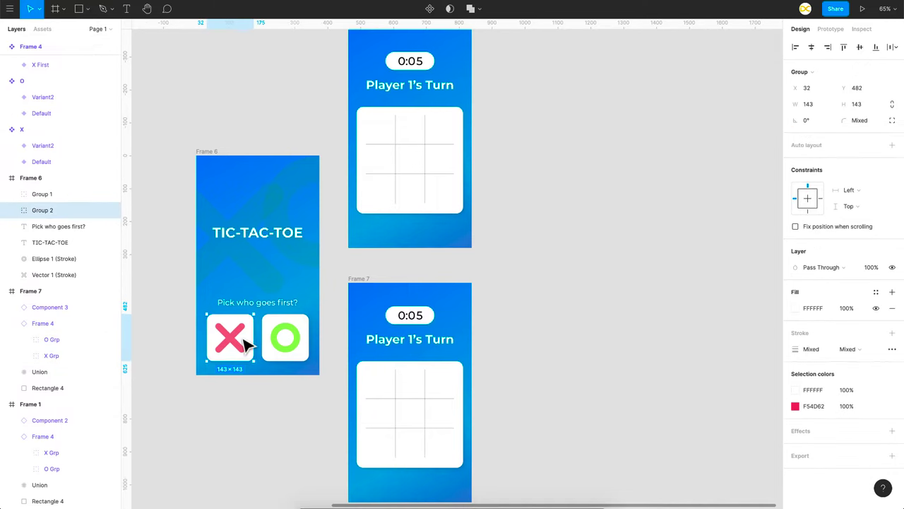
{"action": "left_click", "coordinate": [826, 31]}
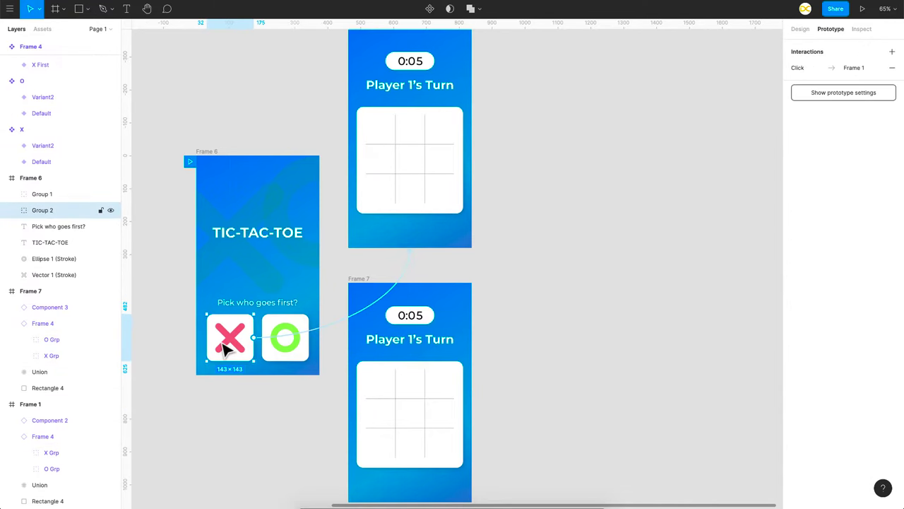
{"action": "left_click", "coordinate": [307, 348]}
Check the delay interactions of Frame 1's board instance and of the X First variant in the Frame 4 component
{"action": "scroll", "coordinate": [430, 147], "scroll_direction": "down", "scroll_amount": 2}
{"action": "left_click", "coordinate": [429, 147]}
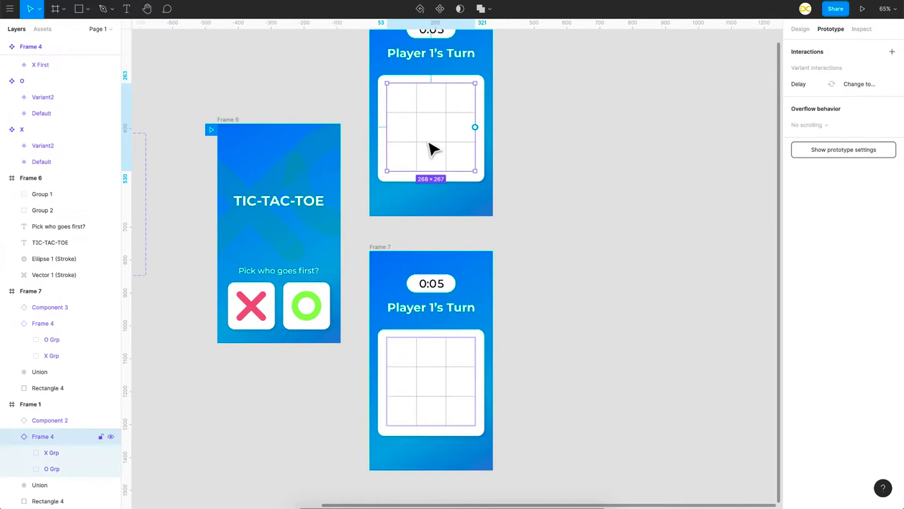
{"action": "scroll", "coordinate": [409, 198], "scroll_direction": "left", "scroll_amount": 3}
{"action": "scroll", "coordinate": [332, 193], "scroll_direction": "left", "scroll_amount": 5}
{"action": "left_click", "coordinate": [329, 184]}
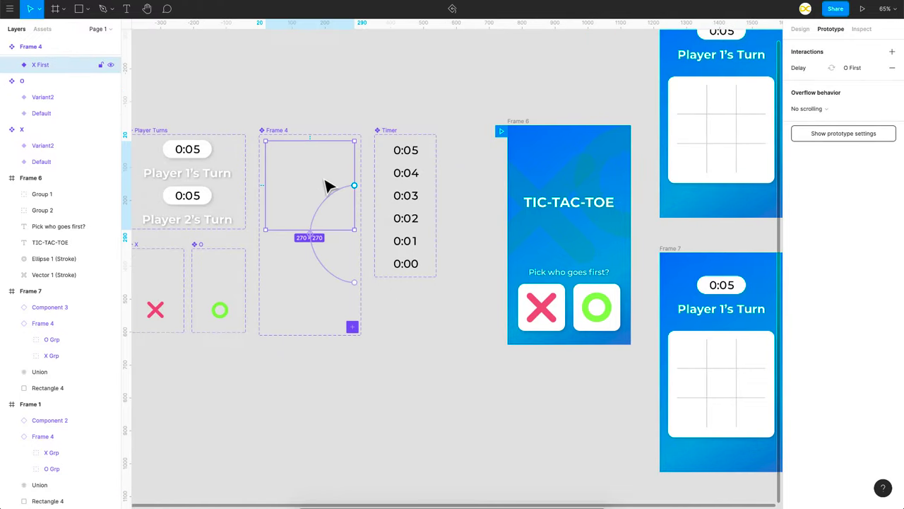
Check the delay interaction of the lower board variant in the Frame 4 component
{"action": "scroll", "coordinate": [339, 202], "scroll_direction": "up", "scroll_amount": 5}
{"action": "left_click", "coordinate": [347, 215]}
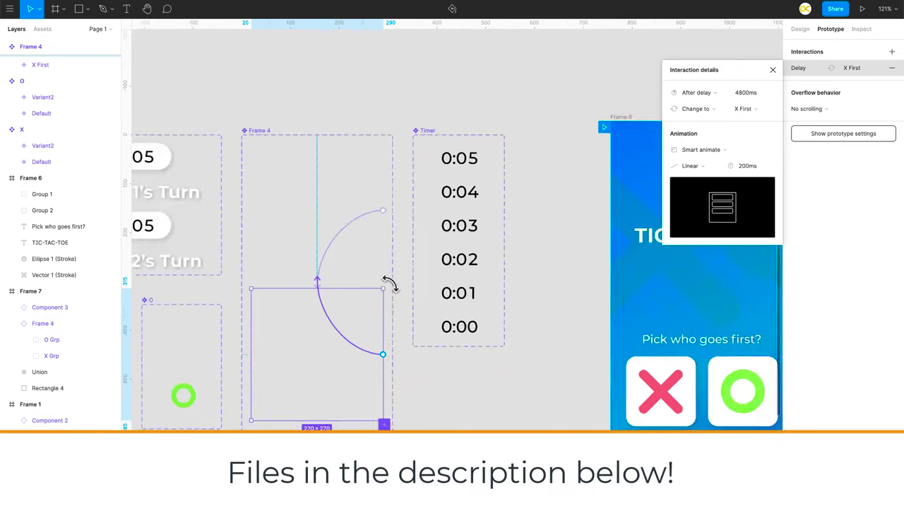
{"action": "scroll", "coordinate": [389, 283], "scroll_direction": "down", "scroll_amount": 5}
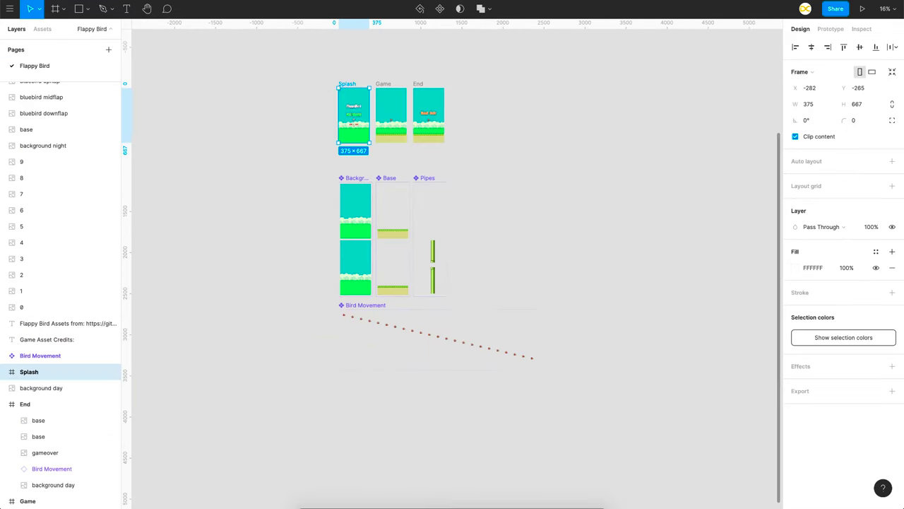
Switch to the Flappy Bird file and examine the row of bird variants in the Bird Movement component
{"action": "left_click", "coordinate": [548, 170]}
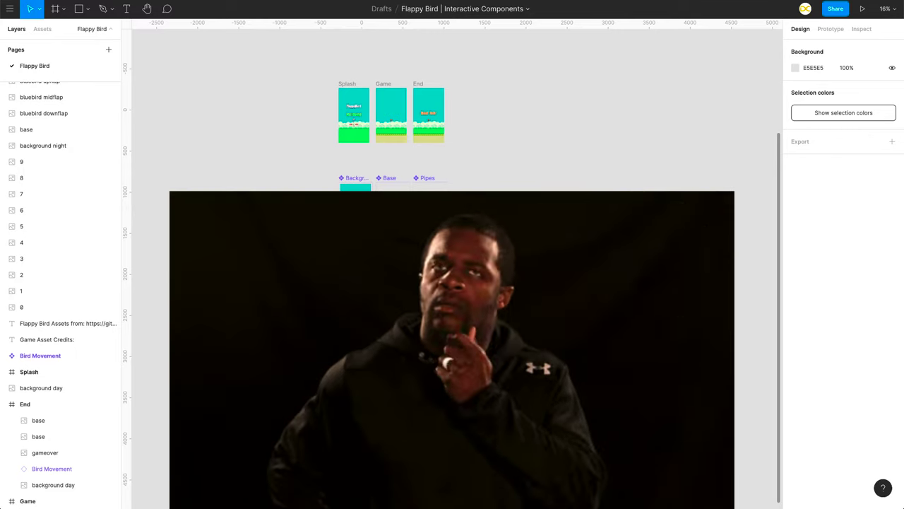
{"action": "scroll", "coordinate": [339, 322], "scroll_direction": "up", "scroll_amount": 5}
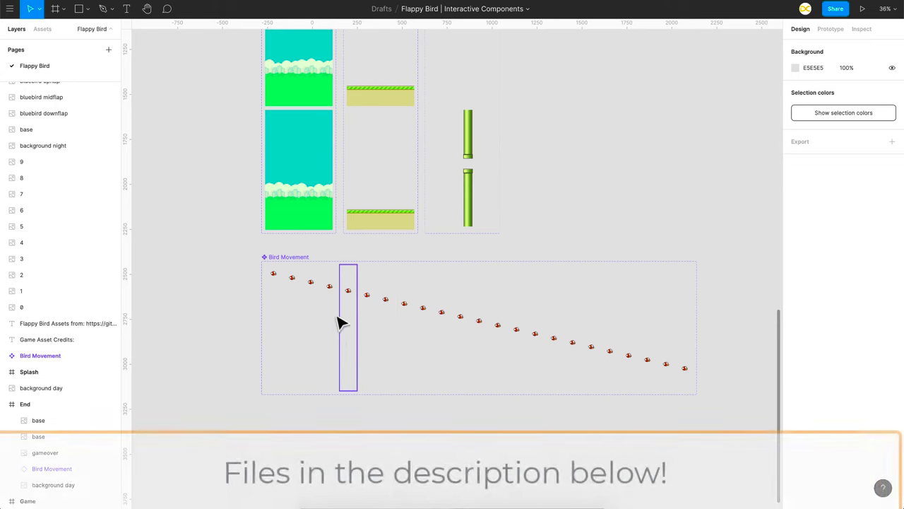
{"action": "left_click_drag", "start_coordinate": [339, 322], "coordinate": [576, 289]}
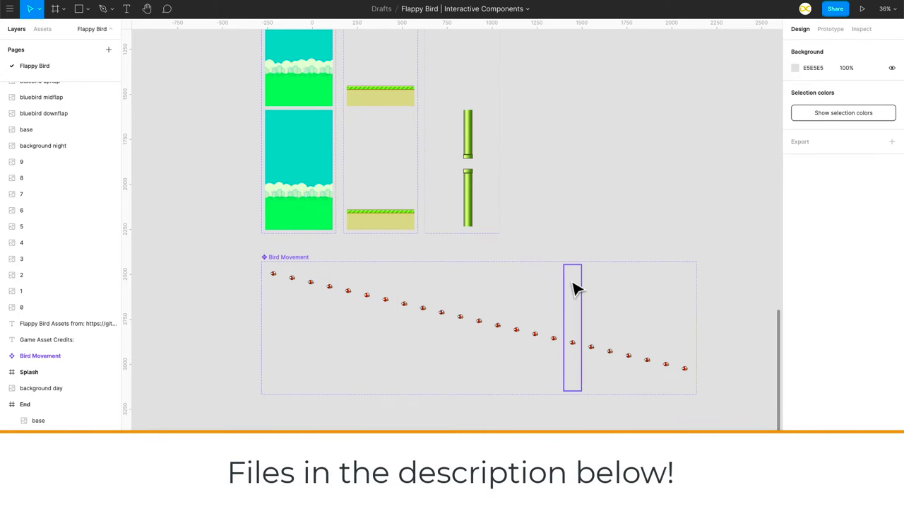
{"action": "scroll", "coordinate": [576, 289], "scroll_direction": "up", "scroll_amount": 10}
{"action": "scroll", "coordinate": [575, 289], "scroll_direction": "down", "scroll_amount": 10}
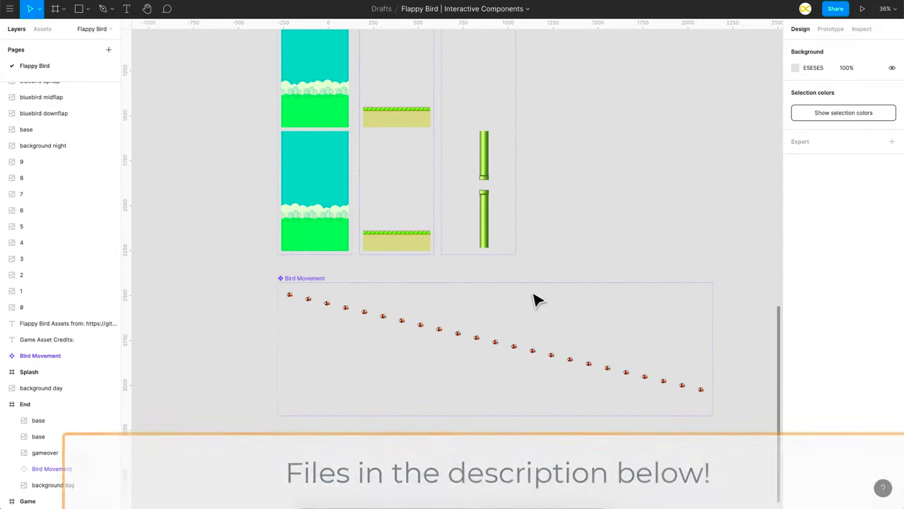
{"action": "scroll", "coordinate": [317, 383], "scroll_direction": "up", "scroll_amount": 3}
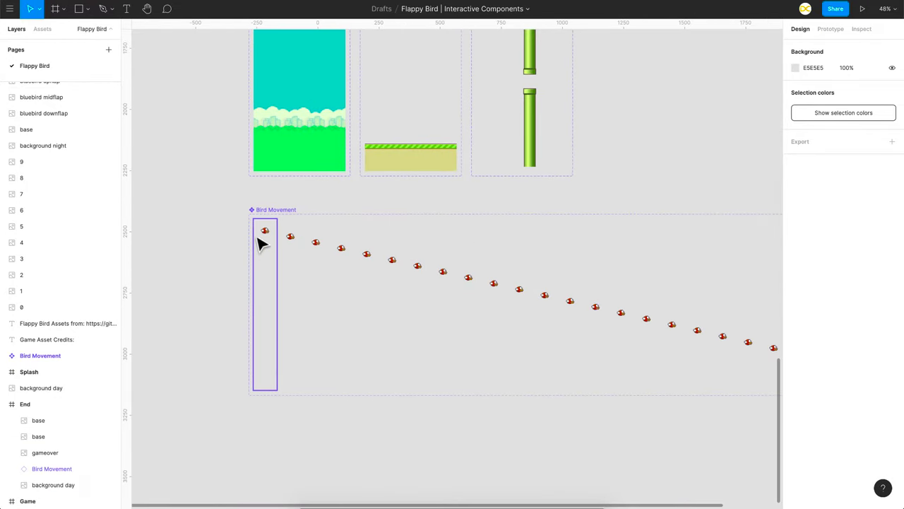
{"action": "scroll", "coordinate": [258, 219], "scroll_direction": "down", "scroll_amount": 1}
{"action": "scroll", "coordinate": [258, 219], "scroll_direction": "right", "scroll_amount": 1}
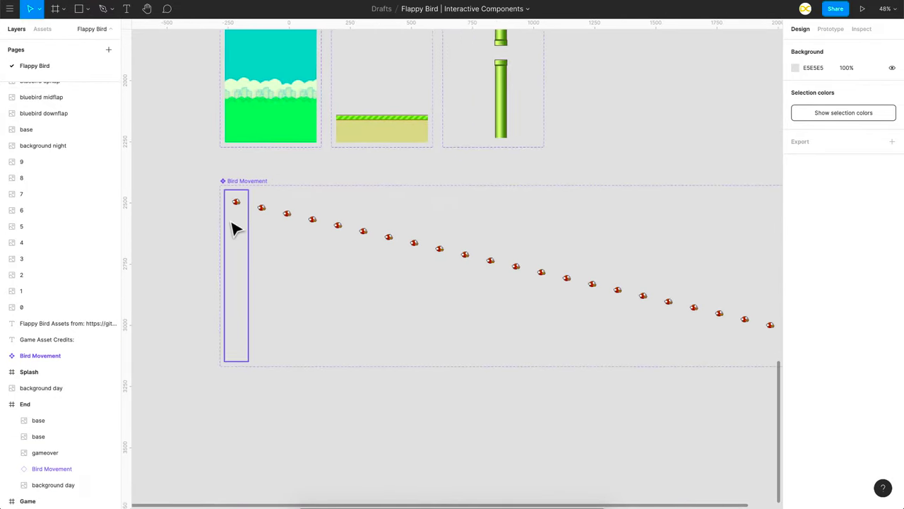
Inspect the Bird Movement variants one by one from Variant26 to Variant7, comparing the bird's height in each frame
{"action": "left_click", "coordinate": [234, 227]}
{"action": "double_click", "coordinate": [238, 209]}
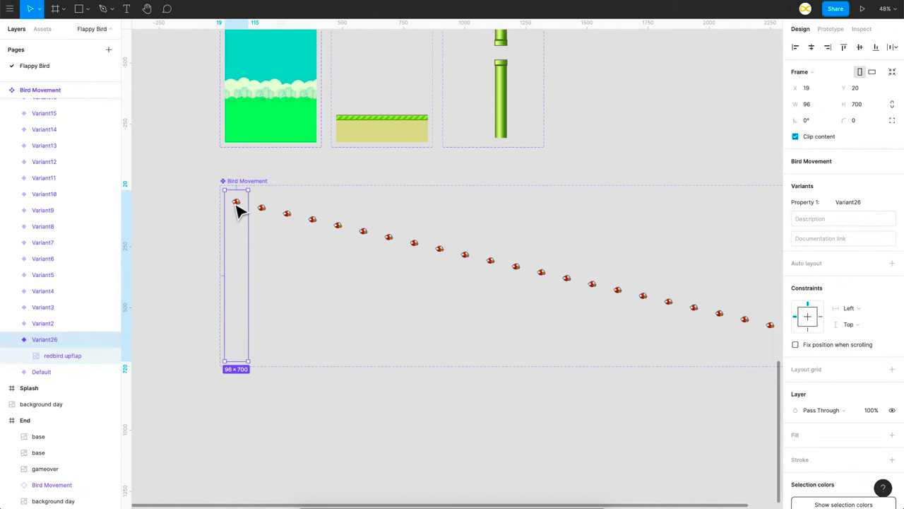
{"action": "left_click", "coordinate": [237, 254]}
{"action": "left_click", "coordinate": [269, 242]}
{"action": "left_click", "coordinate": [294, 246]}
{"action": "left_click", "coordinate": [313, 248]}
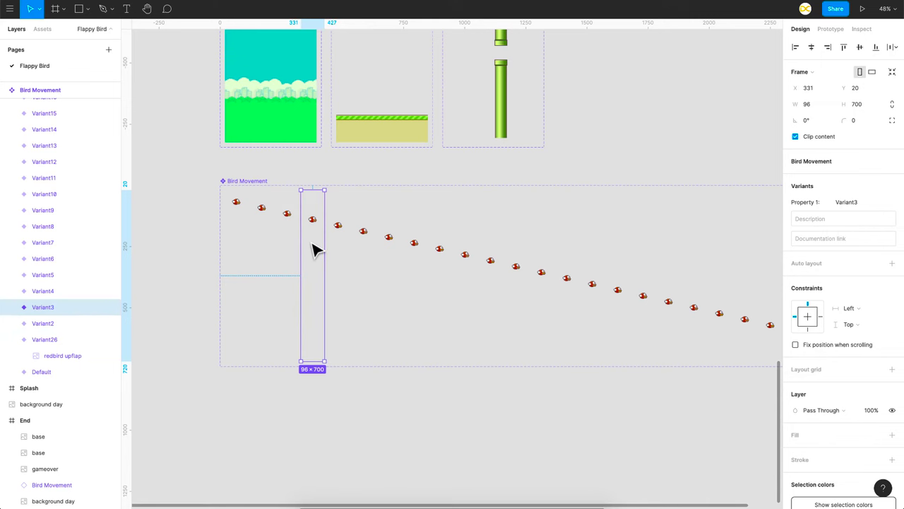
{"action": "left_click", "coordinate": [333, 251]}
{"action": "left_click", "coordinate": [363, 256]}
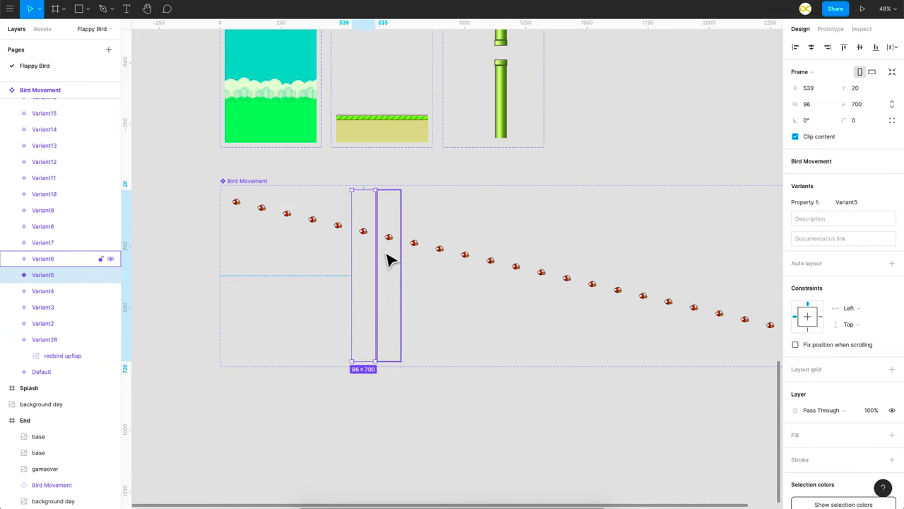
{"action": "left_click", "coordinate": [422, 259]}
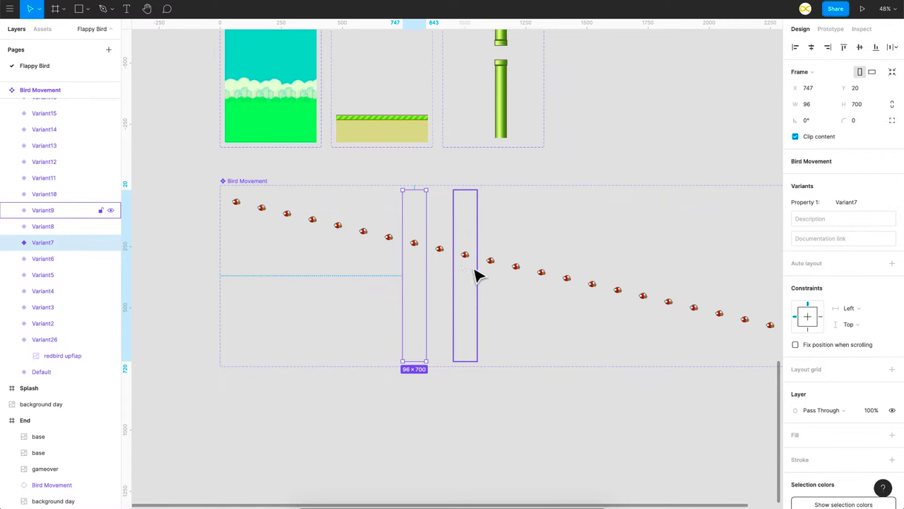
{"action": "scroll", "coordinate": [479, 278], "scroll_direction": "right", "scroll_amount": 3}
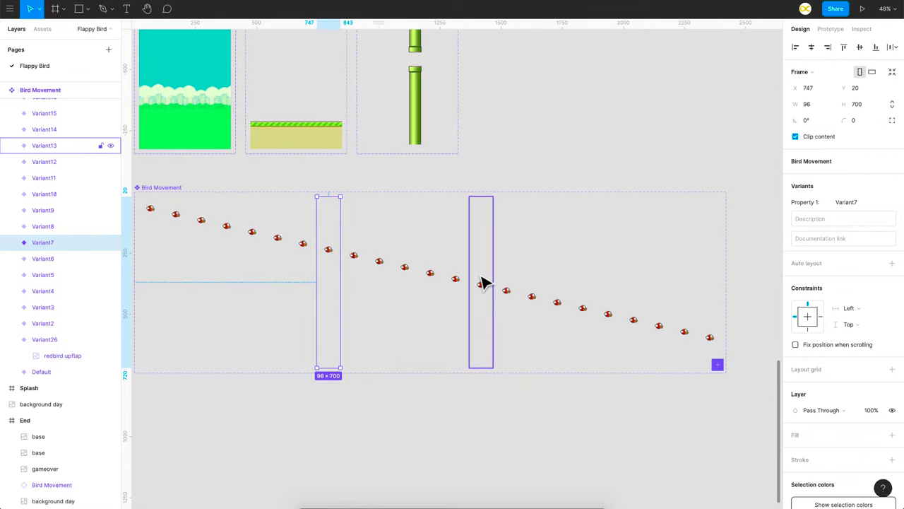
{"action": "scroll", "coordinate": [481, 282], "scroll_direction": "left", "scroll_amount": 2}
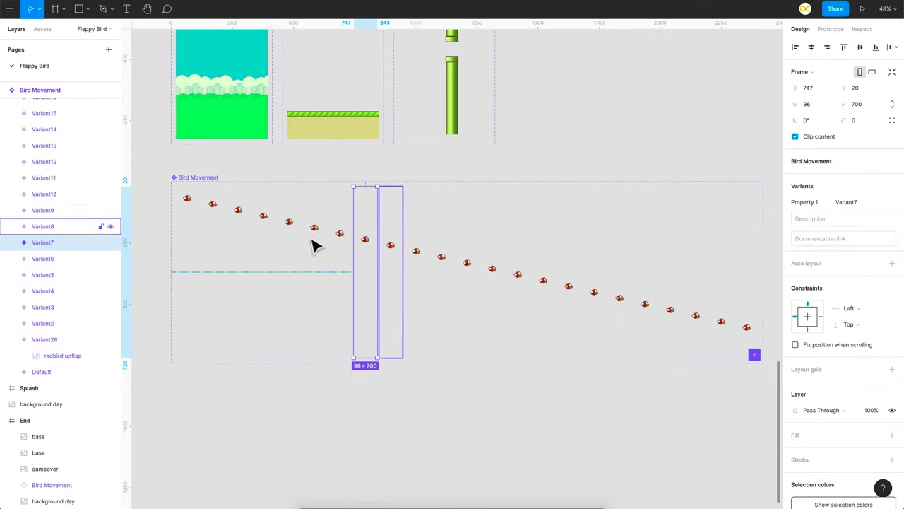
Check the prototype interactions of Variant26 in the Bird Movement component
{"action": "scroll", "coordinate": [238, 229], "scroll_direction": "up", "scroll_amount": 2}
{"action": "left_click", "coordinate": [238, 230]}
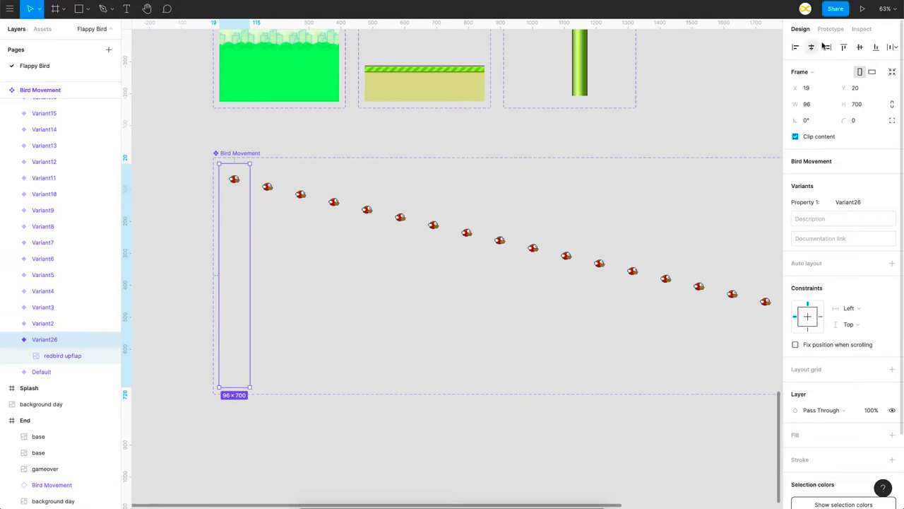
{"action": "left_click", "coordinate": [829, 29]}
{"action": "scroll", "coordinate": [317, 231], "scroll_direction": "up", "scroll_amount": 3}
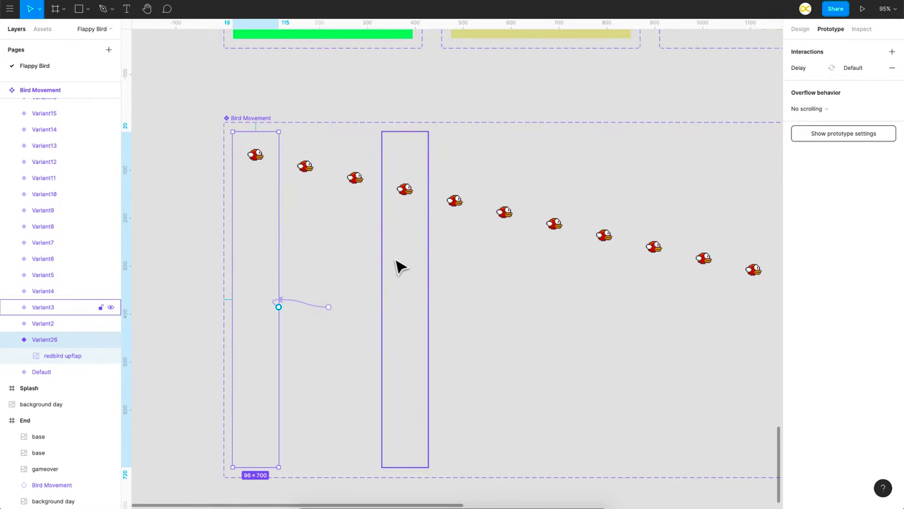
Examine the Space key interaction of Variant22, the lowest bird position, including its animation easing options
{"action": "scroll", "coordinate": [530, 332], "scroll_direction": "right", "scroll_amount": 10}
{"action": "left_click", "coordinate": [621, 371]}
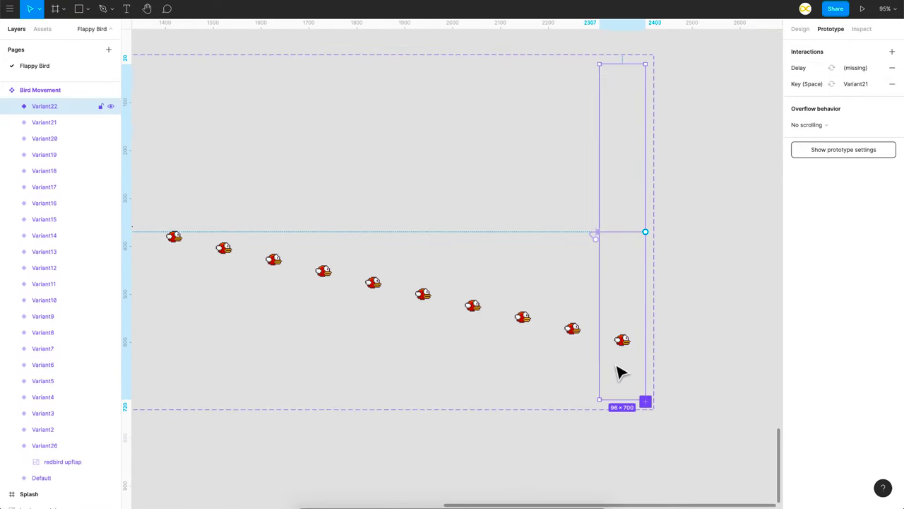
{"action": "left_click", "coordinate": [633, 236]}
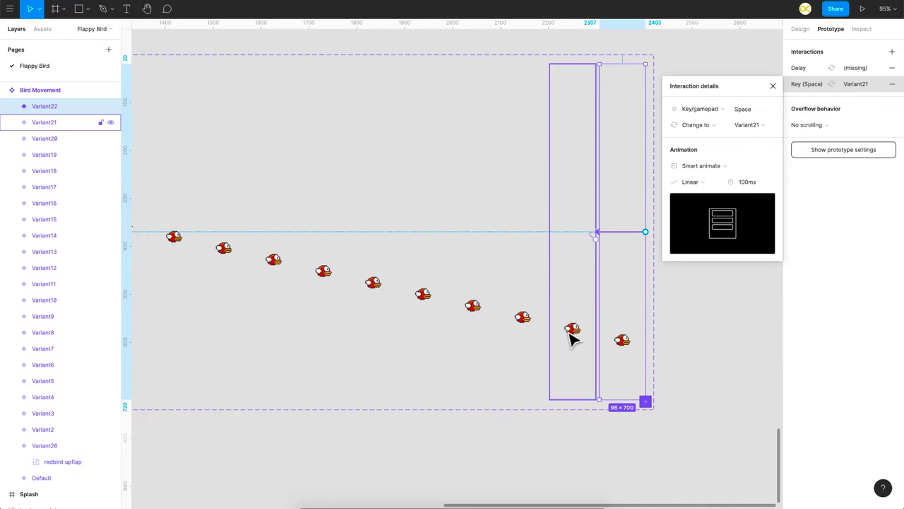
{"action": "left_click", "coordinate": [689, 183]}
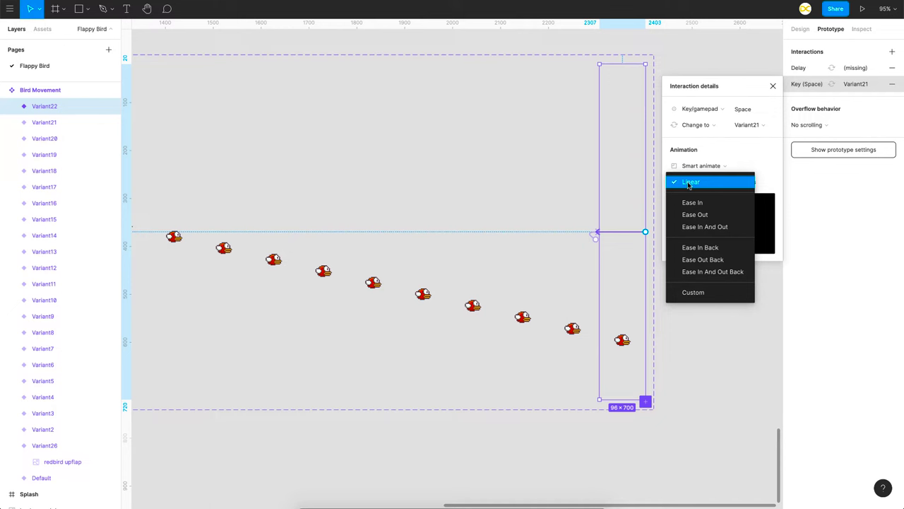
{"action": "left_click", "coordinate": [700, 183]}
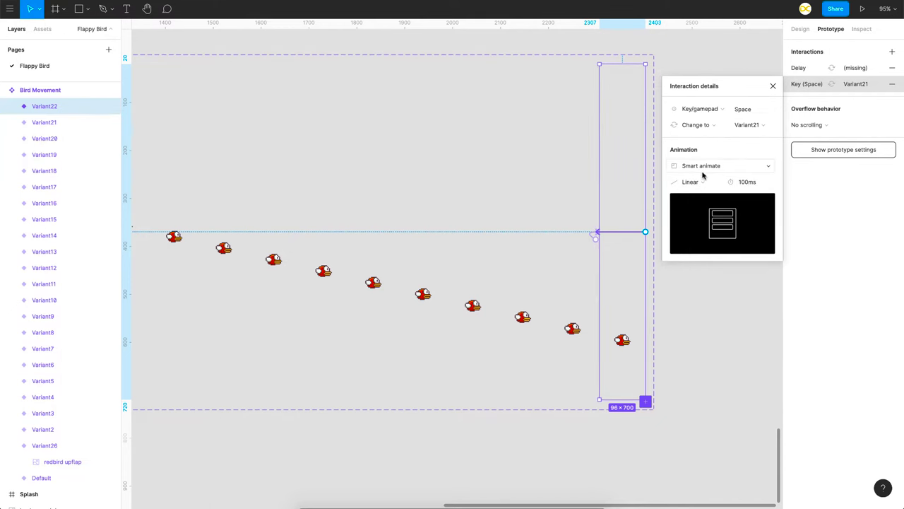
Check the Space key interaction of Variant21, the delay interaction of Variant17 and the interactions of Variant18
{"action": "left_click", "coordinate": [575, 332]}
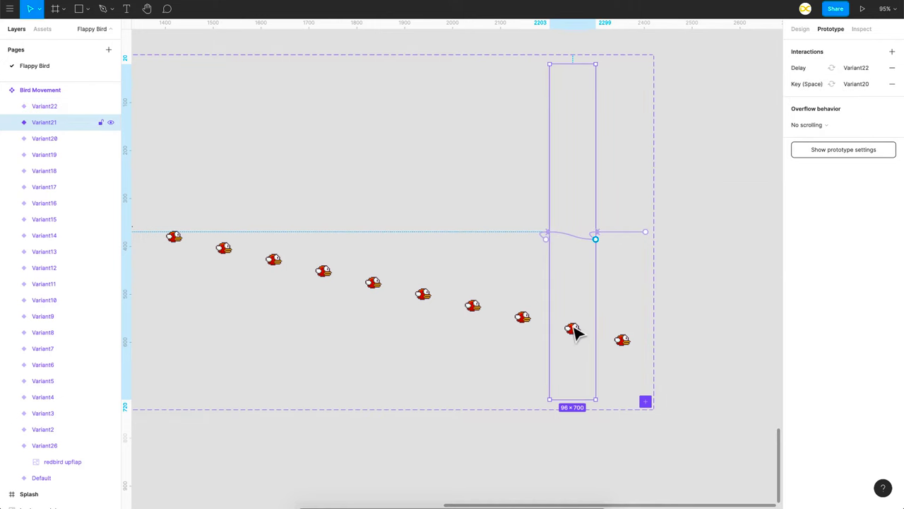
{"action": "left_click", "coordinate": [809, 85]}
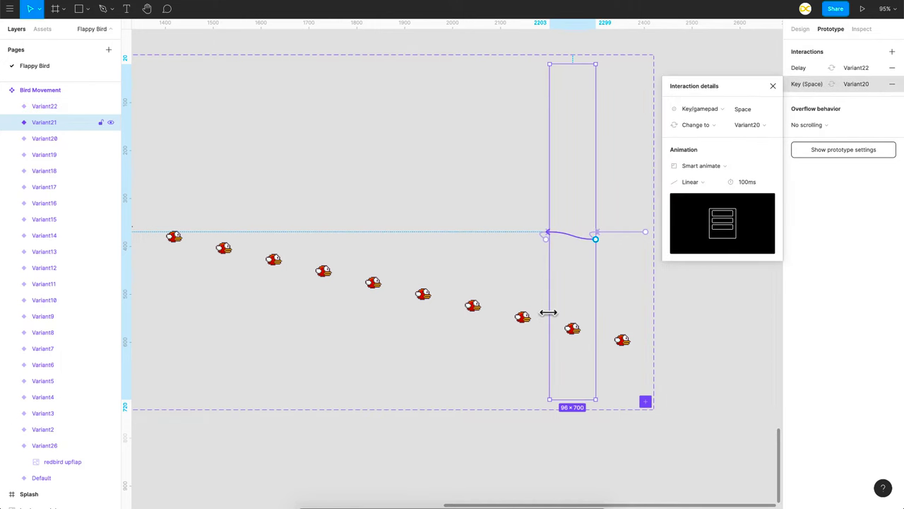
{"action": "left_click", "coordinate": [374, 309]}
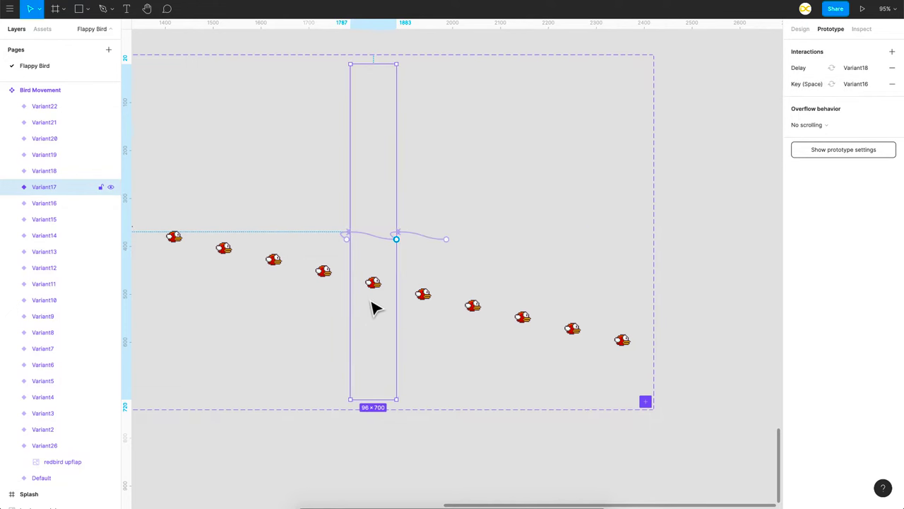
{"action": "left_click", "coordinate": [795, 72]}
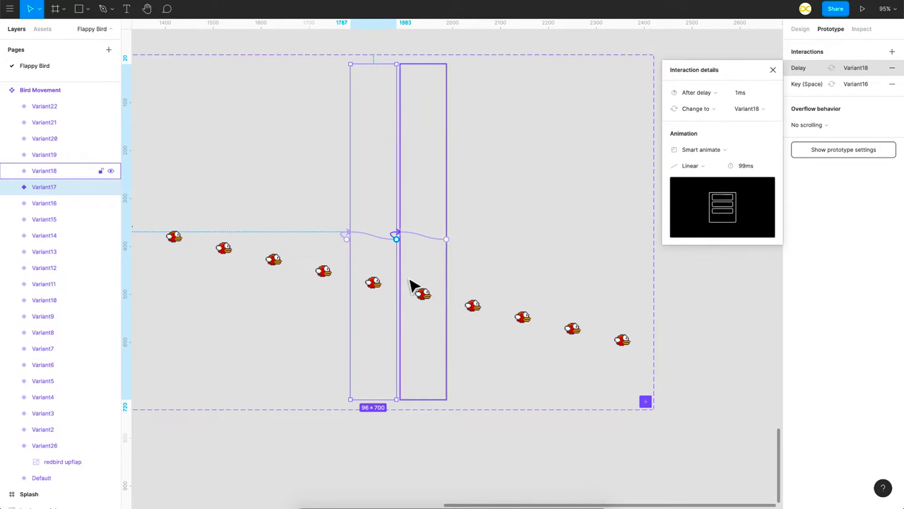
{"action": "left_click", "coordinate": [432, 286]}
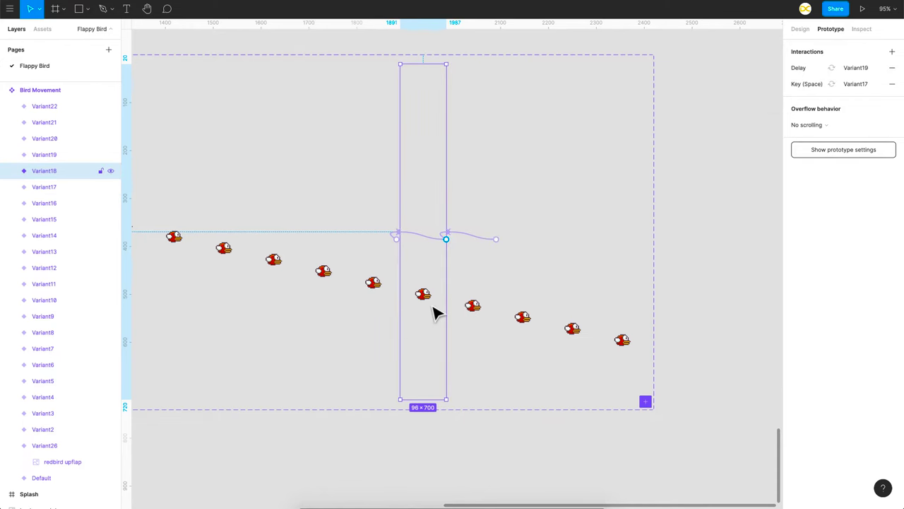
{"action": "scroll", "coordinate": [416, 303], "scroll_direction": "left", "scroll_amount": 2}
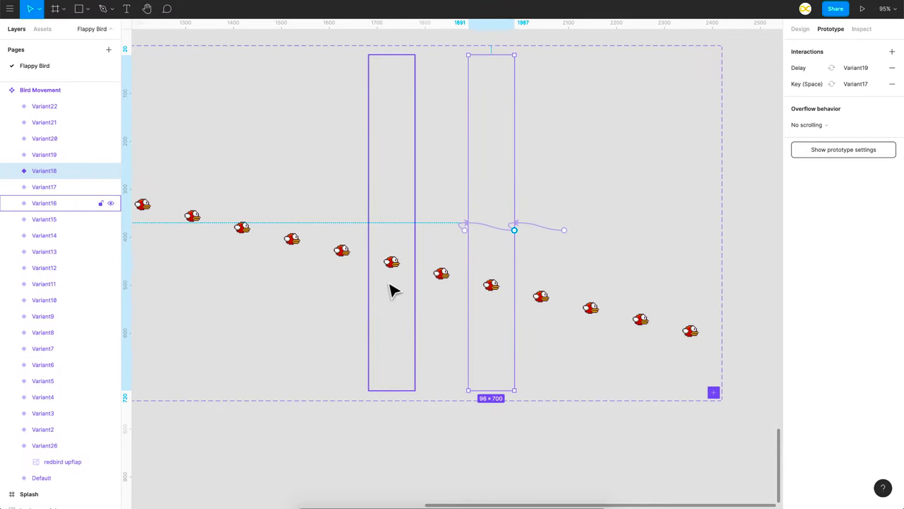
{"action": "scroll", "coordinate": [392, 289], "scroll_direction": "left", "scroll_amount": 2}
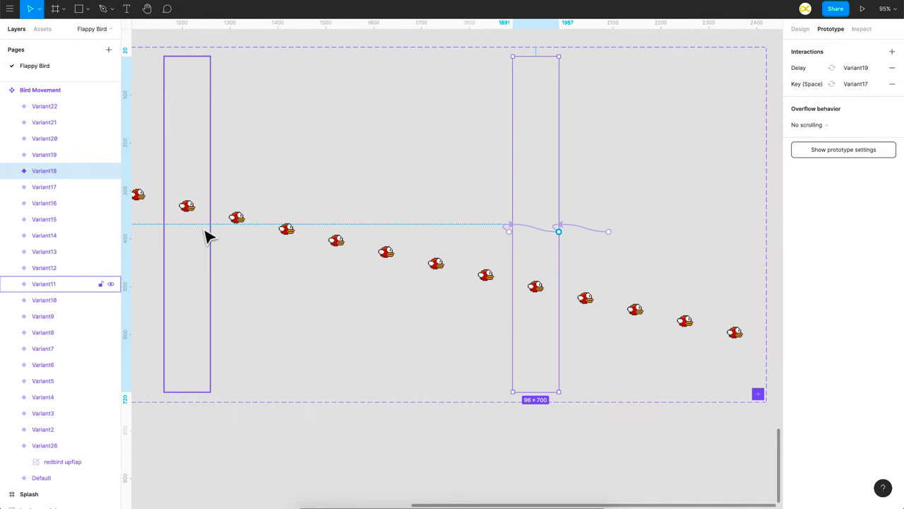
Examine the prototype connections between the variants of the Background, Base and Pipes components and the Splash, Game and End frames
{"action": "scroll", "coordinate": [498, 282], "scroll_direction": "down", "scroll_amount": 5}
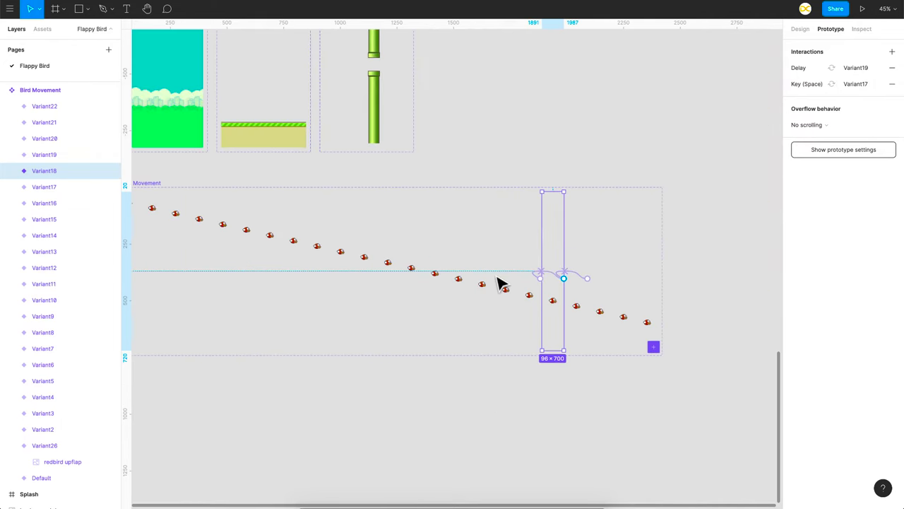
{"action": "scroll", "coordinate": [498, 283], "scroll_direction": "up", "scroll_amount": 10}
{"action": "scroll", "coordinate": [498, 282], "scroll_direction": "left", "scroll_amount": 5}
{"action": "left_click", "coordinate": [590, 234]}
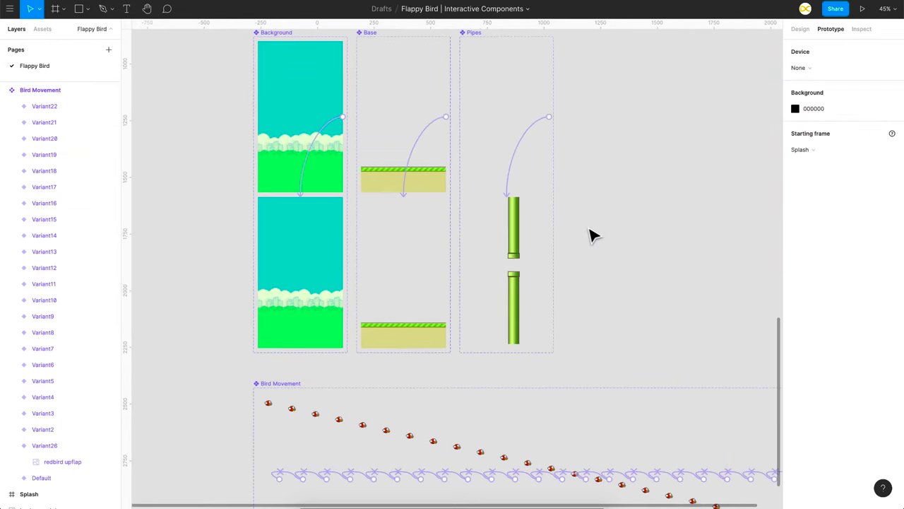
{"action": "scroll", "coordinate": [592, 235], "scroll_direction": "down", "scroll_amount": 2}
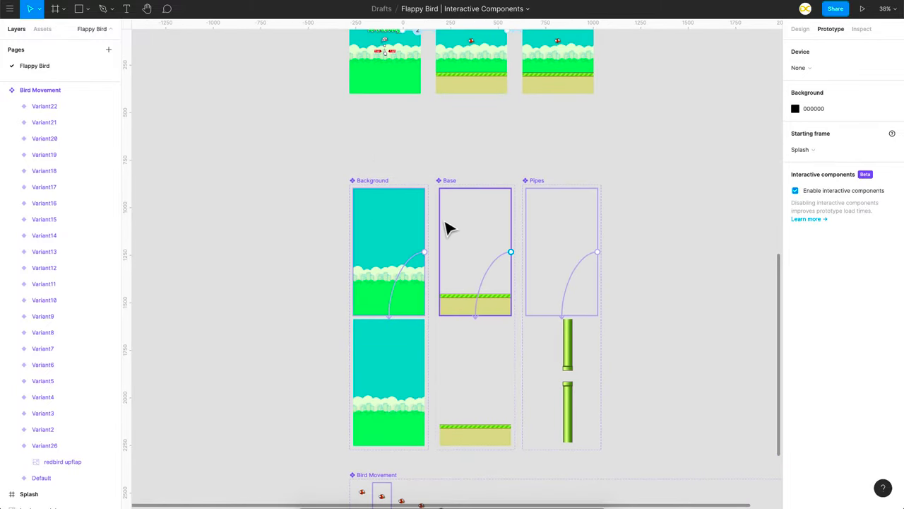
{"action": "scroll", "coordinate": [448, 229], "scroll_direction": "up", "scroll_amount": 2}
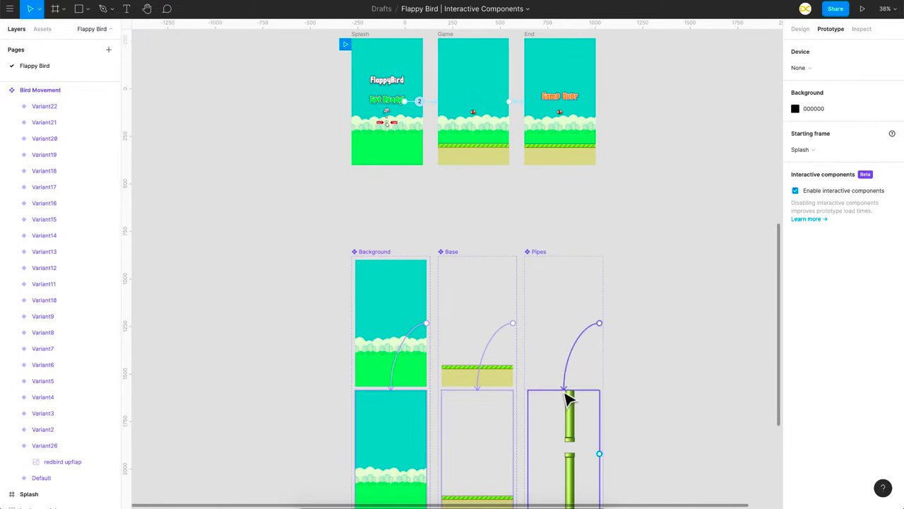
{"action": "scroll", "coordinate": [568, 398], "scroll_direction": "down", "scroll_amount": 4}
{"action": "scroll", "coordinate": [383, 428], "scroll_direction": "up", "scroll_amount": 5}
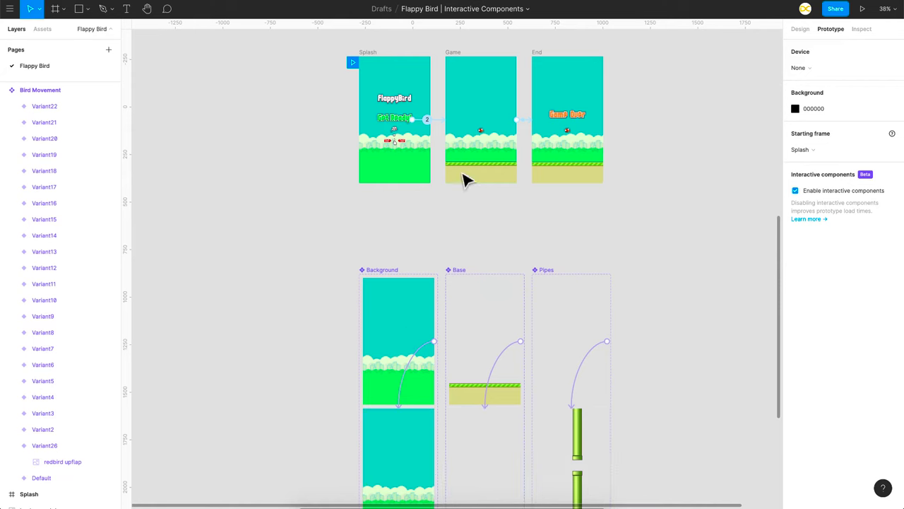
Inspect the interactions of the Game frame and its Bird Movement instance, and the Ground layer inside its Base instance
{"action": "left_click", "coordinate": [484, 142]}
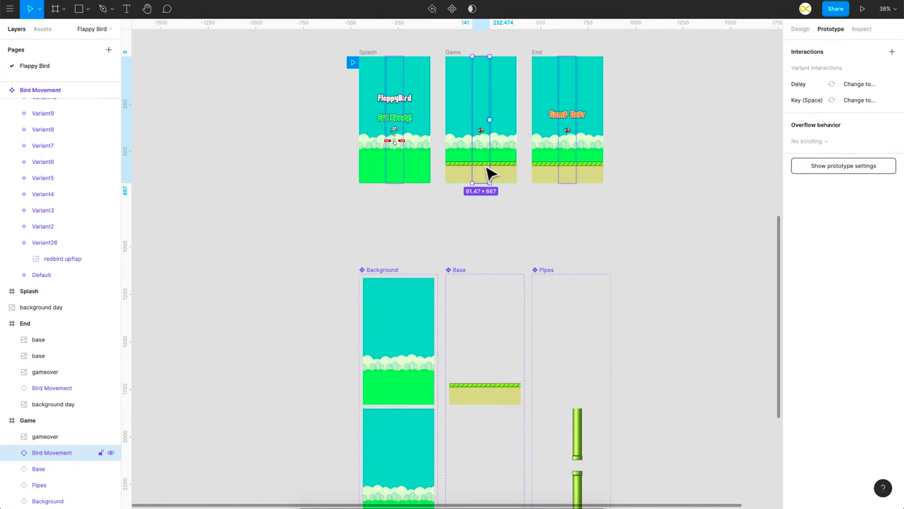
{"action": "scroll", "coordinate": [485, 146], "scroll_direction": "down", "scroll_amount": 2}
{"action": "left_click", "coordinate": [483, 154]}
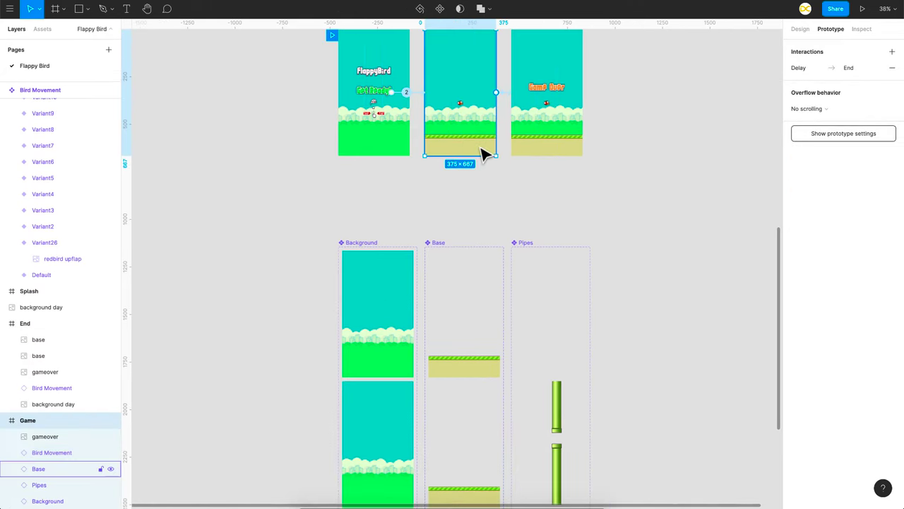
{"action": "double_click", "coordinate": [483, 155]}
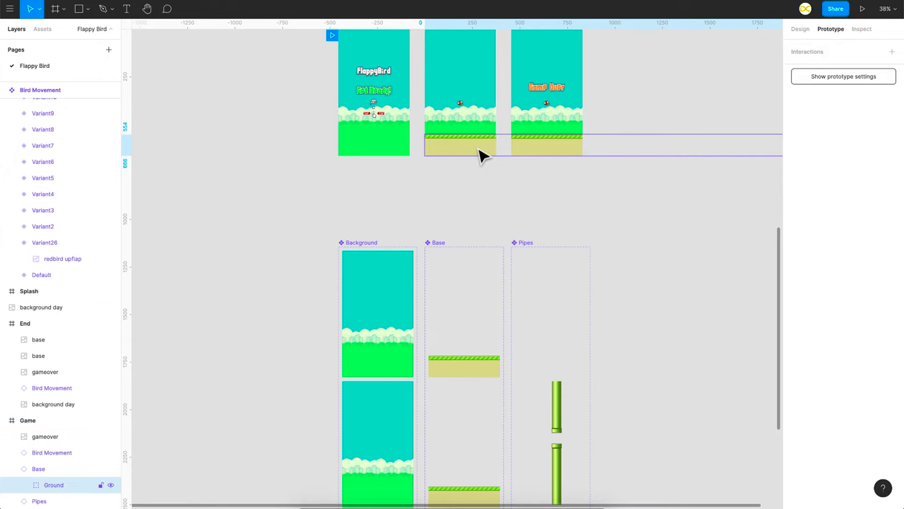
Move the wide Background group out of the Background component's Default variant to expose the full strip
{"action": "scroll", "coordinate": [387, 293], "scroll_direction": "down", "scroll_amount": 2}
{"action": "scroll", "coordinate": [393, 240], "scroll_direction": "up", "scroll_amount": 2}
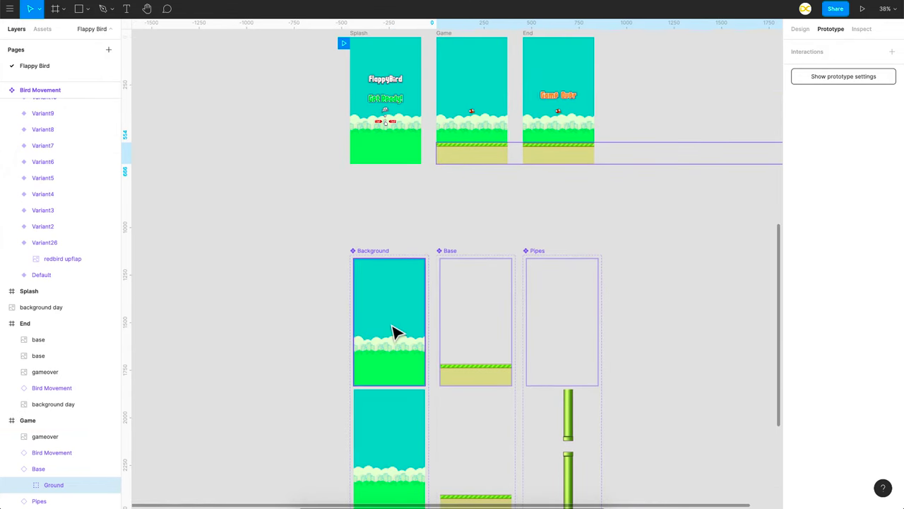
{"action": "scroll", "coordinate": [395, 332], "scroll_direction": "down", "scroll_amount": 2}
{"action": "scroll", "coordinate": [436, 313], "scroll_direction": "right", "scroll_amount": 1}
{"action": "scroll", "coordinate": [436, 313], "scroll_direction": "down", "scroll_amount": 1}
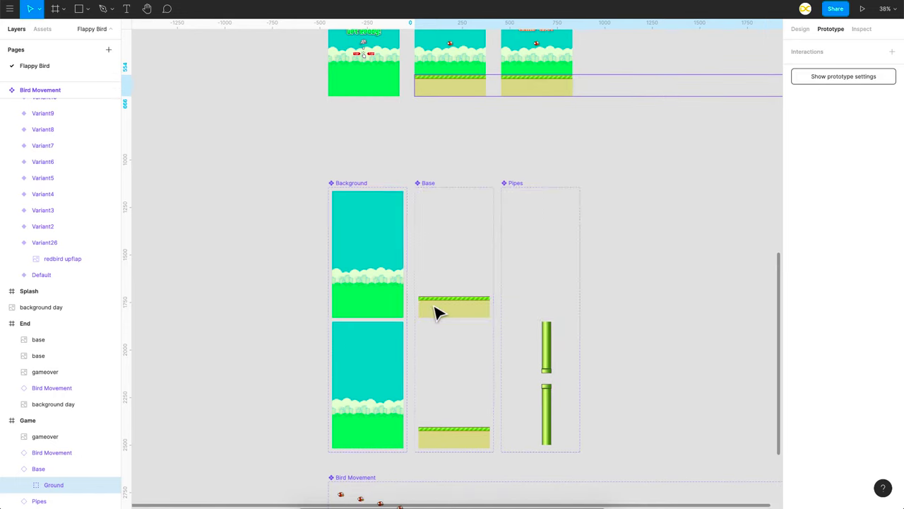
{"action": "left_click", "coordinate": [393, 267]}
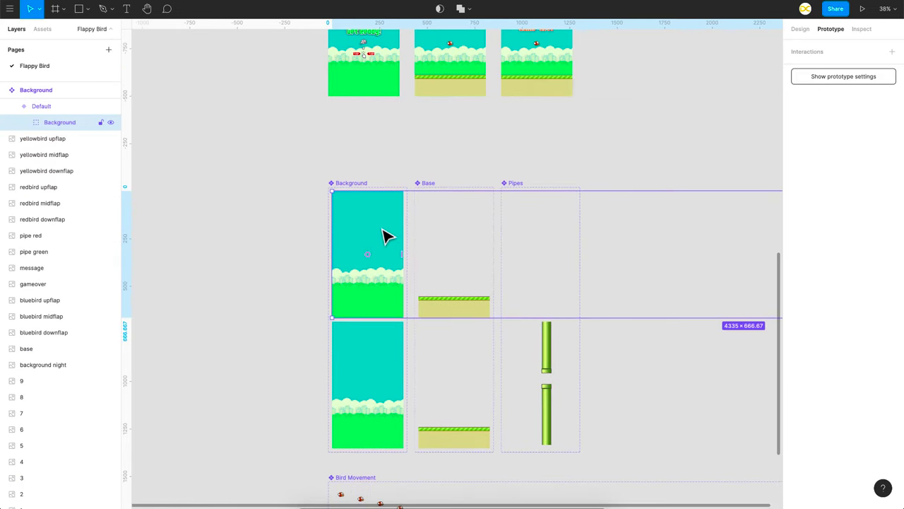
{"action": "left_click_drag", "start_coordinate": [391, 240], "coordinate": [313, 241]}
{"action": "scroll", "coordinate": [533, 284], "scroll_direction": "right", "scroll_amount": 1}
{"action": "scroll", "coordinate": [533, 284], "scroll_direction": "down", "scroll_amount": 1}
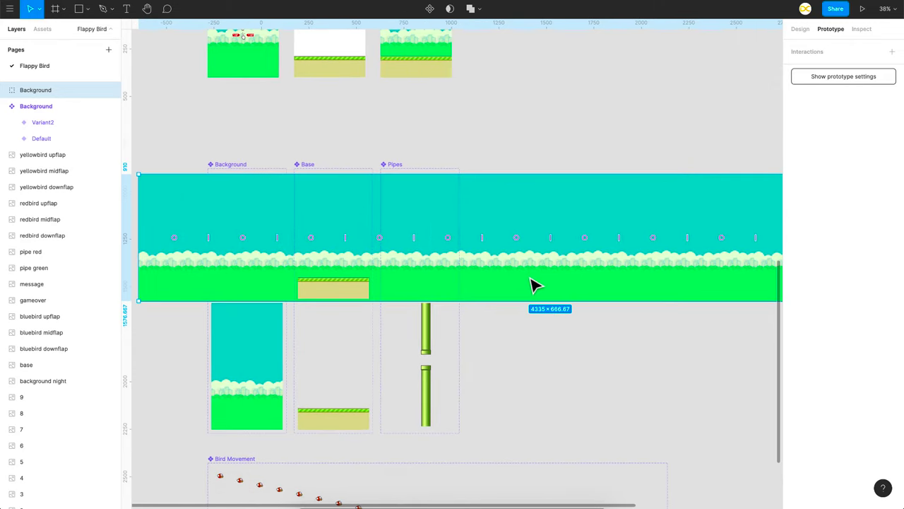
Review the original Flappy Bird image assets under Game Asset Credits and the Splash, Game and End frames
{"action": "scroll", "coordinate": [533, 284], "scroll_direction": "down", "scroll_amount": 5}
{"action": "scroll", "coordinate": [532, 284], "scroll_direction": "up", "scroll_amount": 10}
{"action": "scroll", "coordinate": [346, 177], "scroll_direction": "up", "scroll_amount": 3}
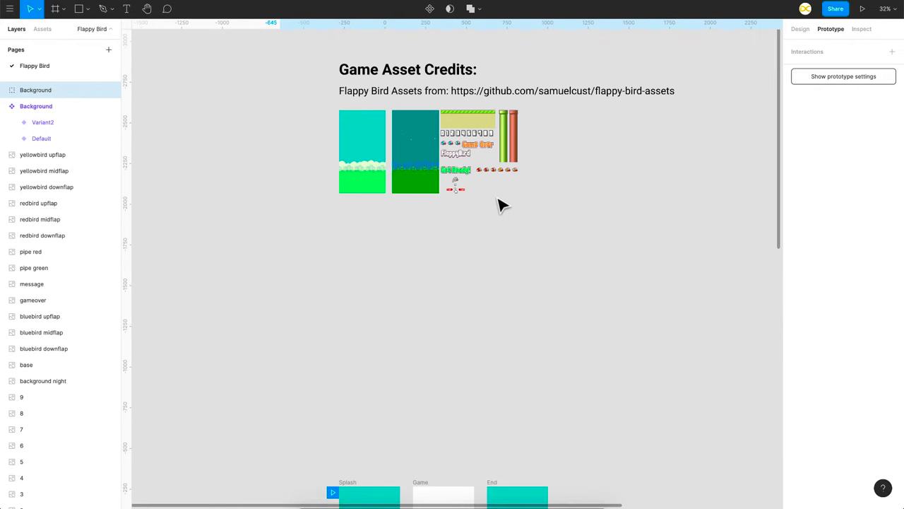
{"action": "scroll", "coordinate": [430, 196], "scroll_direction": "down", "scroll_amount": 5}
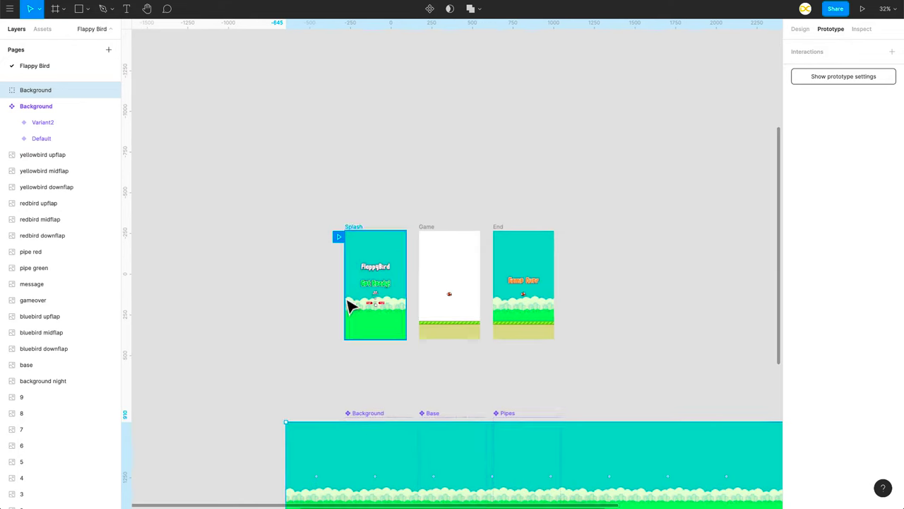
{"action": "scroll", "coordinate": [430, 127], "scroll_direction": "up", "scroll_amount": 5}
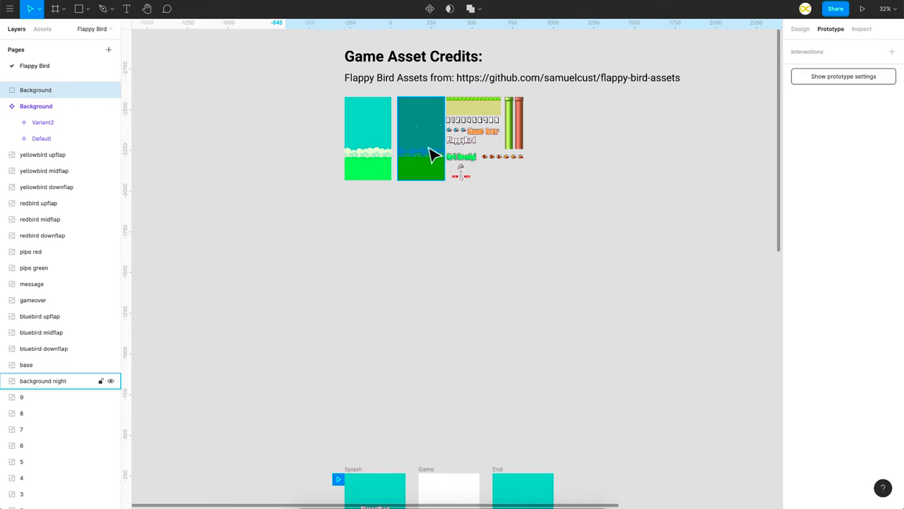
Return the exposed Background strip to the Default variant of the Background component
{"action": "scroll", "coordinate": [347, 191], "scroll_direction": "down", "scroll_amount": 8}
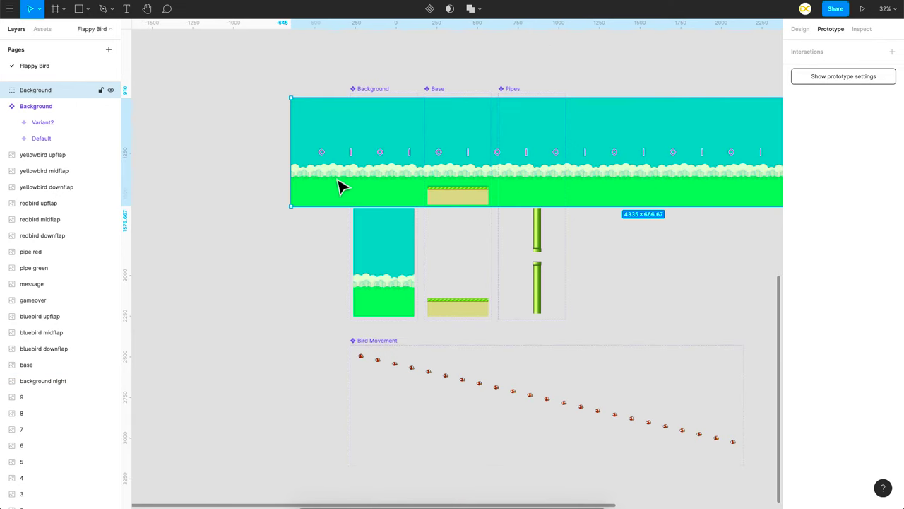
{"action": "scroll", "coordinate": [424, 178], "scroll_direction": "right", "scroll_amount": 5}
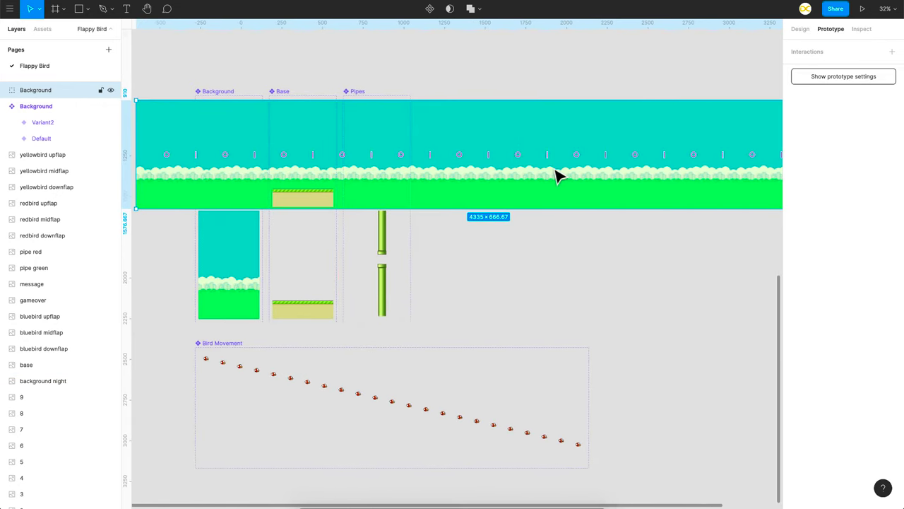
{"action": "scroll", "coordinate": [556, 177], "scroll_direction": "left", "scroll_amount": 1}
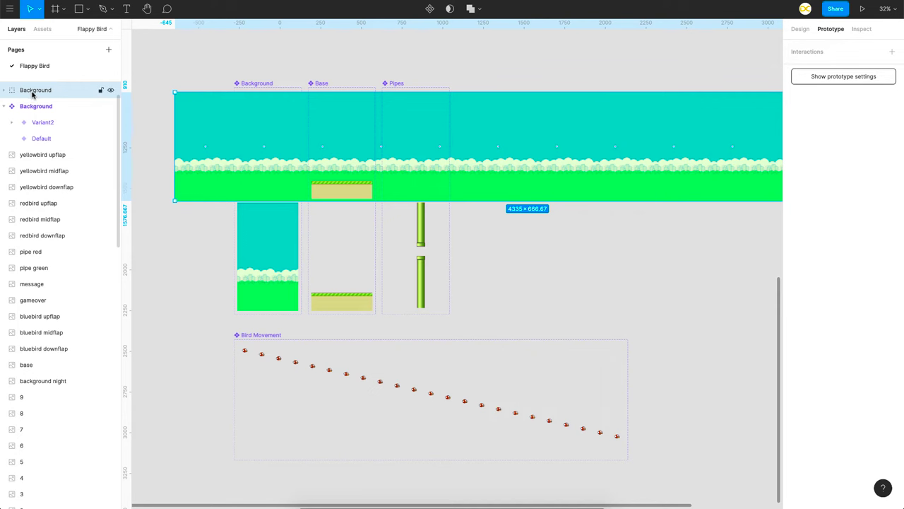
{"action": "left_click_drag", "start_coordinate": [218, 172], "coordinate": [279, 172]}
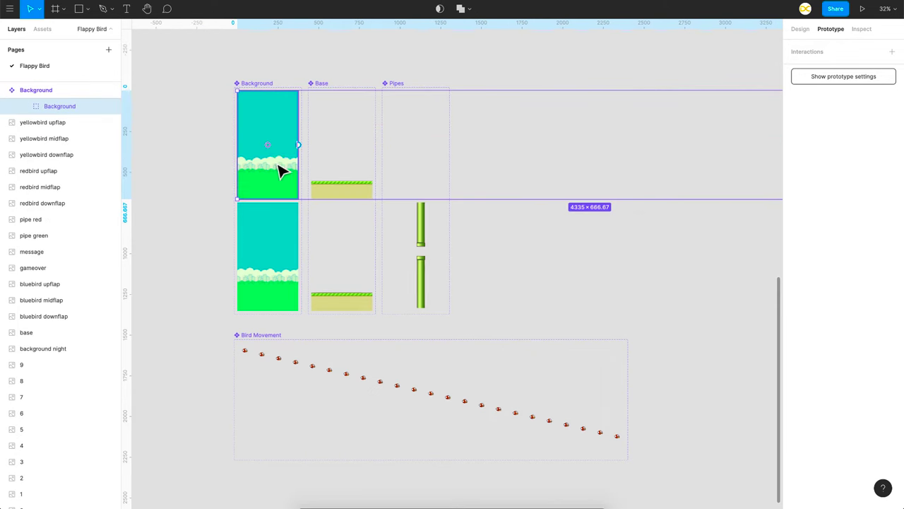
Select the Background group inside Variant2 of the Background component and examine how far it extends beyond the variant
{"action": "left_click", "coordinate": [283, 248]}
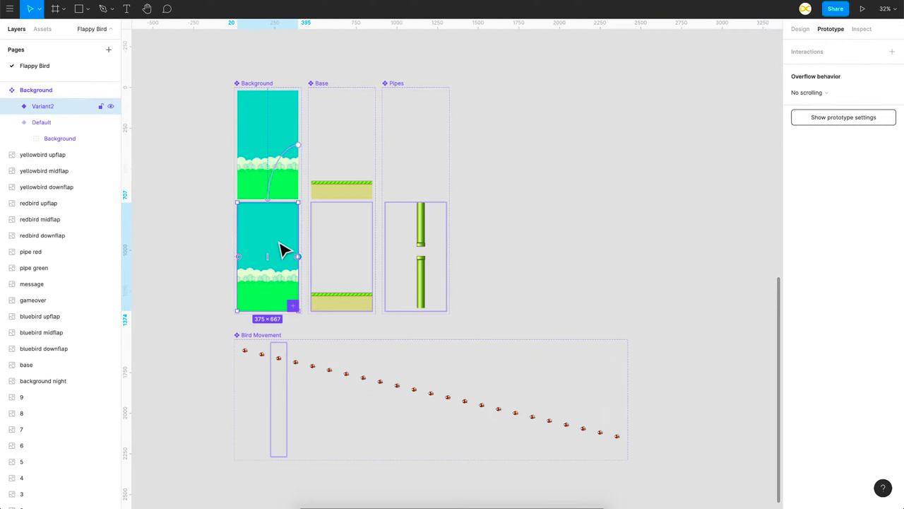
{"action": "double_click", "coordinate": [282, 248]}
{"action": "scroll", "coordinate": [282, 248], "scroll_direction": "left", "scroll_amount": 4}
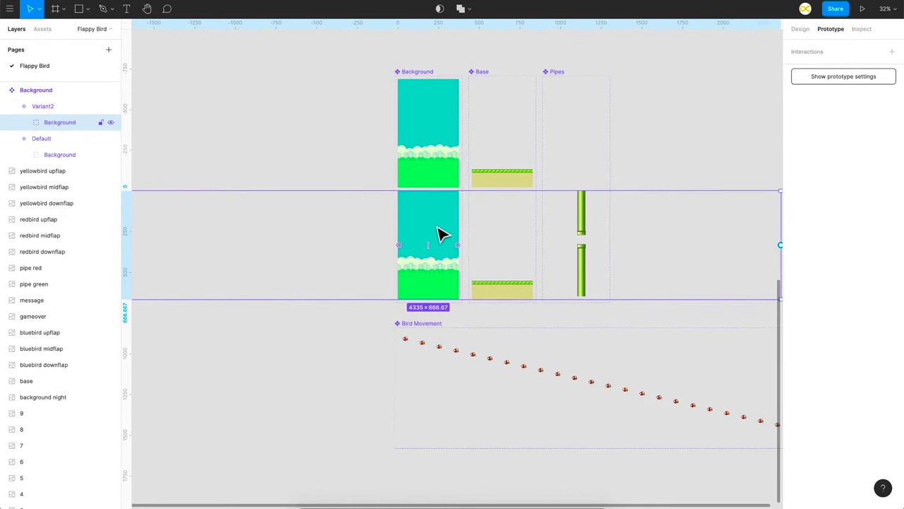
{"action": "scroll", "coordinate": [438, 233], "scroll_direction": "down", "scroll_amount": 3}
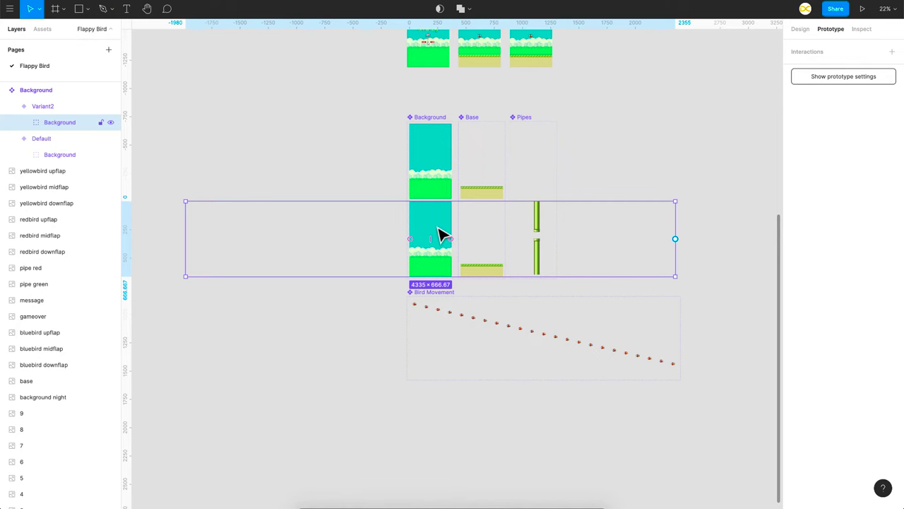
Open the delay interaction from the Background component's Default variant to Variant2 and check its animation settings
{"action": "scroll", "coordinate": [438, 233], "scroll_direction": "up", "scroll_amount": 3}
{"action": "left_click", "coordinate": [374, 228]}
{"action": "left_click", "coordinate": [383, 251]}
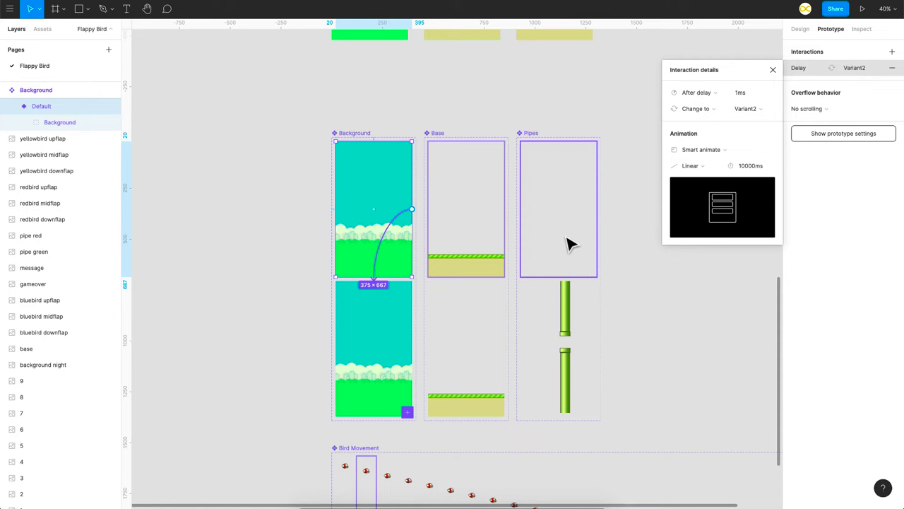
Compare the extent and offset of the Ground layers in the Default and Variant2 variants of the Base component
{"action": "double_click", "coordinate": [466, 275]}
{"action": "scroll", "coordinate": [466, 274], "scroll_direction": "down", "scroll_amount": 4}
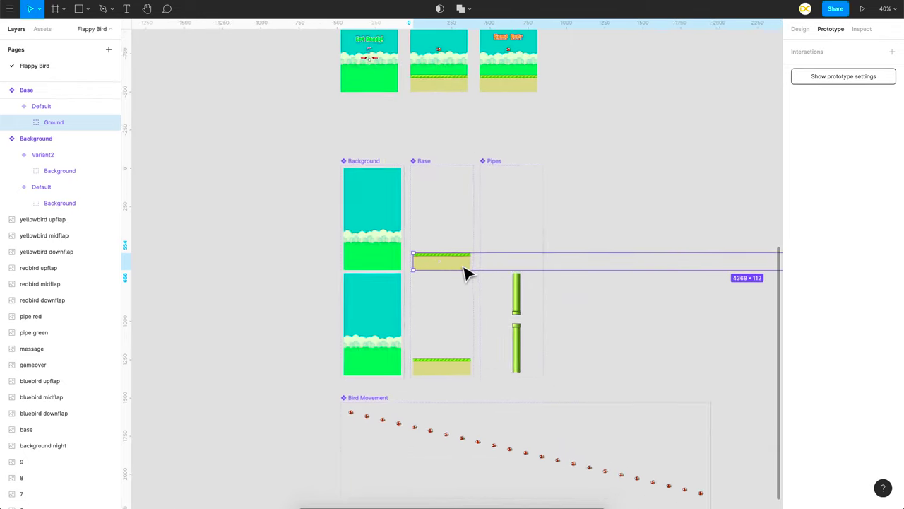
{"action": "scroll", "coordinate": [464, 273], "scroll_direction": "right", "scroll_amount": 4}
{"action": "scroll", "coordinate": [464, 272], "scroll_direction": "down", "scroll_amount": 3}
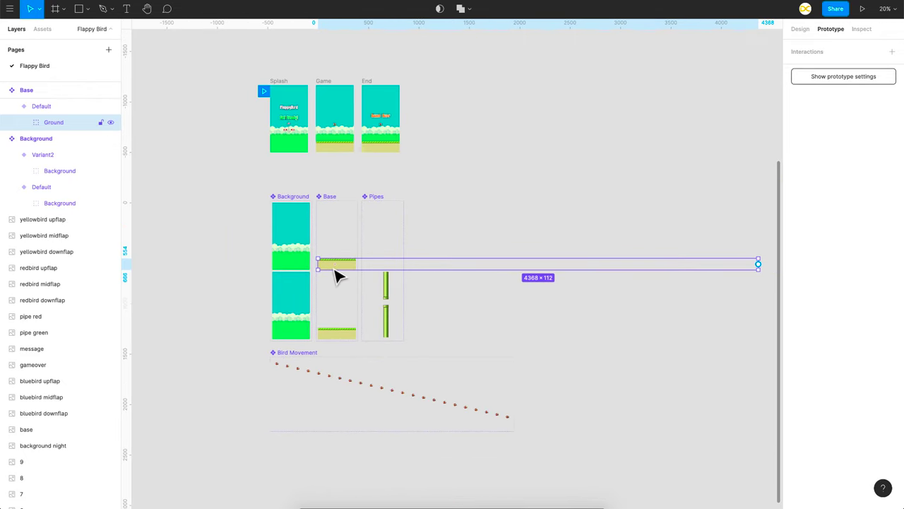
{"action": "key", "text": "ctrl+z"}
{"action": "scroll", "coordinate": [317, 276], "scroll_direction": "right", "scroll_amount": 3}
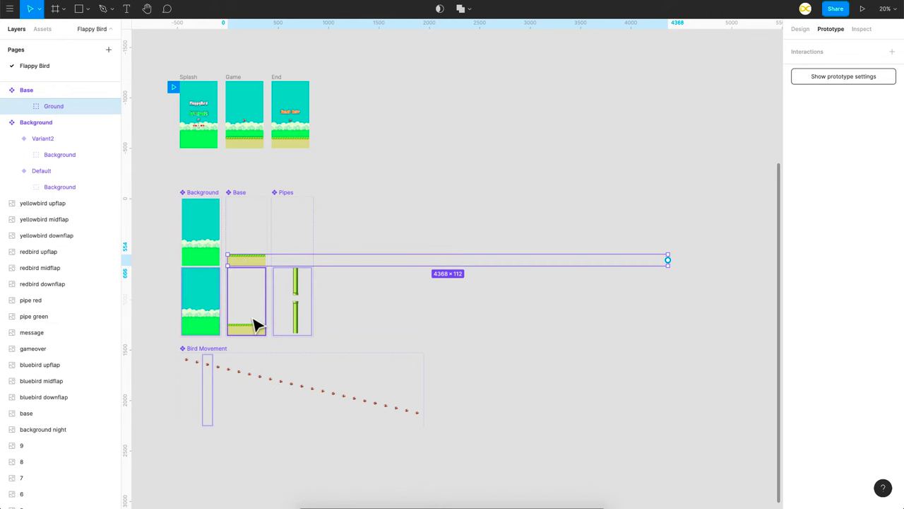
{"action": "key", "text": "ctrl+shift+z"}
{"action": "scroll", "coordinate": [252, 318], "scroll_direction": "left", "scroll_amount": 3}
{"action": "scroll", "coordinate": [350, 314], "scroll_direction": "left", "scroll_amount": 3}
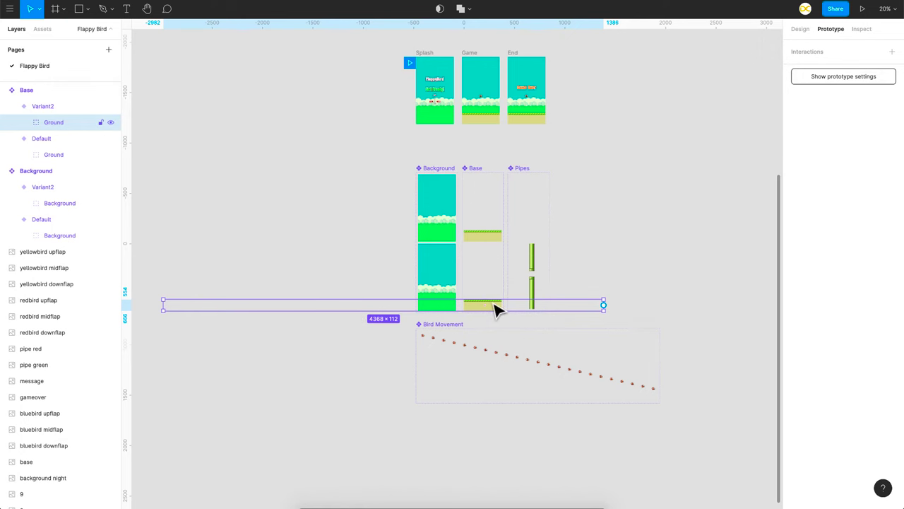
Check the delay interaction details of the Base component's Default variant, and select the Pipes component's Default variant
{"action": "left_click", "coordinate": [482, 192]}
{"action": "left_click_drag", "start_coordinate": [501, 209], "coordinate": [491, 235]}
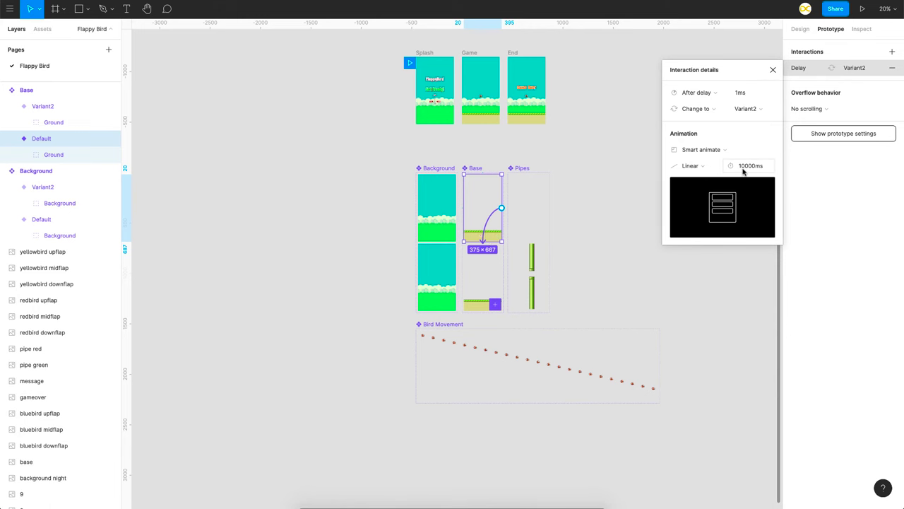
{"action": "scroll", "coordinate": [534, 227], "scroll_direction": "up", "scroll_amount": 3}
{"action": "left_click", "coordinate": [534, 228]}
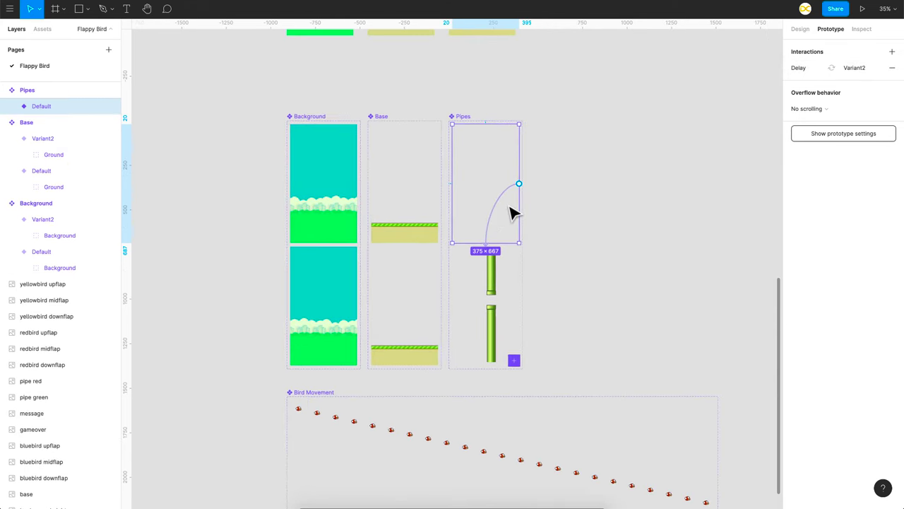
Build three grouped pairs of green pipes at staggered heights from copies of the pipe green asset, and delete them
{"action": "scroll", "coordinate": [489, 178], "scroll_direction": "up", "scroll_amount": 3}
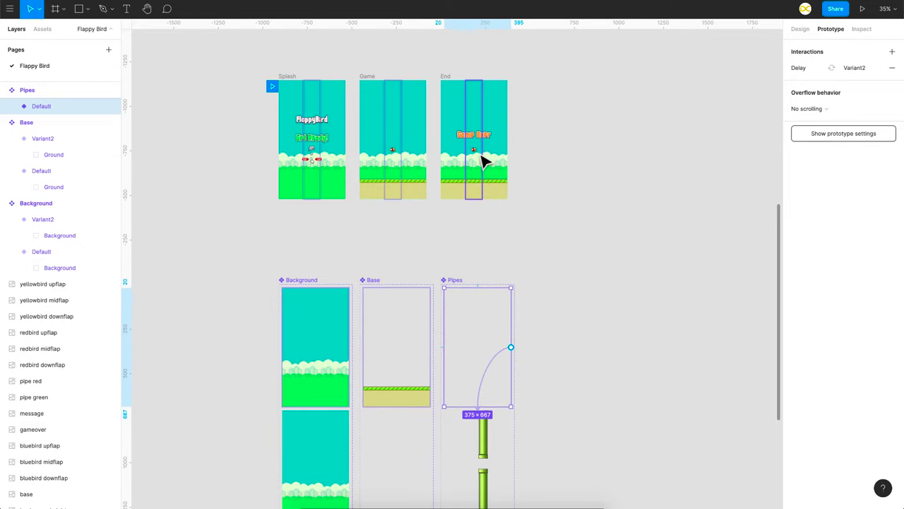
{"action": "scroll", "coordinate": [455, 353], "scroll_direction": "up", "scroll_amount": 15}
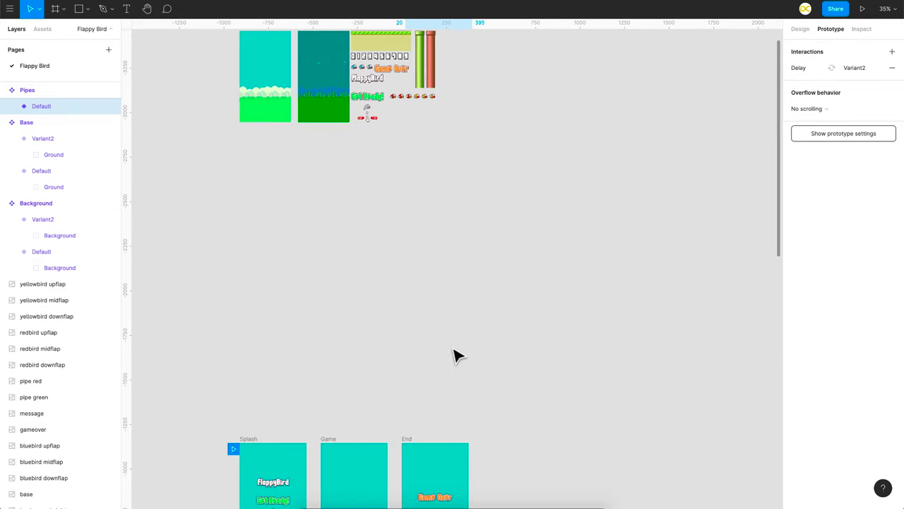
{"action": "left_click_drag", "start_coordinate": [416, 163], "coordinate": [612, 289]}
{"action": "key", "text": "ctrl+d"}
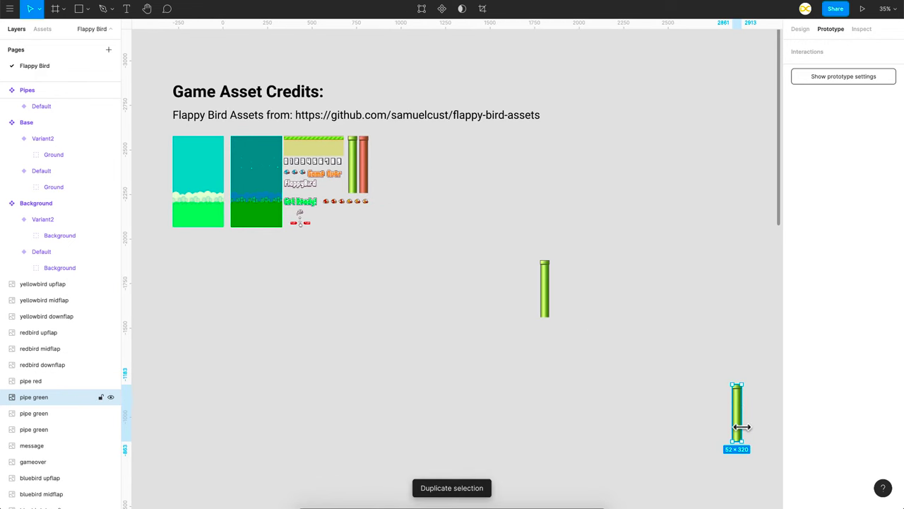
{"action": "left_click_drag", "start_coordinate": [741, 425], "coordinate": [675, 305]}
{"action": "key", "text": "ctrl+g"}
{"action": "left_click_drag", "start_coordinate": [709, 185], "coordinate": [519, 323]}
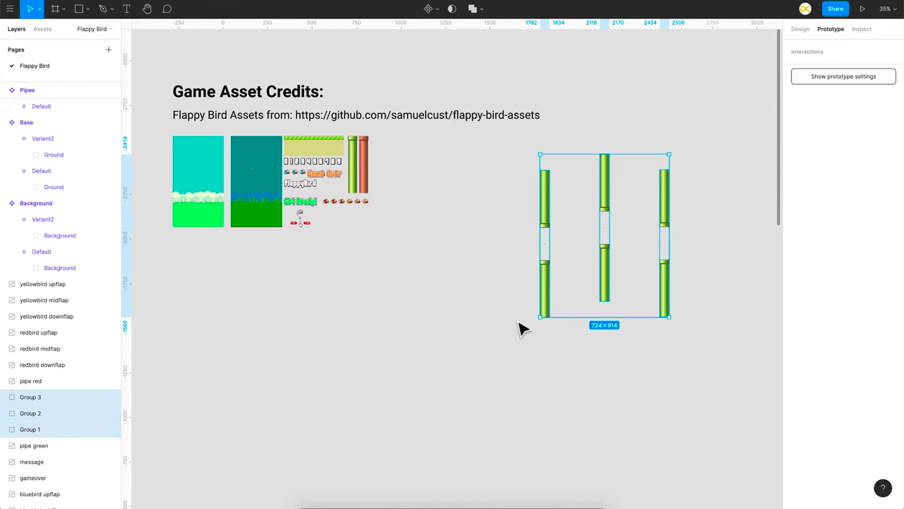
{"action": "key", "text": "Delete"}
Turn off Clip content for the Pipes component's Default variant to expose the pipes outside its frame
{"action": "scroll", "coordinate": [521, 327], "scroll_direction": "down", "scroll_amount": 9}
{"action": "scroll", "coordinate": [391, 462], "scroll_direction": "down", "scroll_amount": 2}
{"action": "left_click", "coordinate": [369, 370]}
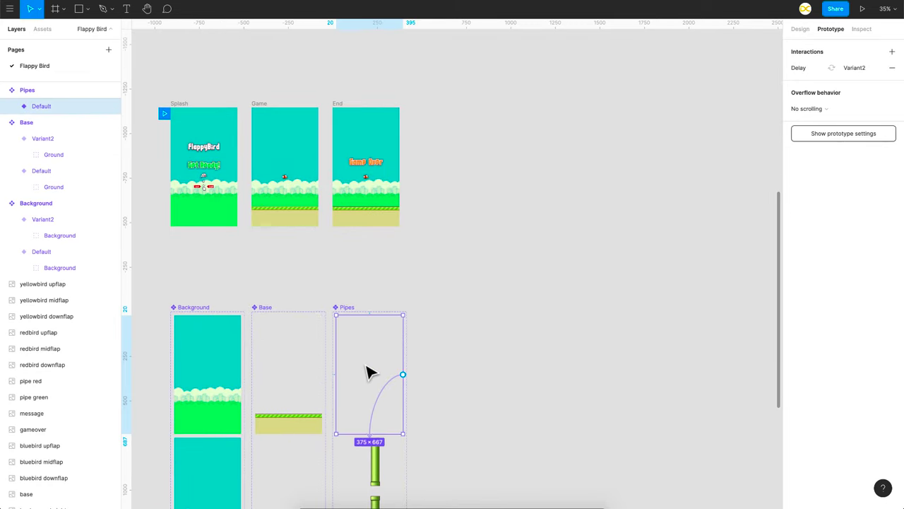
{"action": "left_click", "coordinate": [801, 31]}
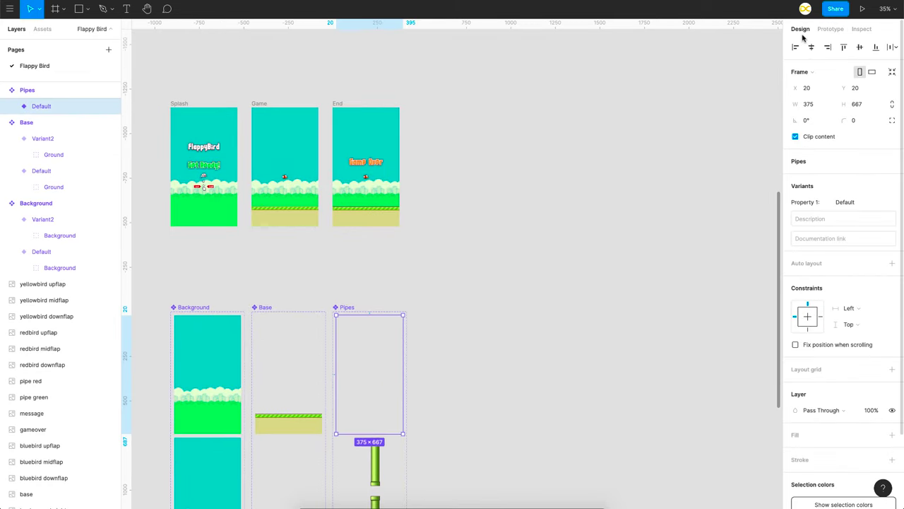
{"action": "left_click", "coordinate": [796, 137]}
{"action": "key", "text": "shift+Return"}
{"action": "scroll", "coordinate": [586, 272], "scroll_direction": "down", "scroll_amount": 4}
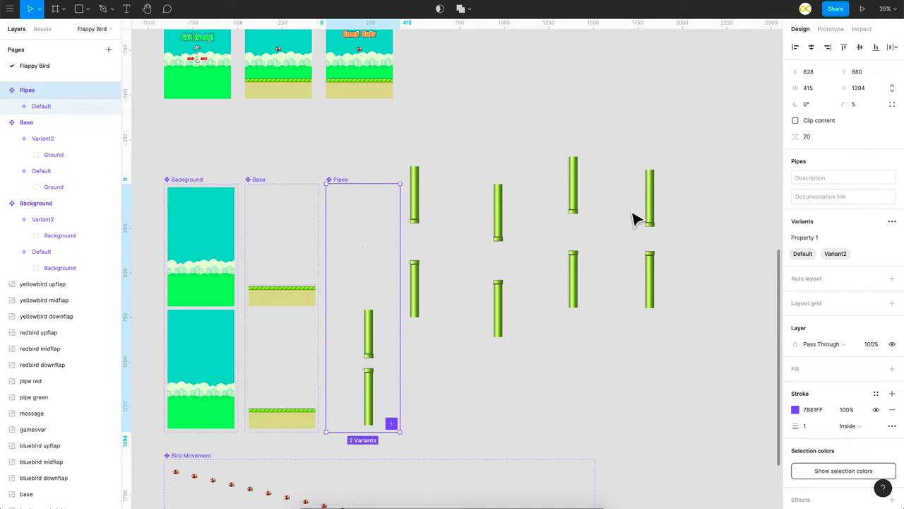
Turn Clip content back on for the Pipes component's Default variant
{"action": "key", "text": "ctrl+z"}
{"action": "left_click", "coordinate": [795, 137]}
{"action": "left_click", "coordinate": [391, 423]}
Inspect the Pipes group inside Variant2 and the Default variant of the Pipes component
{"action": "scroll", "coordinate": [381, 375], "scroll_direction": "down", "scroll_amount": 2}
{"action": "scroll", "coordinate": [382, 374], "scroll_direction": "left", "scroll_amount": 1}
{"action": "left_click", "coordinate": [400, 363]}
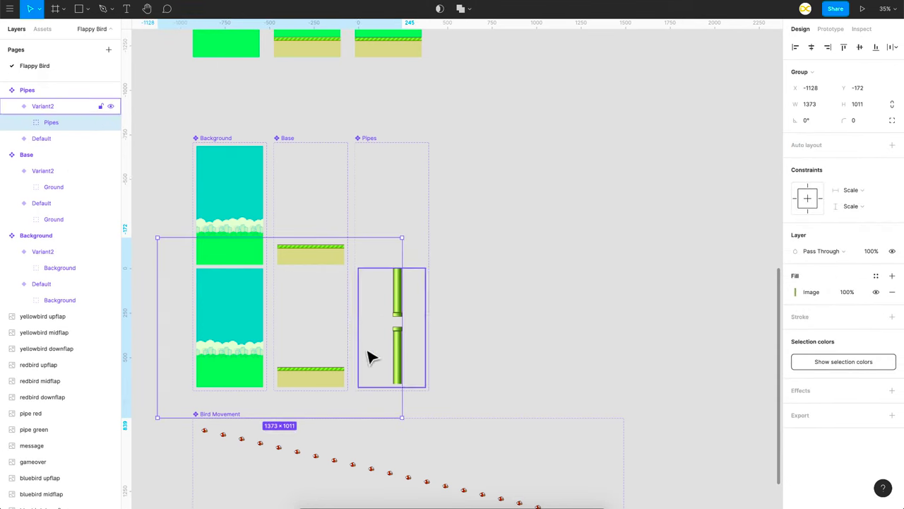
{"action": "left_click", "coordinate": [414, 233]}
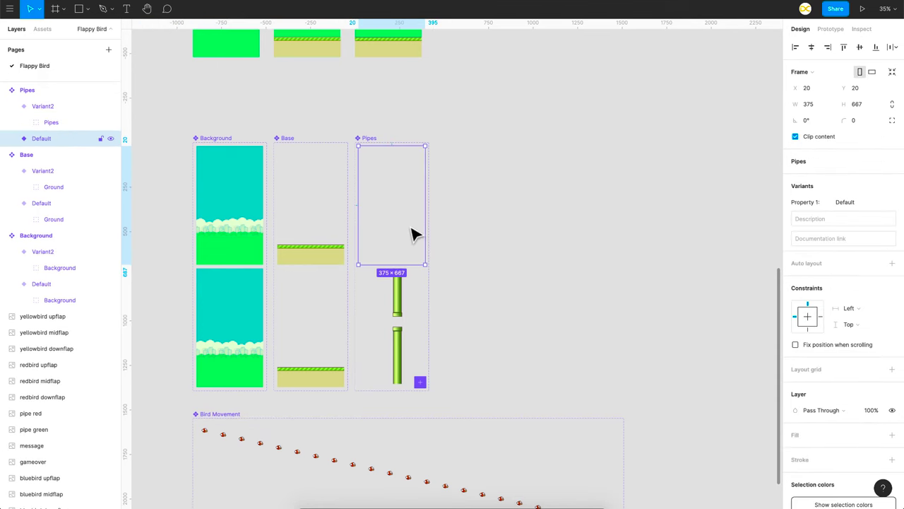
{"action": "left_click", "coordinate": [615, 195]}
Inspect the Game frame's layers and the properties of its Base component instance
{"action": "scroll", "coordinate": [615, 196], "scroll_direction": "left", "scroll_amount": 2}
{"action": "scroll", "coordinate": [615, 196], "scroll_direction": "down", "scroll_amount": 5}
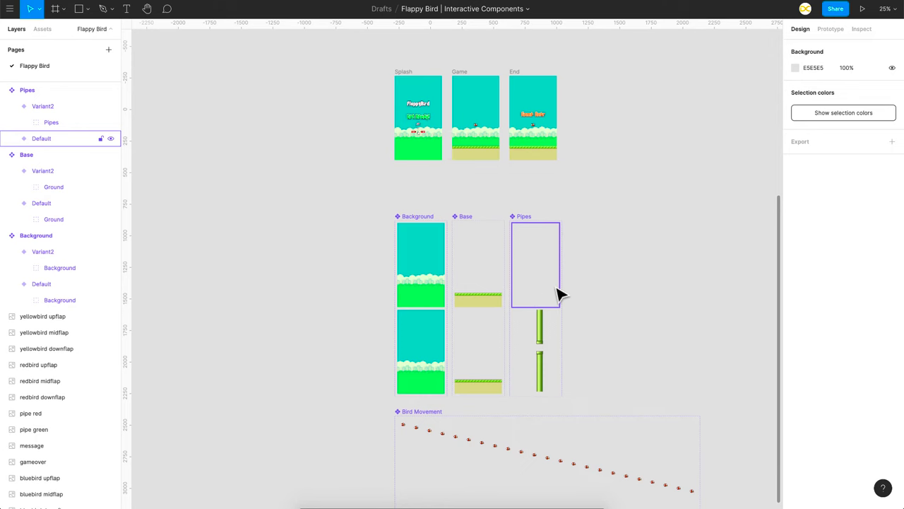
{"action": "scroll", "coordinate": [387, 173], "scroll_direction": "up", "scroll_amount": 5}
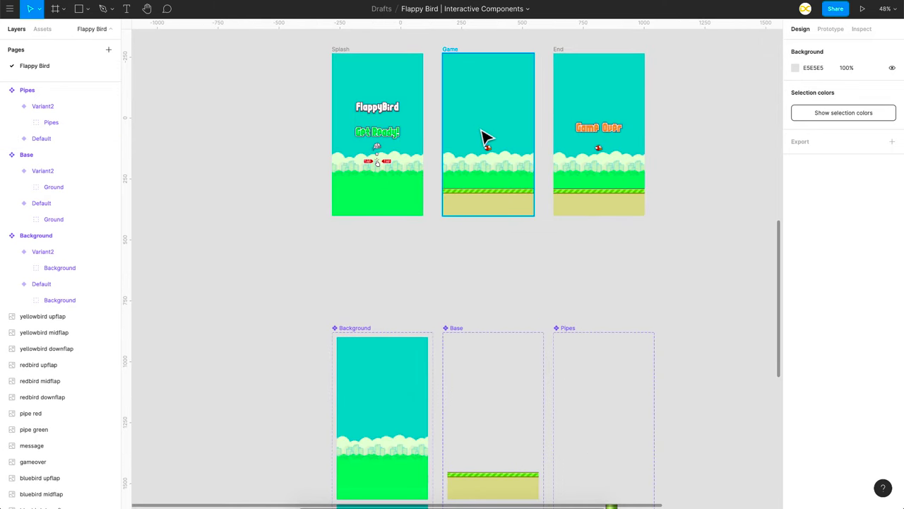
{"action": "left_click", "coordinate": [450, 50]}
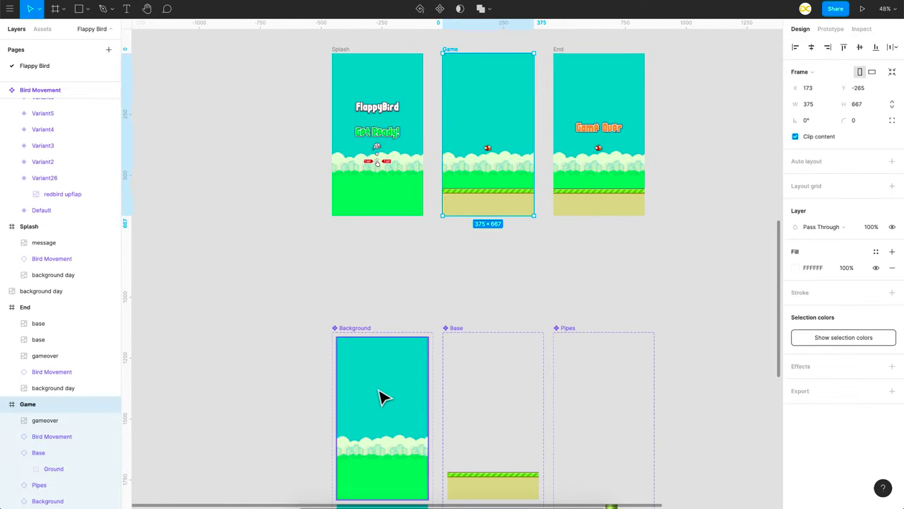
{"action": "scroll", "coordinate": [382, 400], "scroll_direction": "down", "scroll_amount": 1}
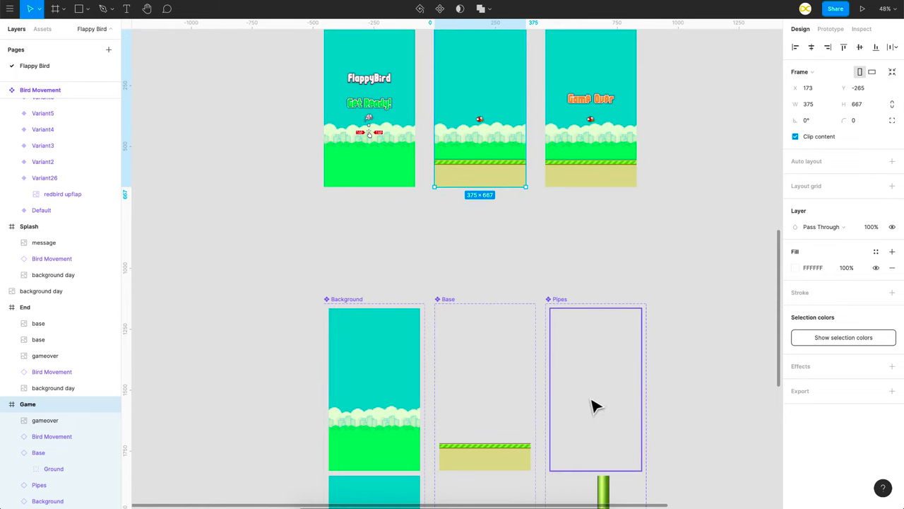
{"action": "scroll", "coordinate": [466, 127], "scroll_direction": "up", "scroll_amount": 2}
{"action": "left_click", "coordinate": [446, 147]}
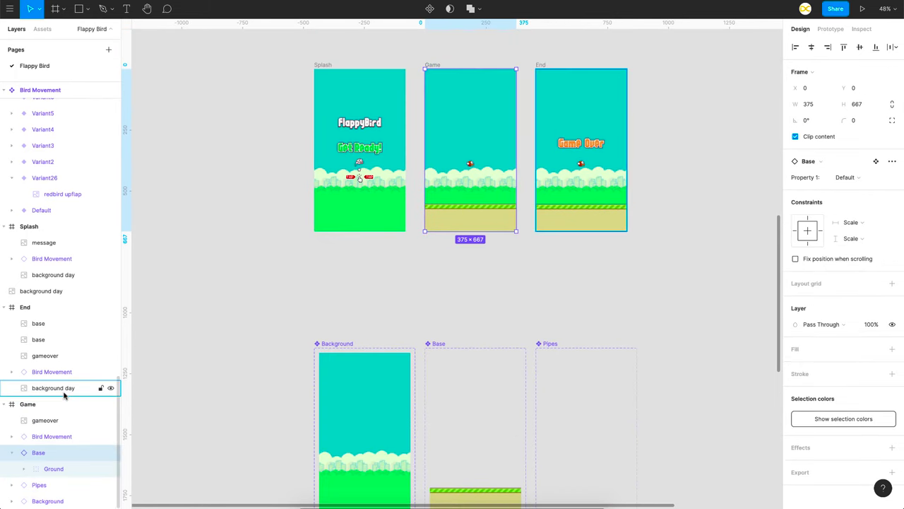
Inspect the Pipes and Background component instances inside the Game frame
{"action": "left_click", "coordinate": [39, 485]}
{"action": "left_click", "coordinate": [49, 501]}
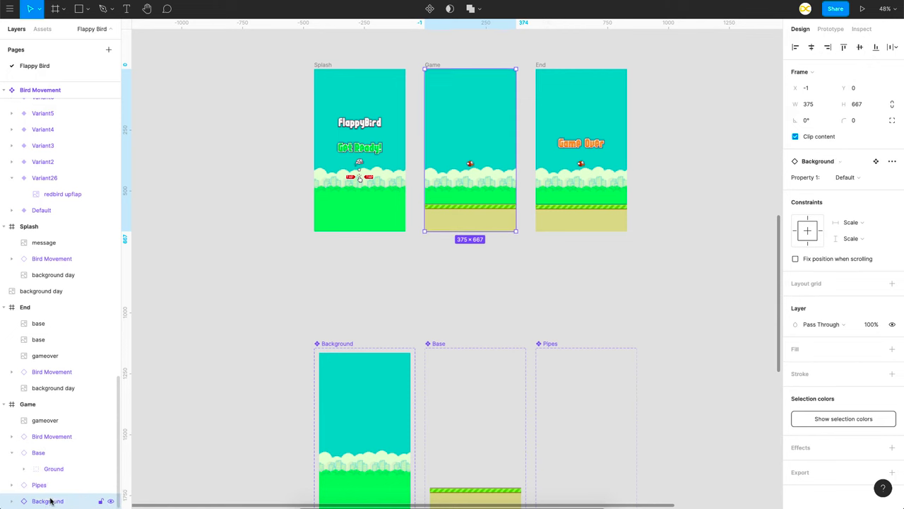
{"action": "left_click", "coordinate": [11, 453]}
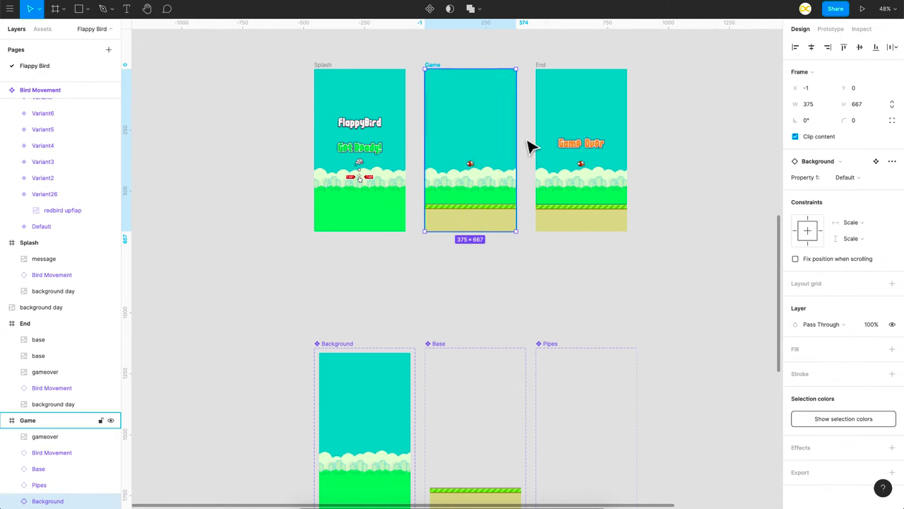
Examine the details of the Game frame's prototype interaction that leads to the End frame
{"action": "scroll", "coordinate": [510, 174], "scroll_direction": "right", "scroll_amount": 2}
{"action": "scroll", "coordinate": [508, 170], "scroll_direction": "right", "scroll_amount": 1}
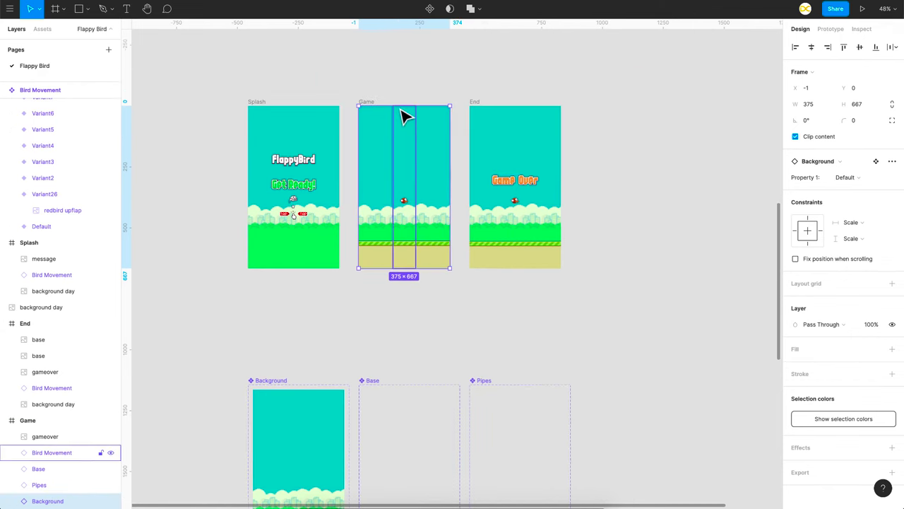
{"action": "left_click", "coordinate": [830, 29]}
{"action": "left_click", "coordinate": [763, 117]}
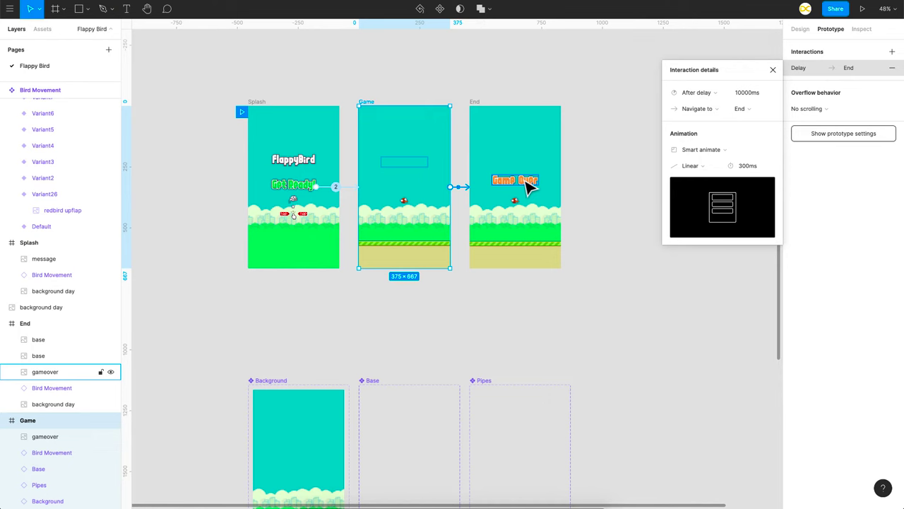
{"action": "left_click", "coordinate": [600, 186]}
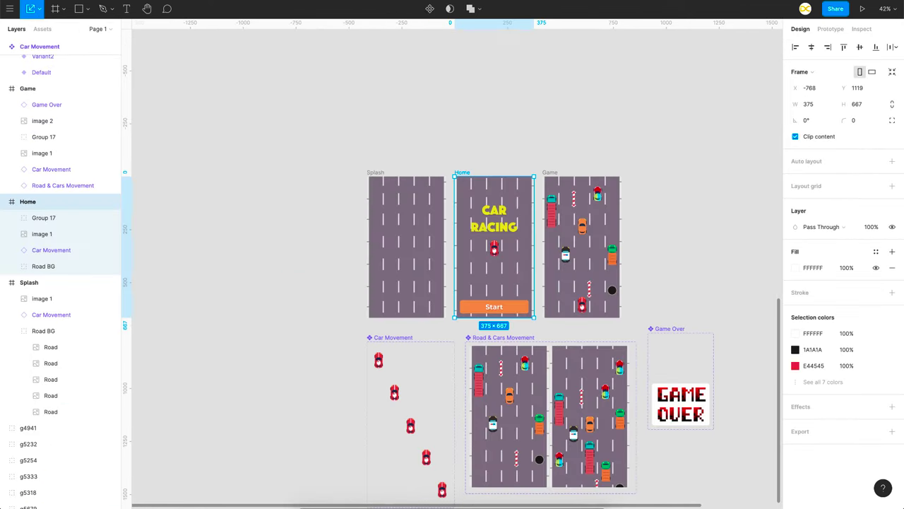
Look over the Car Racing file's Splash, Home and Game frames and the components laid out below them
{"action": "scroll", "coordinate": [250, 218], "scroll_direction": "down", "scroll_amount": 3}
{"action": "scroll", "coordinate": [251, 217], "scroll_direction": "right", "scroll_amount": 3}
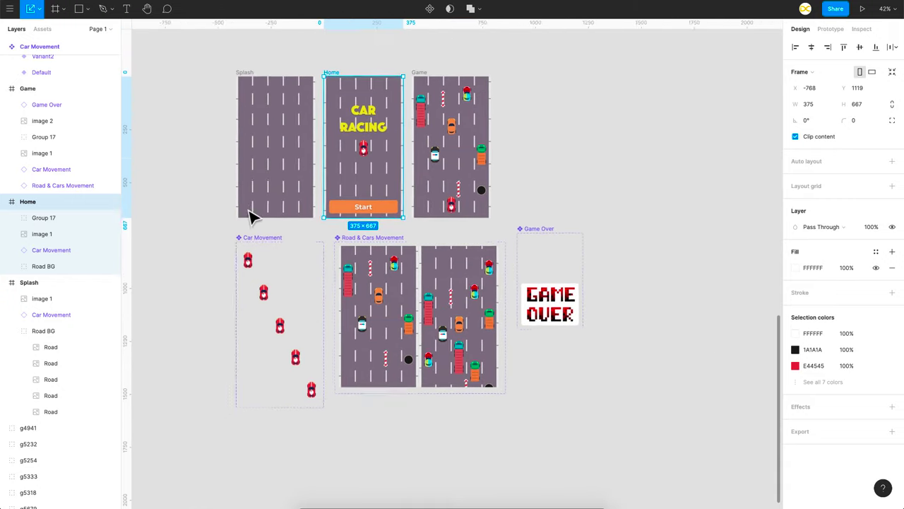
{"action": "scroll", "coordinate": [251, 218], "scroll_direction": "up", "scroll_amount": 5}
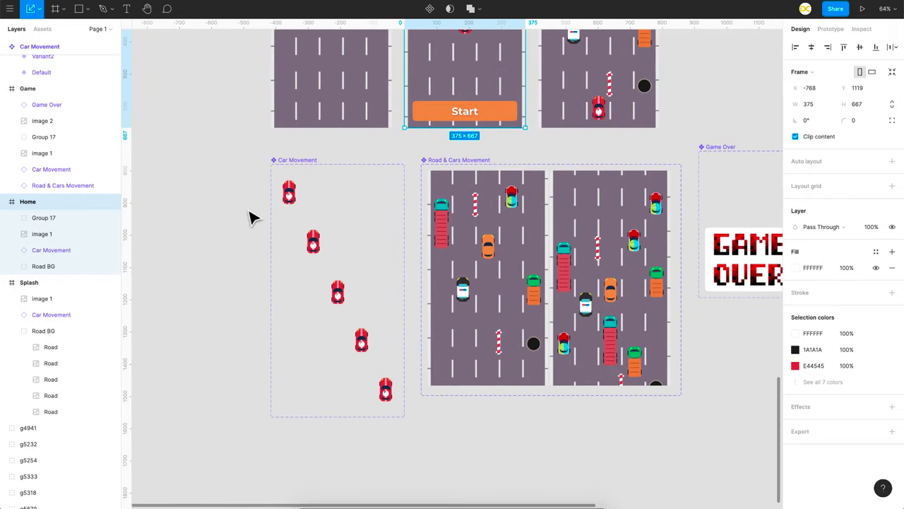
{"action": "scroll", "coordinate": [325, 177], "scroll_direction": "up", "scroll_amount": 3}
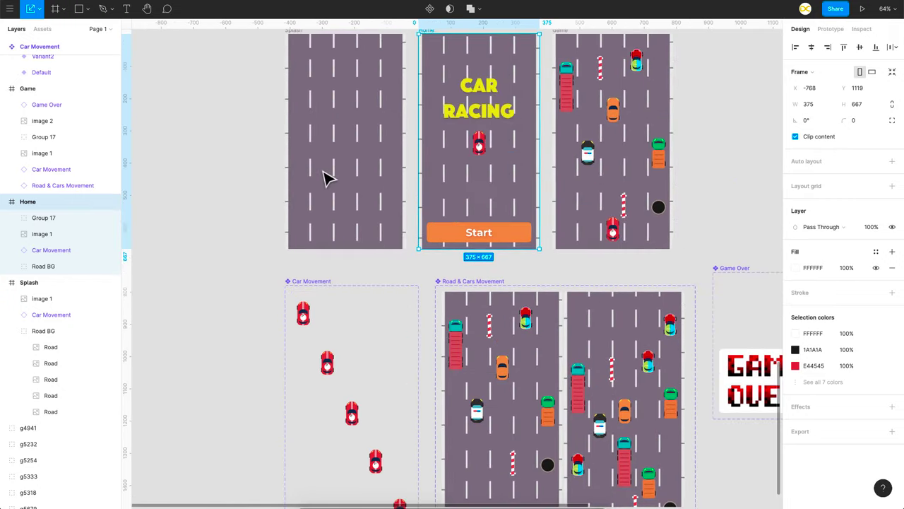
{"action": "scroll", "coordinate": [365, 330], "scroll_direction": "down", "scroll_amount": 5}
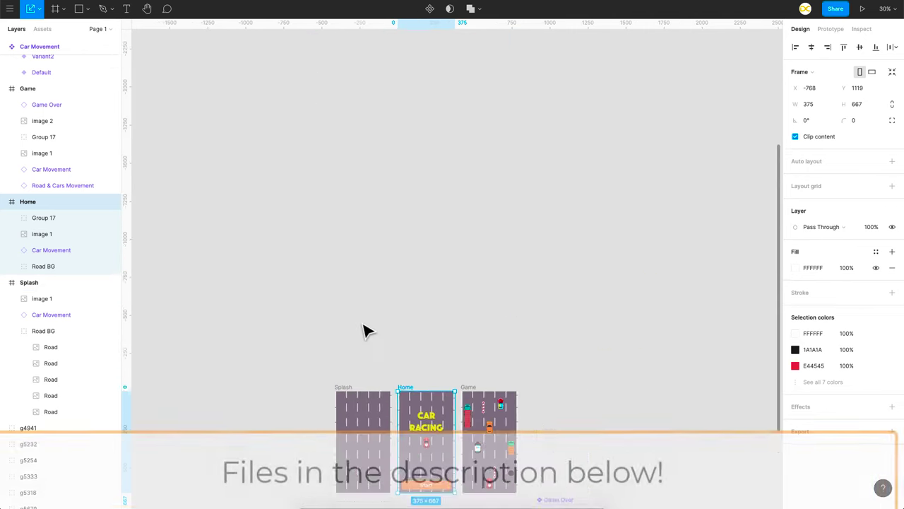
View the Game Asset Credits section with the car racing asset source and artwork
{"action": "scroll", "coordinate": [365, 329], "scroll_direction": "up", "scroll_amount": 8}
{"action": "scroll", "coordinate": [379, 196], "scroll_direction": "up", "scroll_amount": 3}
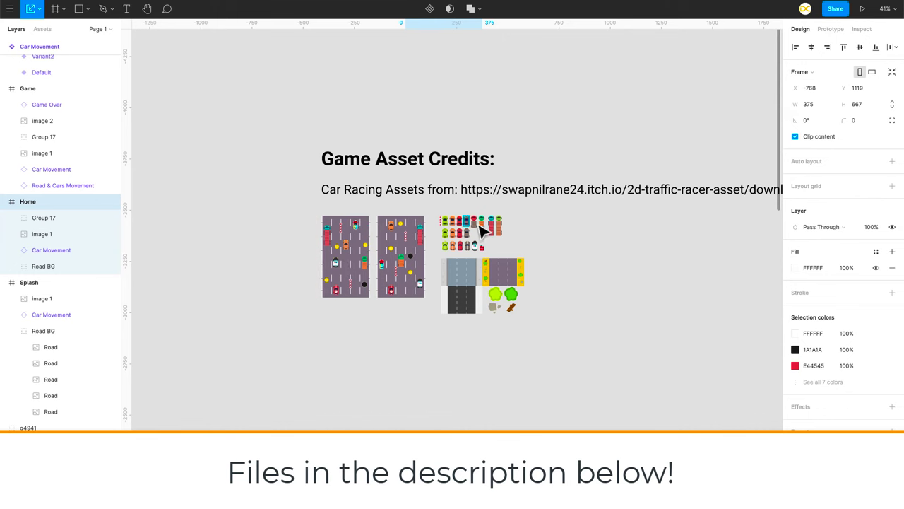
{"action": "scroll", "coordinate": [513, 195], "scroll_direction": "right", "scroll_amount": 3}
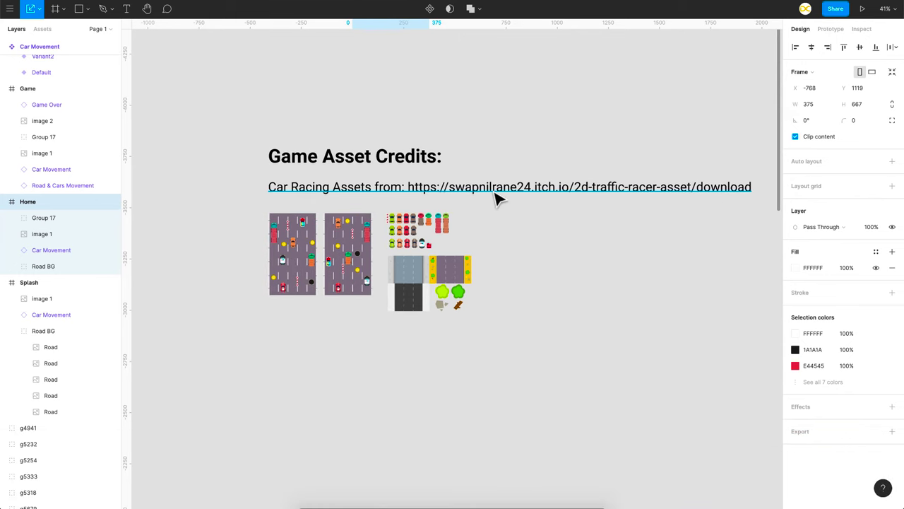
Examine the road frames and how the car is positioned across the variants of the Car Movement component
{"action": "scroll", "coordinate": [496, 198], "scroll_direction": "down", "scroll_amount": 15}
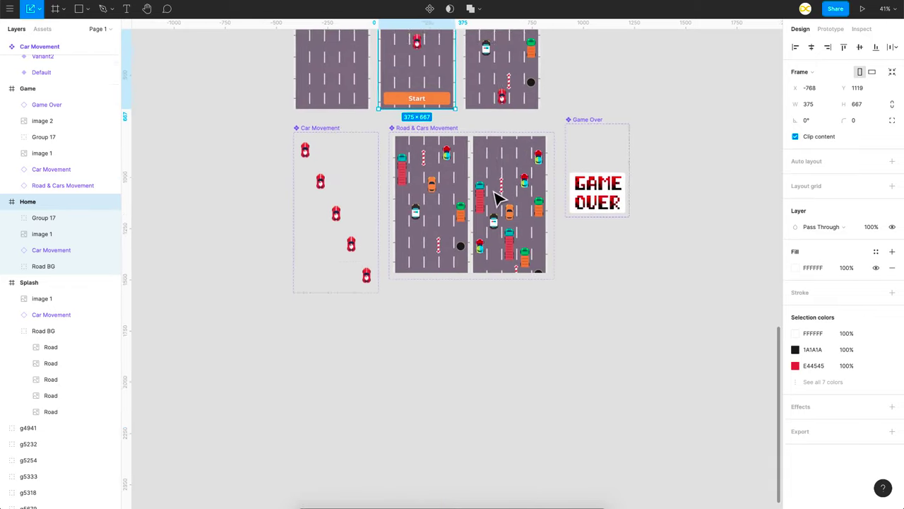
{"action": "scroll", "coordinate": [369, 158], "scroll_direction": "up", "scroll_amount": 3}
{"action": "scroll", "coordinate": [344, 142], "scroll_direction": "up", "scroll_amount": 5}
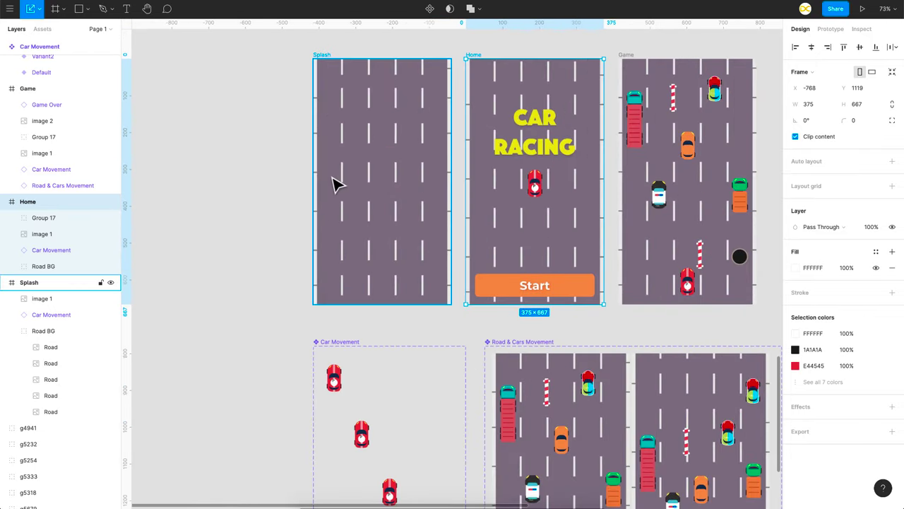
{"action": "scroll", "coordinate": [335, 183], "scroll_direction": "up", "scroll_amount": 2}
{"action": "left_click", "coordinate": [363, 225]}
{"action": "left_click", "coordinate": [404, 286]}
{"action": "scroll", "coordinate": [403, 284], "scroll_direction": "down", "scroll_amount": 1}
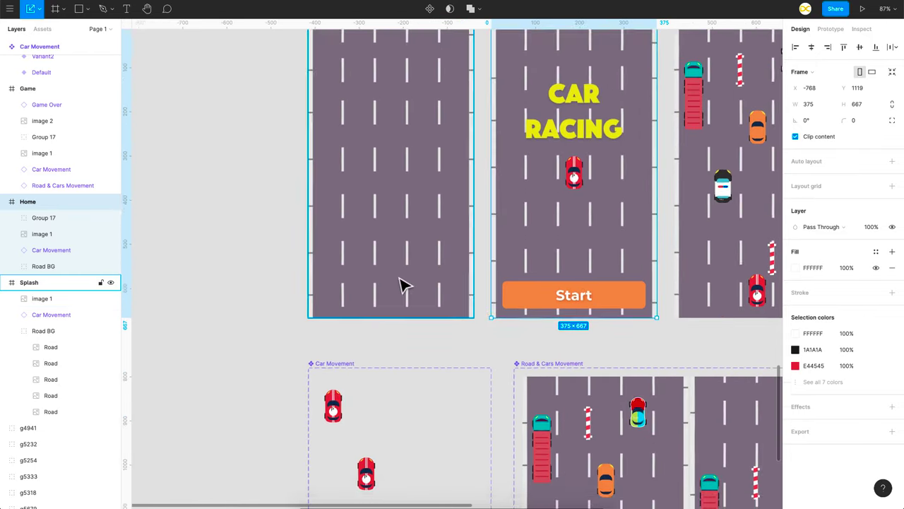
{"action": "scroll", "coordinate": [432, 293], "scroll_direction": "down", "scroll_amount": 5}
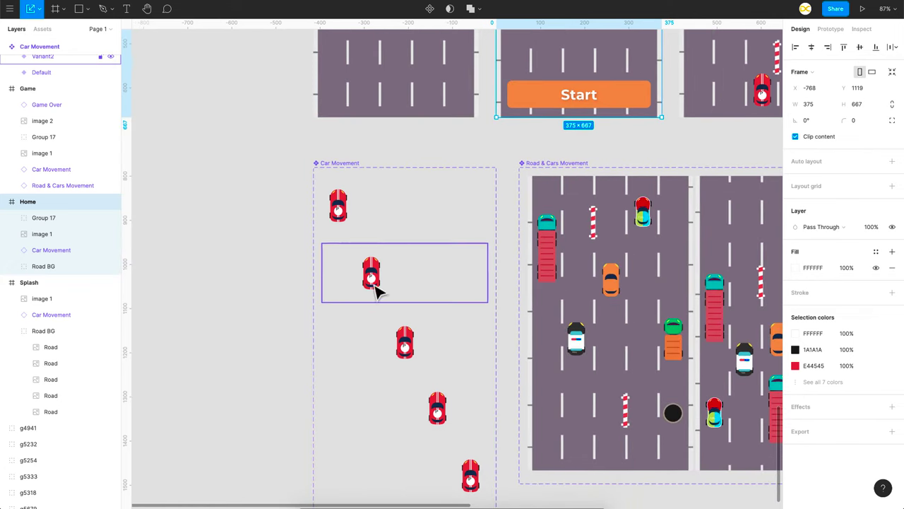
{"action": "scroll", "coordinate": [407, 228], "scroll_direction": "left", "scroll_amount": 5}
{"action": "scroll", "coordinate": [410, 228], "scroll_direction": "right", "scroll_amount": 5}
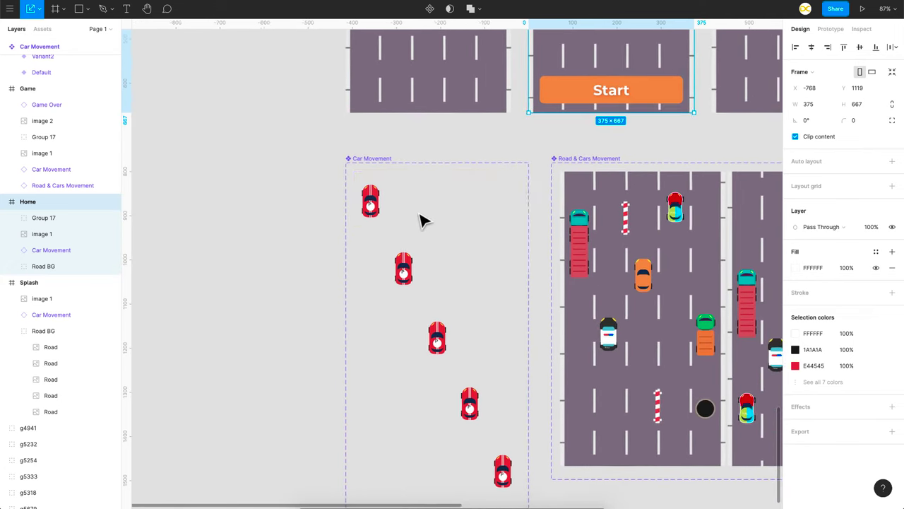
{"action": "scroll", "coordinate": [424, 218], "scroll_direction": "left", "scroll_amount": 2}
{"action": "scroll", "coordinate": [491, 223], "scroll_direction": "left", "scroll_amount": 3}
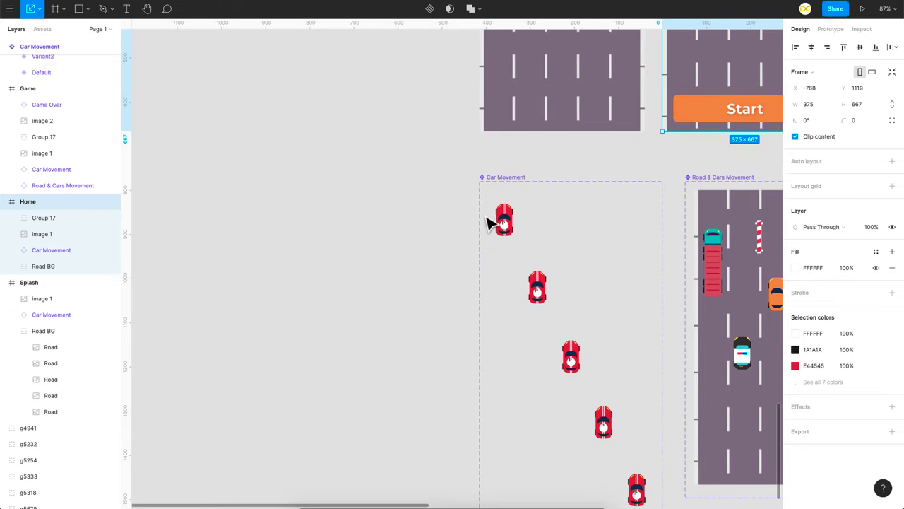
Paste a copy of the main car and place it over the blank 375 × 113 Splash frame
{"action": "key", "text": "ctrl+v"}
{"action": "left_click_drag", "start_coordinate": [328, 118], "coordinate": [304, 292]}
{"action": "scroll", "coordinate": [304, 292], "scroll_direction": "up", "scroll_amount": 5}
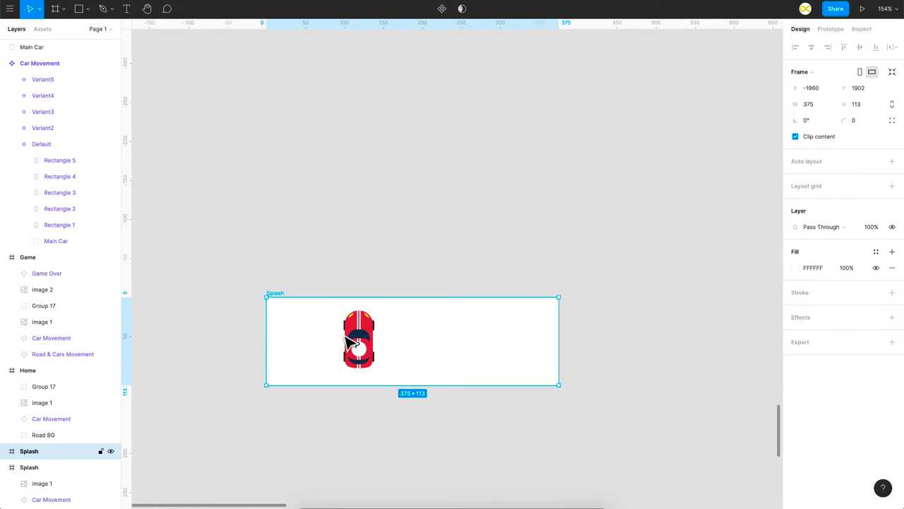
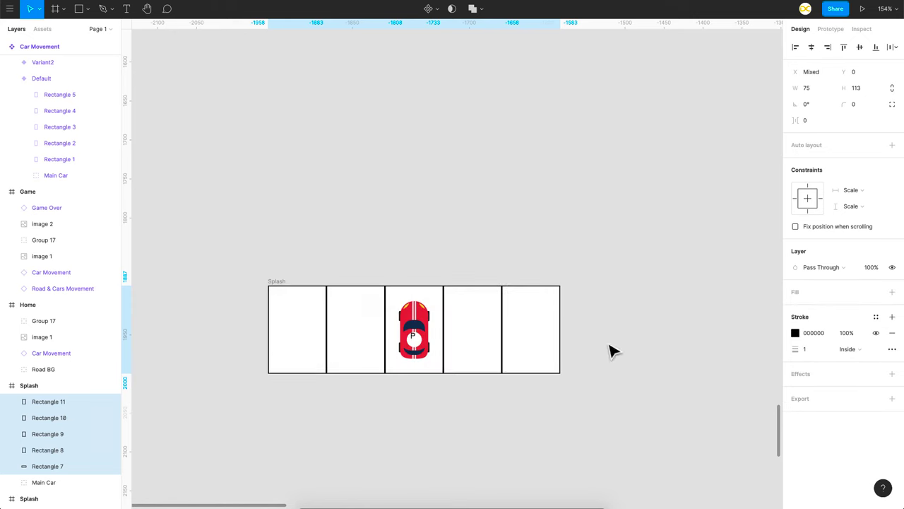
Turn the five-lane Splash frame containing the main car into a component
{"action": "left_click", "coordinate": [394, 440]}
{"action": "scroll", "coordinate": [393, 441], "scroll_direction": "down", "scroll_amount": 3}
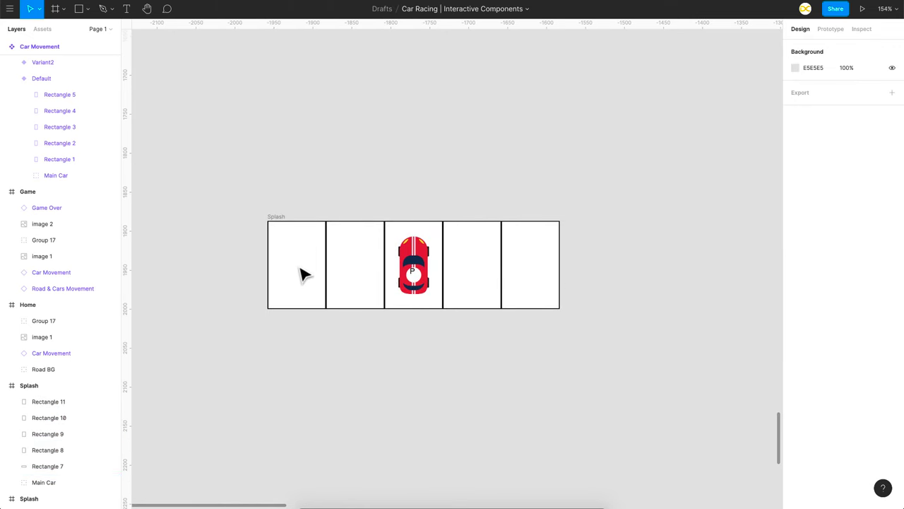
{"action": "left_click", "coordinate": [270, 218]}
{"action": "right_click", "coordinate": [269, 218]}
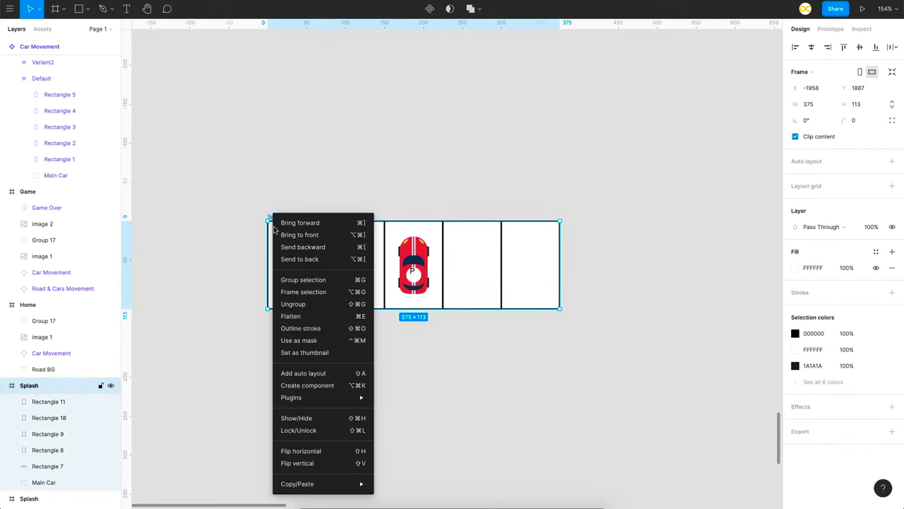
{"action": "left_click", "coordinate": [305, 385]}
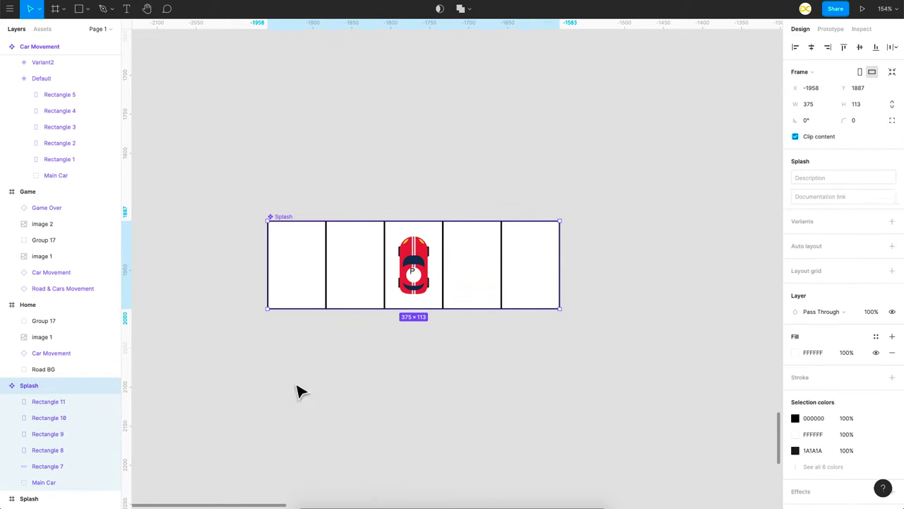
Add Variant2 to the Splash component and duplicate it three times for a total of five variants
{"action": "left_click", "coordinate": [892, 222]}
{"action": "scroll", "coordinate": [511, 288], "scroll_direction": "down", "scroll_amount": 5}
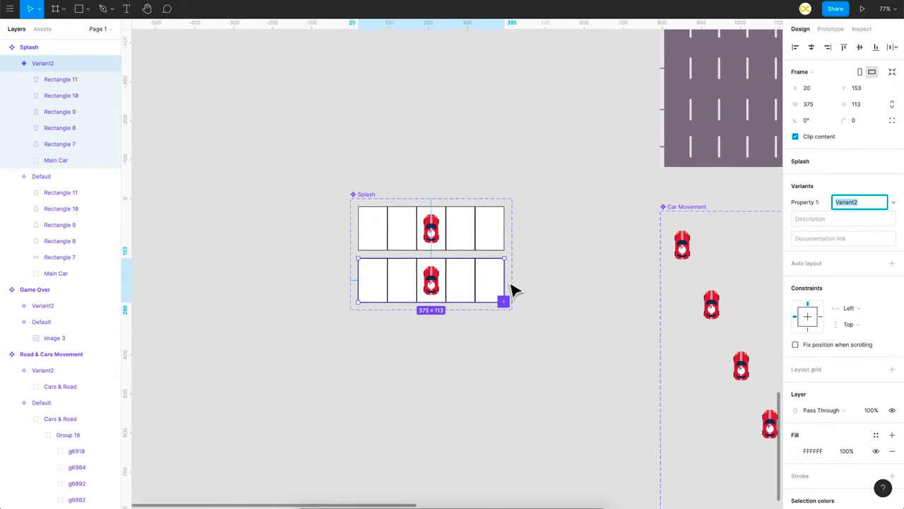
{"action": "key", "text": "ctrl+d"}
{"action": "key", "text": "ctrl+d"}
{"action": "key", "text": "ctrl+d"}
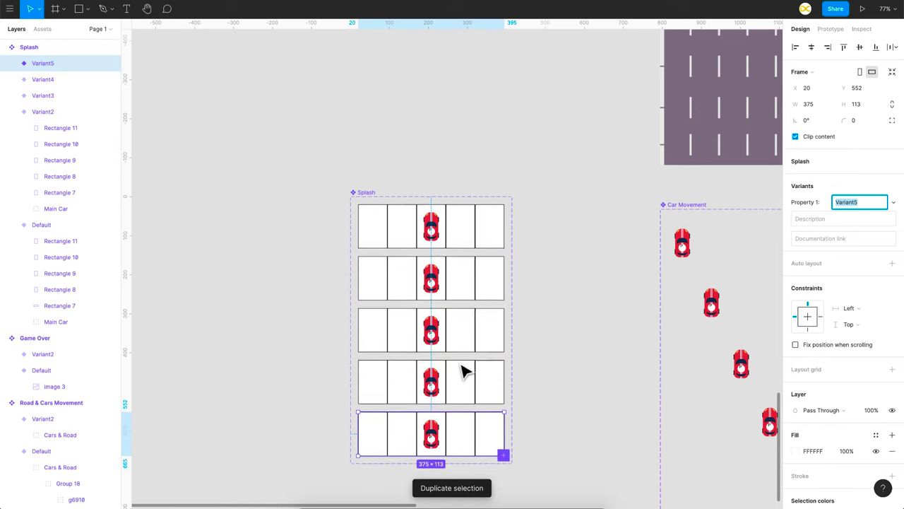
Move the car to the first lane in Default, second in Variant2, fourth in Variant4 and fifth in Variant5
{"action": "scroll", "coordinate": [462, 372], "scroll_direction": "down", "scroll_amount": 2}
{"action": "scroll", "coordinate": [409, 199], "scroll_direction": "up", "scroll_amount": 5}
{"action": "left_click", "coordinate": [448, 175]}
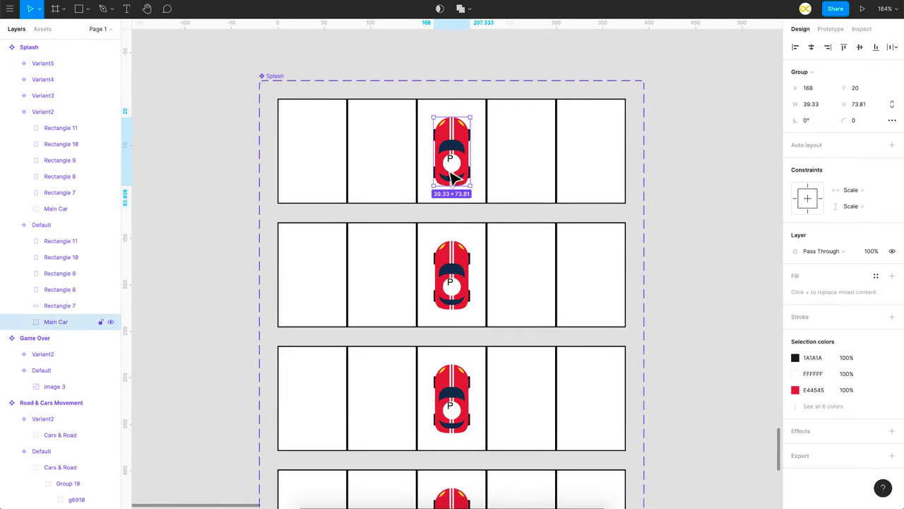
{"action": "left_click_drag", "start_coordinate": [448, 175], "coordinate": [311, 180]}
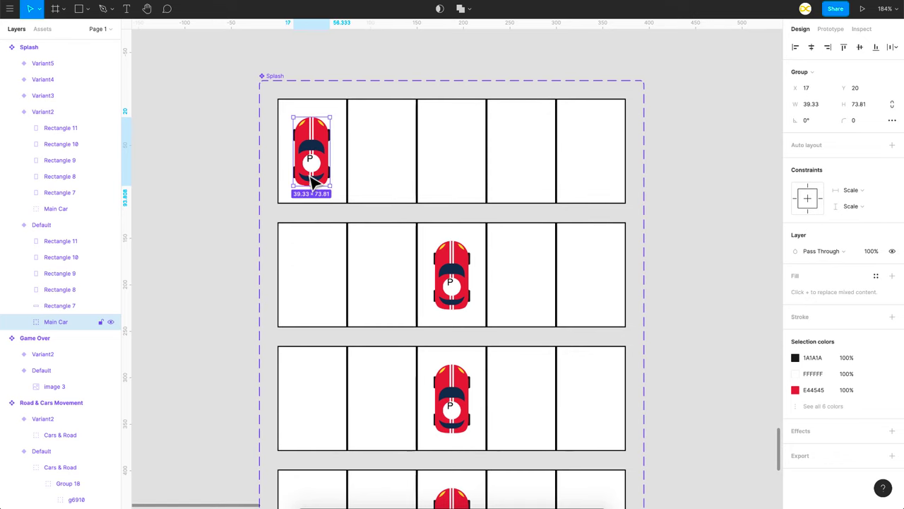
{"action": "left_click_drag", "start_coordinate": [453, 284], "coordinate": [389, 293]}
{"action": "scroll", "coordinate": [424, 339], "scroll_direction": "down", "scroll_amount": 3}
{"action": "left_click", "coordinate": [434, 374]}
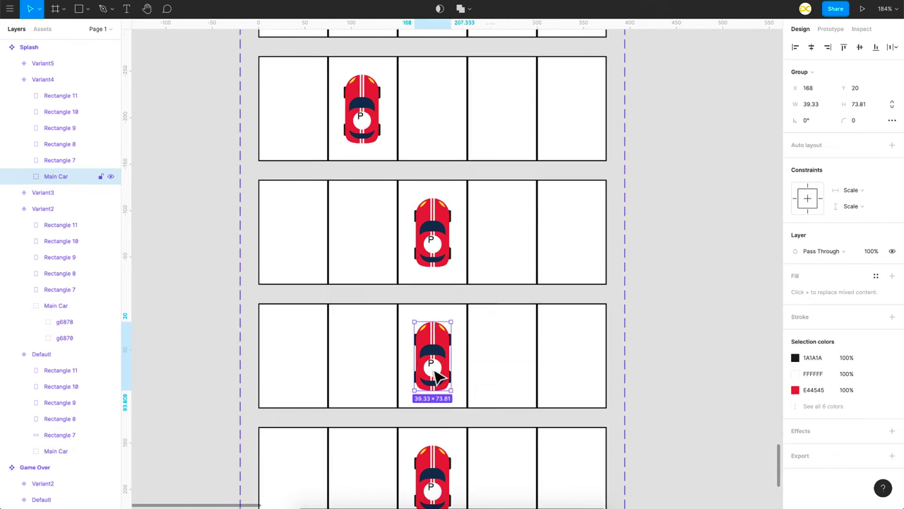
{"action": "scroll", "coordinate": [466, 375], "scroll_direction": "down", "scroll_amount": 2}
{"action": "left_click", "coordinate": [438, 382]}
{"action": "left_click_drag", "start_coordinate": [433, 374], "coordinate": [577, 382]}
{"action": "scroll", "coordinate": [650, 339], "scroll_direction": "down", "scroll_amount": 5}
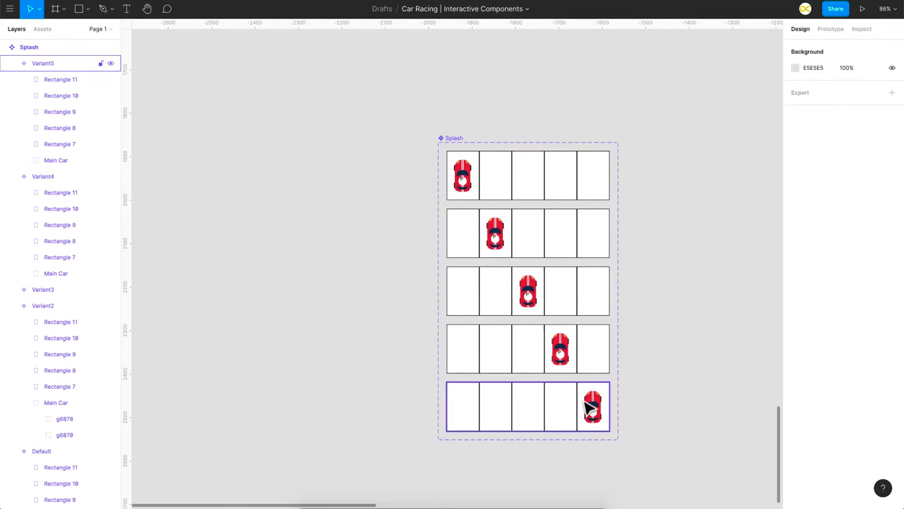
Connect the Splash component's Default variant to Variant2 with a prototype interaction
{"action": "left_click", "coordinate": [567, 176]}
{"action": "scroll", "coordinate": [567, 178], "scroll_direction": "up", "scroll_amount": 1}
{"action": "scroll", "coordinate": [567, 177], "scroll_direction": "right", "scroll_amount": 5}
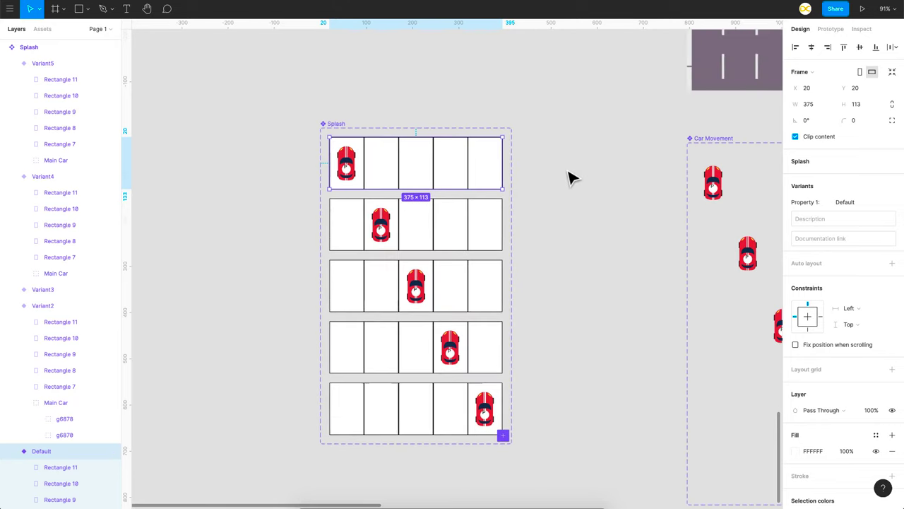
{"action": "left_click", "coordinate": [831, 28]}
{"action": "scroll", "coordinate": [515, 212], "scroll_direction": "up", "scroll_amount": 2}
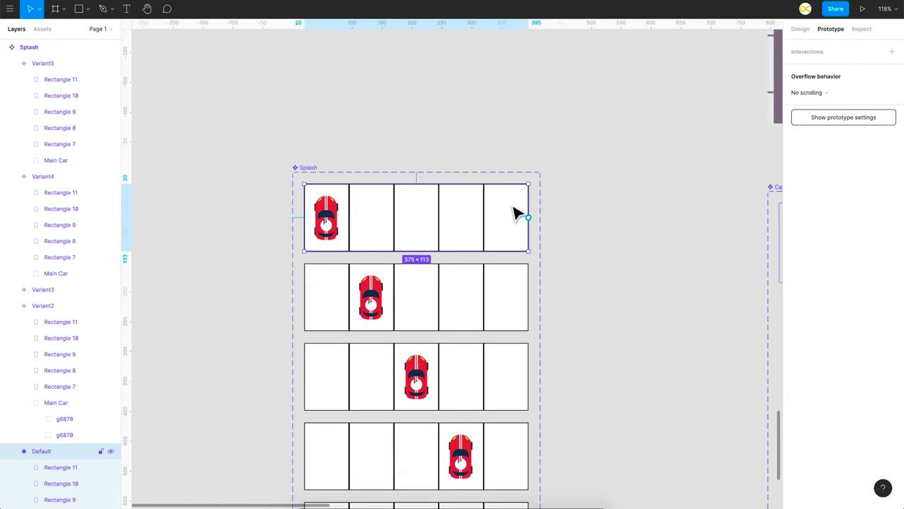
{"action": "left_click_drag", "start_coordinate": [529, 218], "coordinate": [516, 287]}
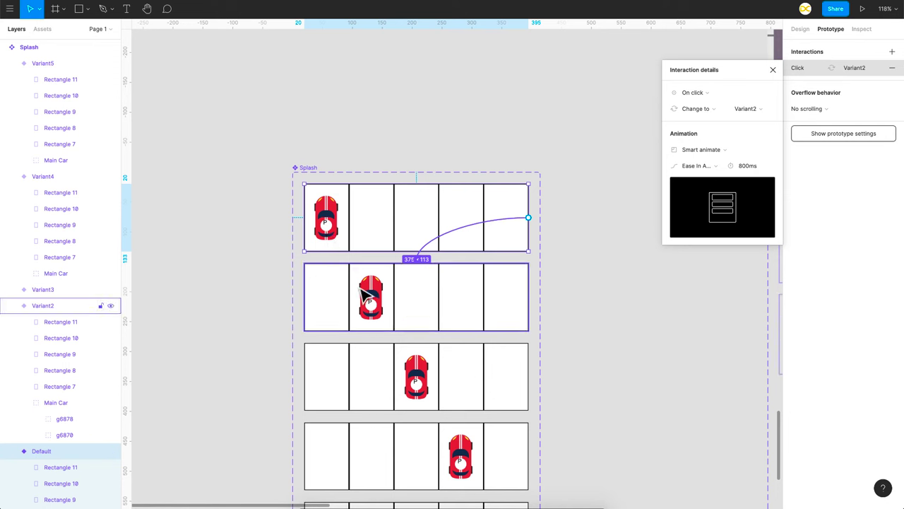
Set the Default variant's interaction trigger to Key/gamepad with the right arrow key and its animation duration to 300 ms
{"action": "left_click", "coordinate": [692, 93]}
{"action": "left_click", "coordinate": [707, 142]}
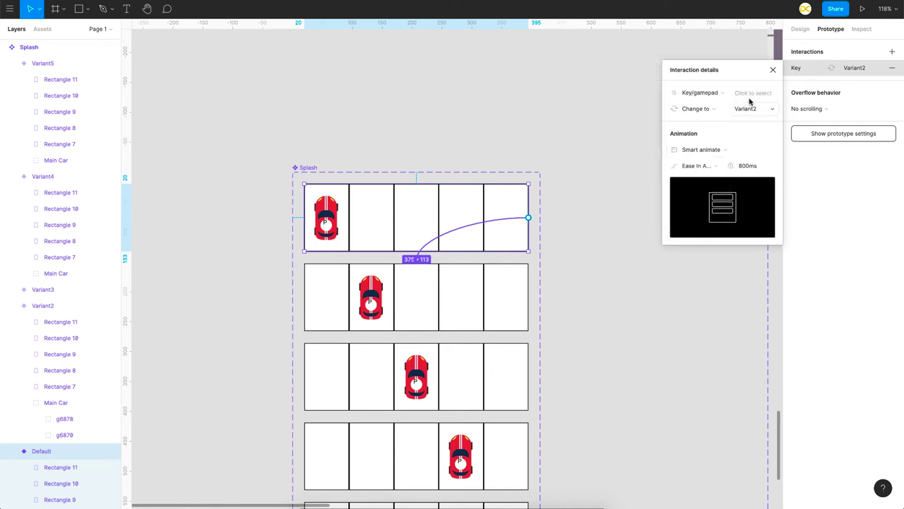
{"action": "left_click", "coordinate": [753, 94]}
{"action": "key", "text": "Right"}
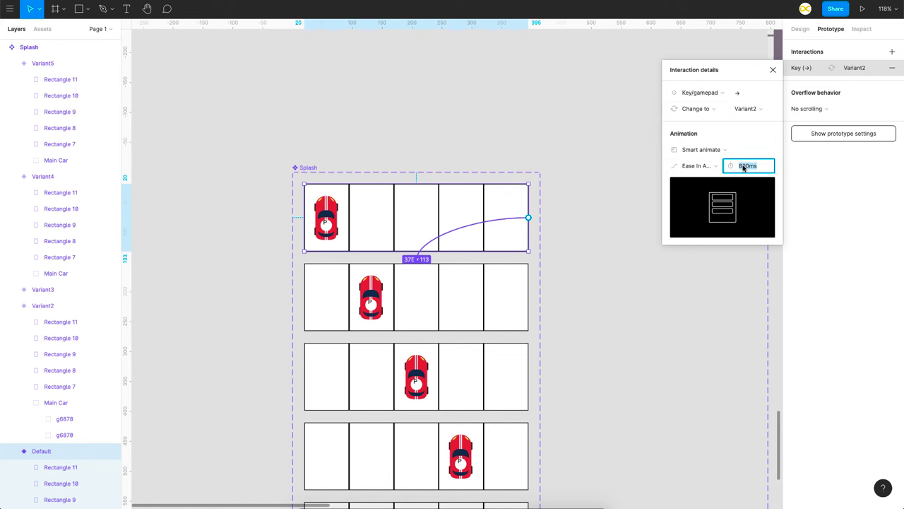
{"action": "type", "text": "300"}
{"action": "key", "text": "Return"}
Connect the Splash component's Variant2 to Variant3 and set the interaction trigger to Key/gamepad
{"action": "left_click", "coordinate": [487, 272]}
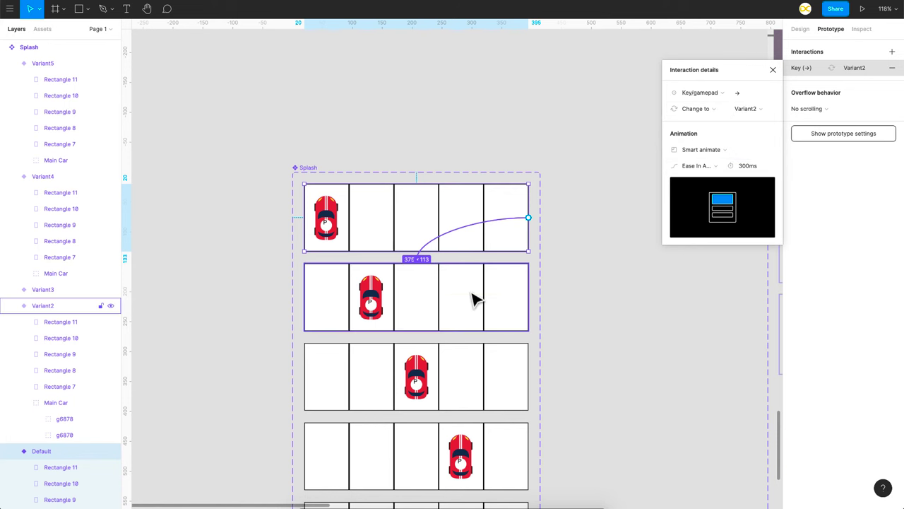
{"action": "left_click_drag", "start_coordinate": [528, 296], "coordinate": [417, 367]}
{"action": "left_click", "coordinate": [696, 92]}
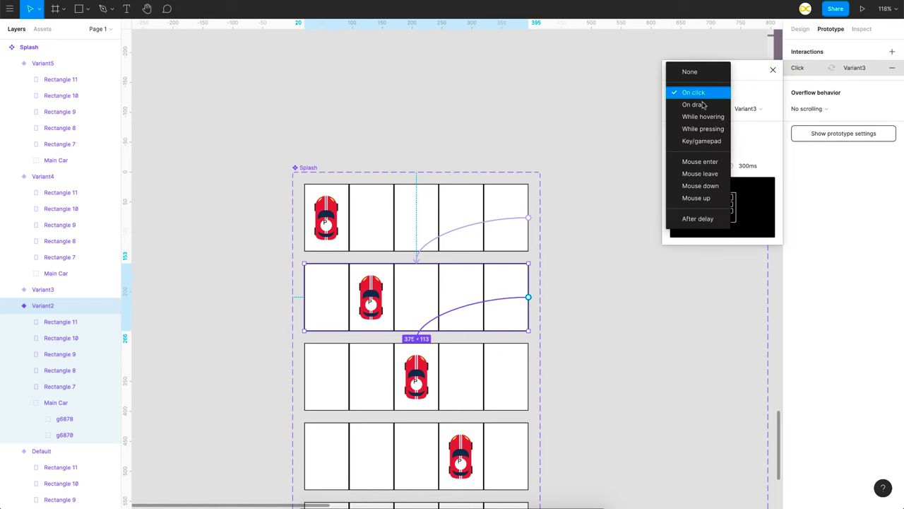
{"action": "left_click", "coordinate": [707, 139]}
{"action": "left_click", "coordinate": [740, 96]}
{"action": "left_click", "coordinate": [601, 188]}
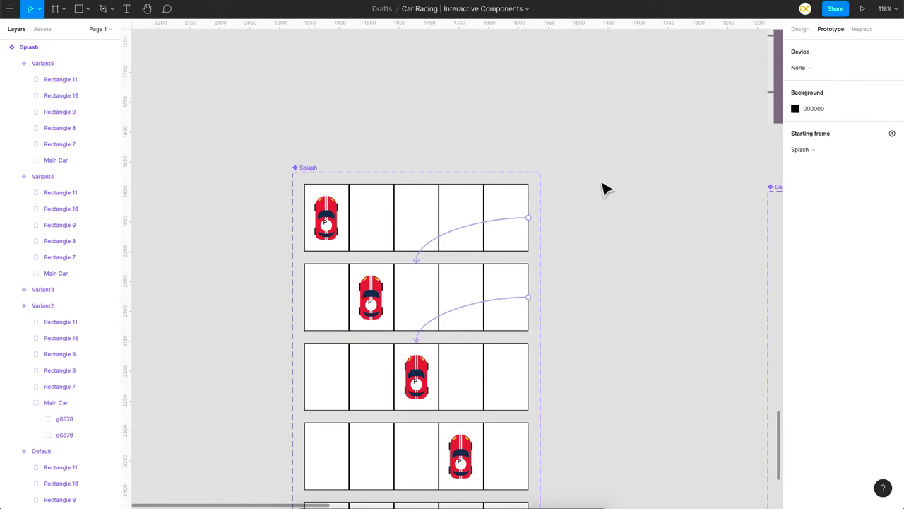
Connect Variant5 back to Variant4 and set its trigger to Key/gamepad with the left arrow key
{"action": "scroll", "coordinate": [476, 389], "scroll_direction": "down", "scroll_amount": 2}
{"action": "scroll", "coordinate": [476, 389], "scroll_direction": "up", "scroll_amount": 2}
{"action": "scroll", "coordinate": [455, 296], "scroll_direction": "down", "scroll_amount": 1}
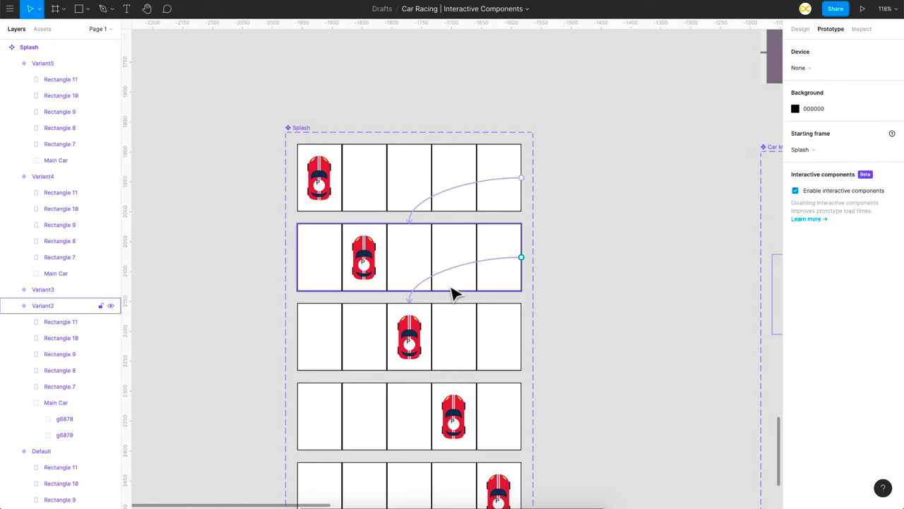
{"action": "scroll", "coordinate": [456, 295], "scroll_direction": "down", "scroll_amount": 2}
{"action": "left_click", "coordinate": [485, 435]}
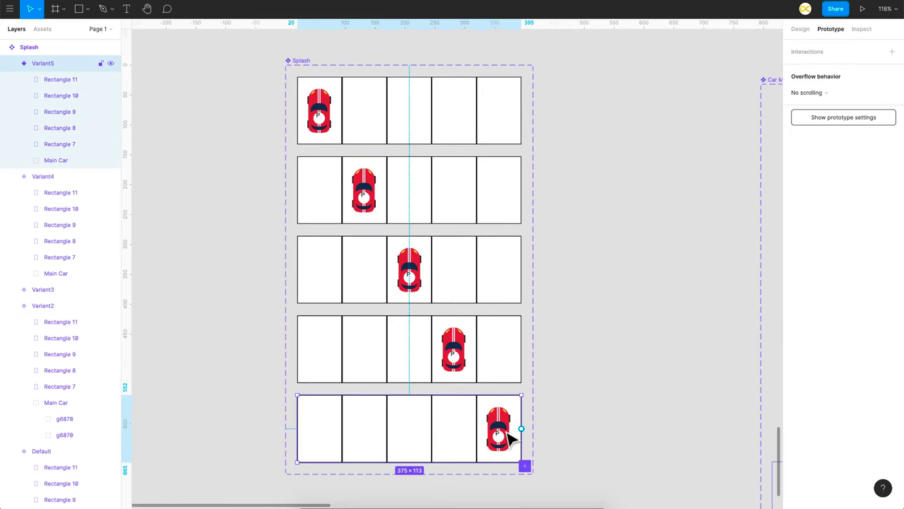
{"action": "left_click_drag", "start_coordinate": [521, 428], "coordinate": [474, 363]}
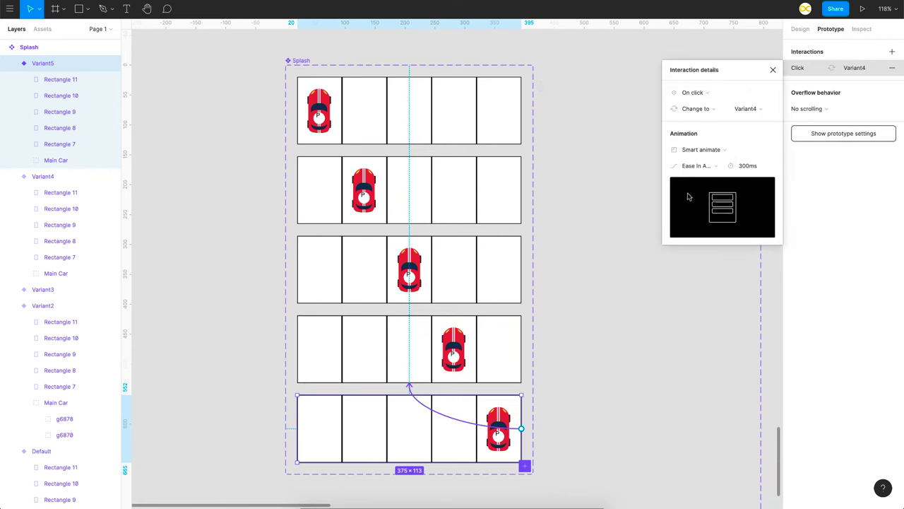
{"action": "left_click", "coordinate": [692, 93]}
{"action": "left_click", "coordinate": [701, 140]}
{"action": "key", "text": "Left"}
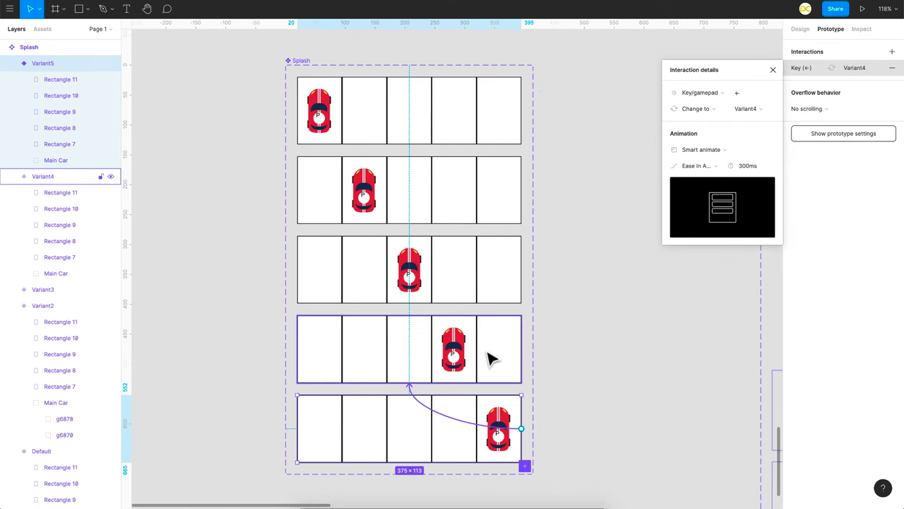
Connect Variant4 of the Splash component back to Variant3 with a prototype interaction
{"action": "left_click", "coordinate": [492, 359]}
{"action": "left_click_drag", "start_coordinate": [521, 351], "coordinate": [481, 286]}
{"action": "left_click", "coordinate": [575, 279]}
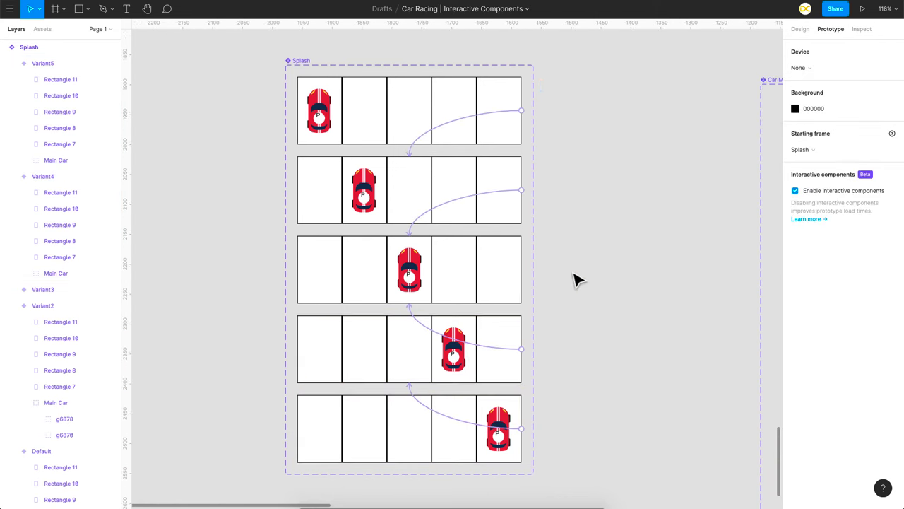
Remove the black outlines from the lane rectangles in all five variants of the Splash component
{"action": "left_click_drag", "start_coordinate": [562, 87], "coordinate": [329, 424]}
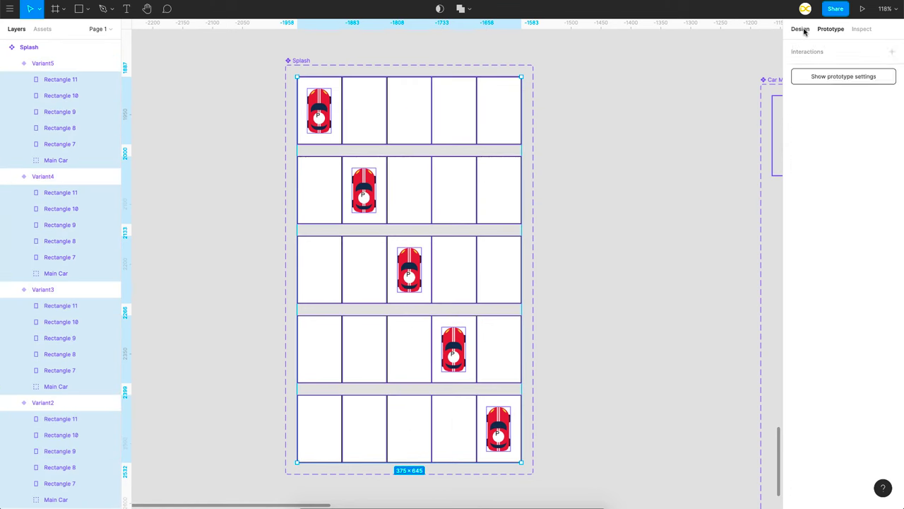
{"action": "left_click", "coordinate": [800, 29]}
{"action": "left_click", "coordinate": [891, 401]}
{"action": "left_click", "coordinate": [573, 290]}
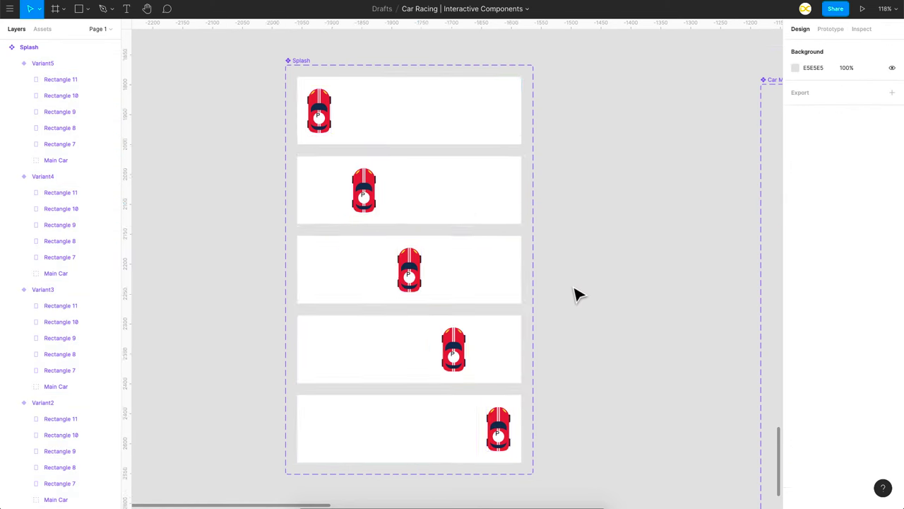
Examine the finished Car Movement component's variants and their left and right arrow key connections
{"action": "scroll", "coordinate": [575, 285], "scroll_direction": "down", "scroll_amount": 3}
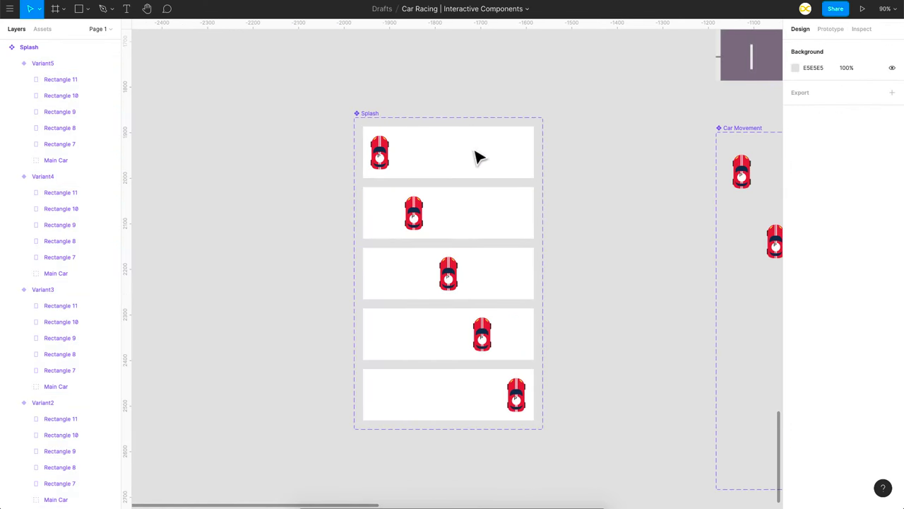
{"action": "scroll", "coordinate": [475, 274], "scroll_direction": "right", "scroll_amount": 5}
{"action": "left_click", "coordinate": [525, 183]}
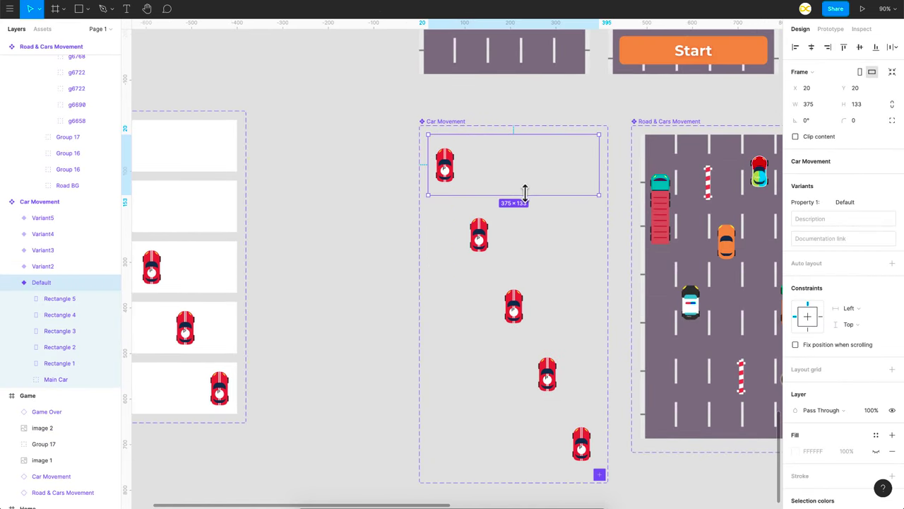
{"action": "key", "text": "shift+e"}
{"action": "left_click", "coordinate": [560, 248]}
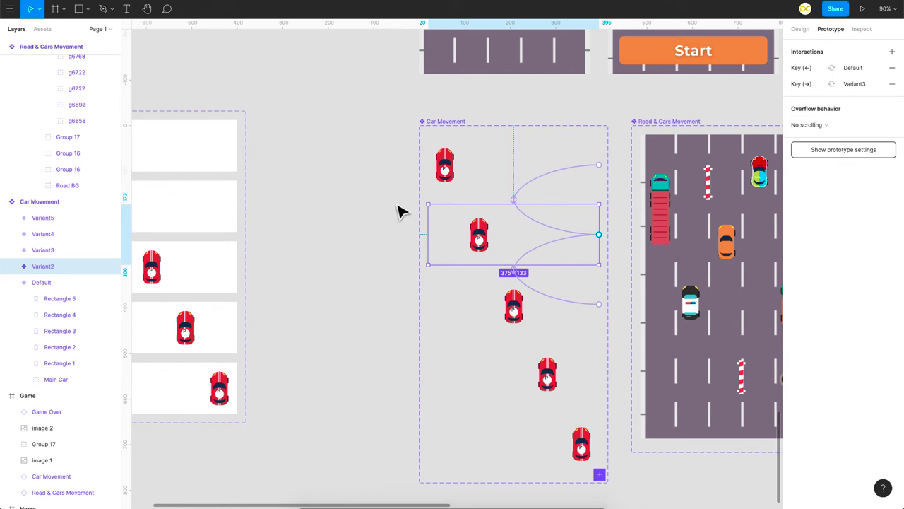
{"action": "left_click_drag", "start_coordinate": [384, 177], "coordinate": [456, 403]}
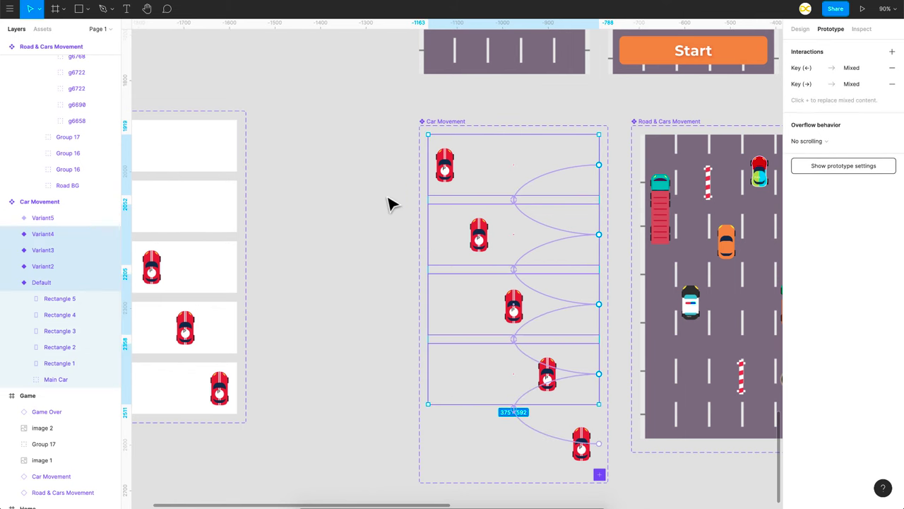
{"action": "left_click_drag", "start_coordinate": [394, 175], "coordinate": [483, 403]}
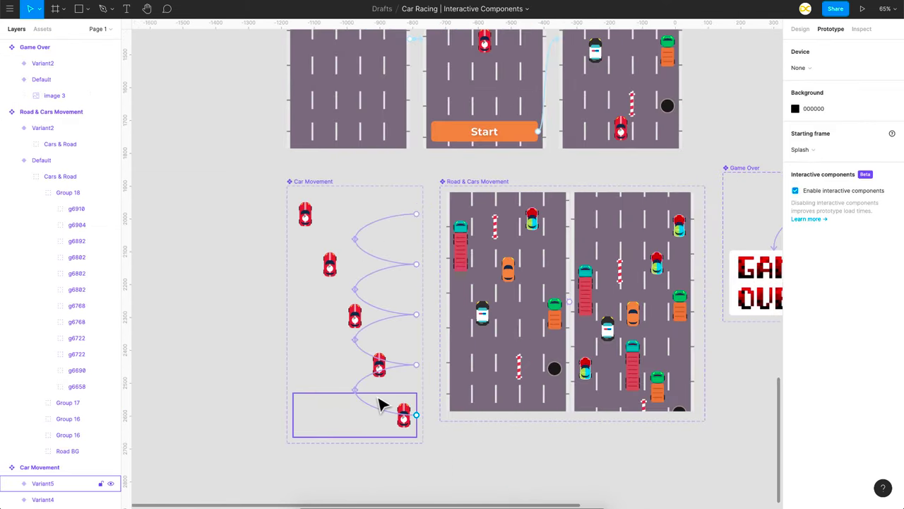
Turn off Clip content for both variants of the Road & Cars Movement component
{"action": "scroll", "coordinate": [379, 404], "scroll_direction": "right", "scroll_amount": 3}
{"action": "left_click", "coordinate": [447, 301]}
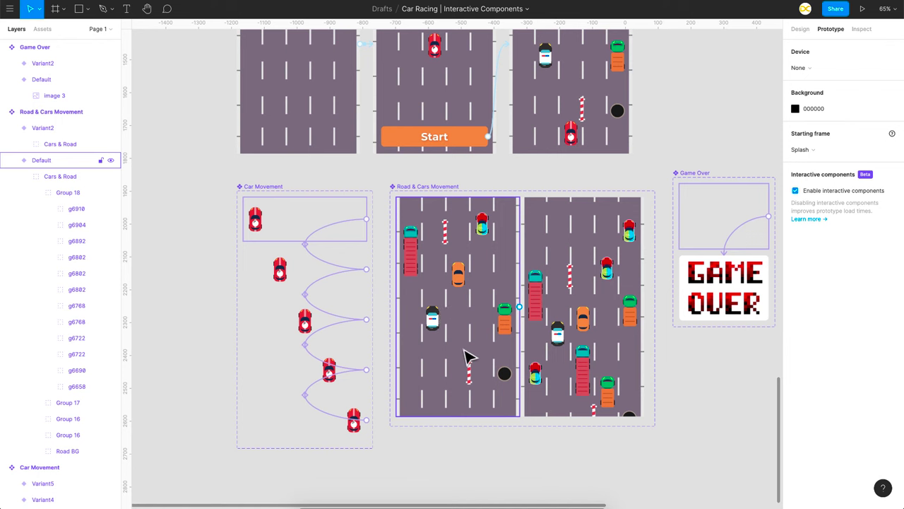
{"action": "left_click", "coordinate": [602, 320]}
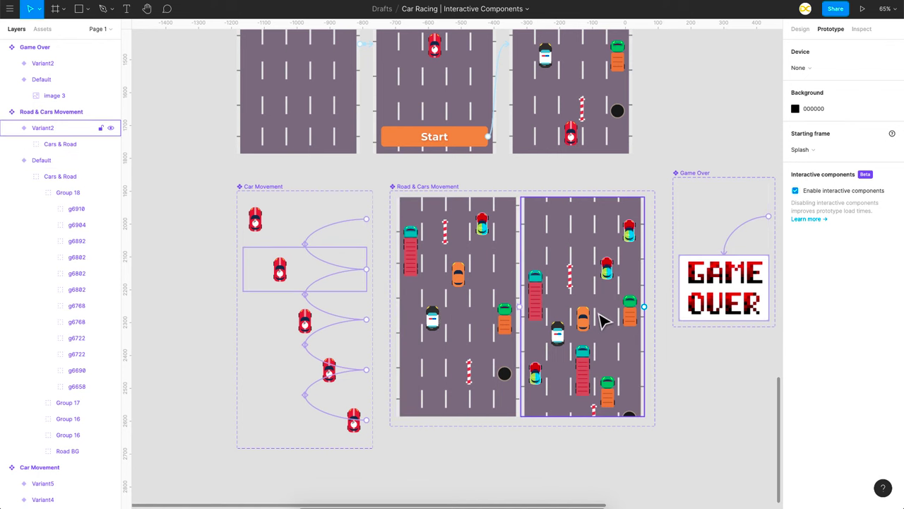
{"action": "left_click", "coordinate": [486, 333]}
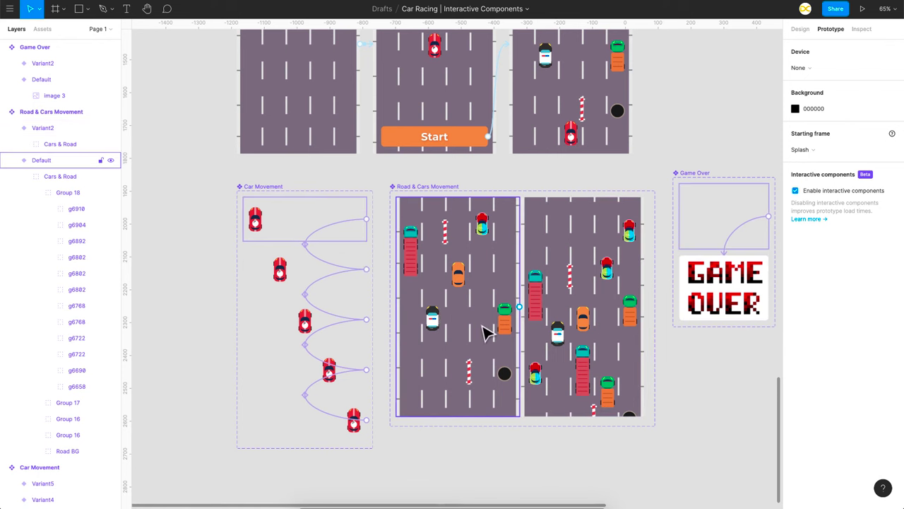
{"action": "left_click", "coordinate": [530, 264]}
{"action": "scroll", "coordinate": [530, 263], "scroll_direction": "down", "scroll_amount": 3}
{"action": "left_click", "coordinate": [513, 304], "text": "shift"}
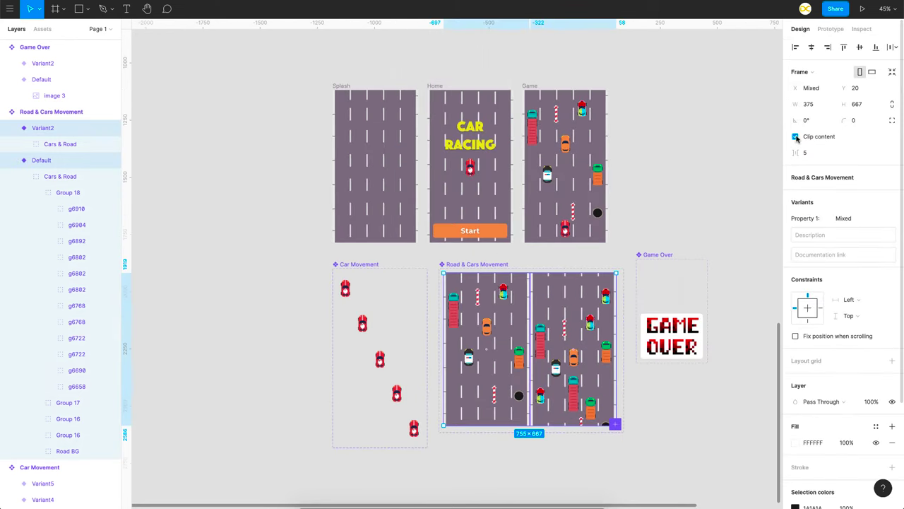
{"action": "scroll", "coordinate": [533, 261], "scroll_direction": "down", "scroll_amount": 3}
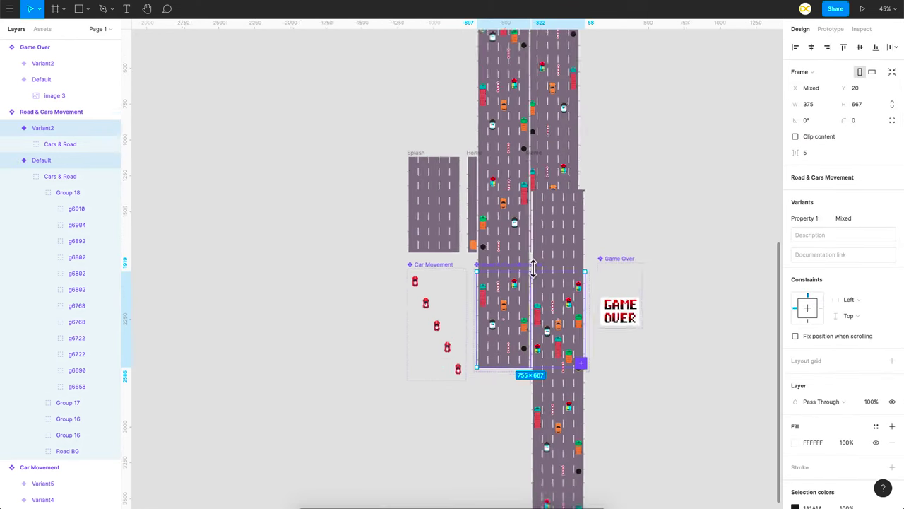
Try moving the Cars & Road group of the Default variant out of its frame, and undo the move
{"action": "left_click", "coordinate": [511, 384]}
{"action": "left_click", "coordinate": [505, 305]}
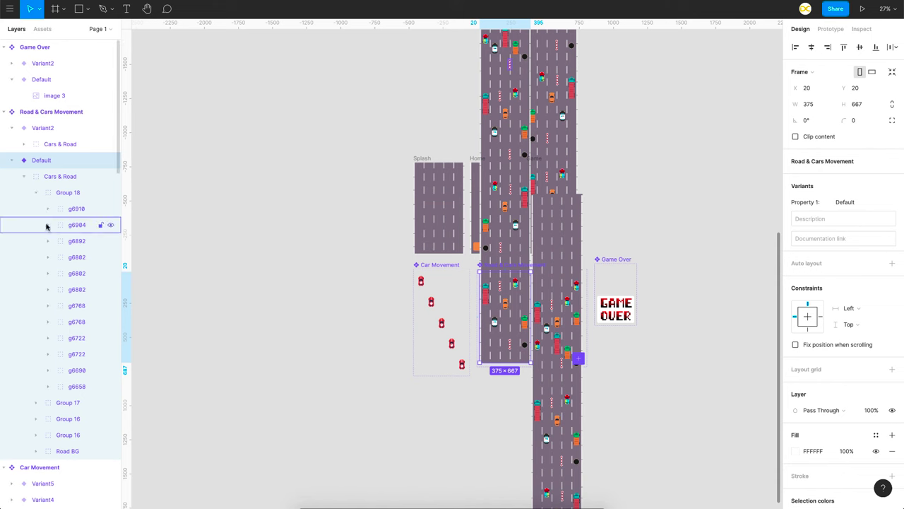
{"action": "left_click", "coordinate": [51, 177]}
{"action": "left_click_drag", "start_coordinate": [510, 196], "coordinate": [480, 244]}
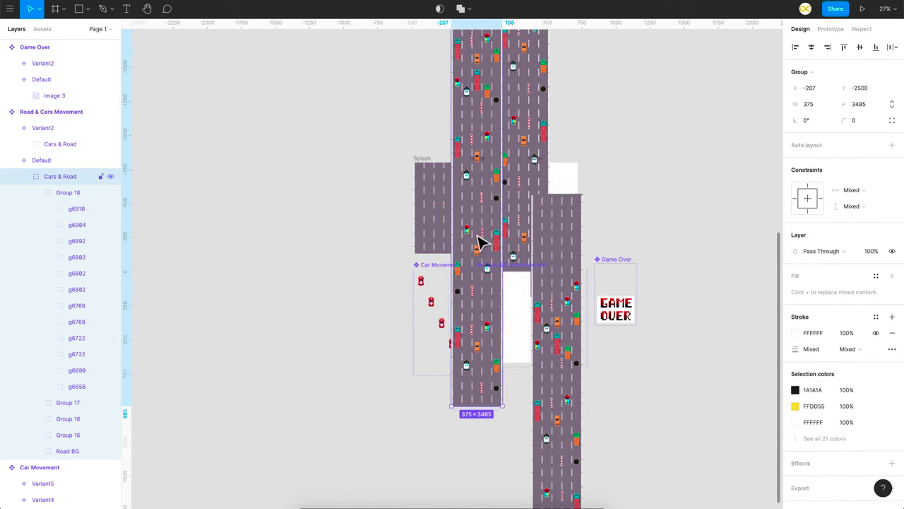
{"action": "key", "text": "ctrl+z"}
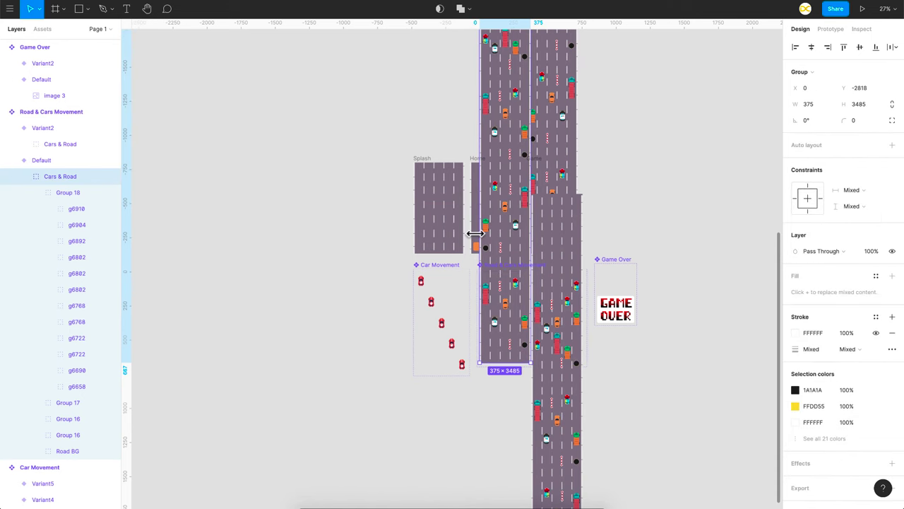
Examine Variant2's full road artwork beyond its frame and restore content clipping on both Road & Cars Movement variants
{"action": "left_click", "coordinate": [575, 360]}
{"action": "scroll", "coordinate": [575, 324], "scroll_direction": "down", "scroll_amount": 3}
{"action": "scroll", "coordinate": [575, 323], "scroll_direction": "right", "scroll_amount": 1}
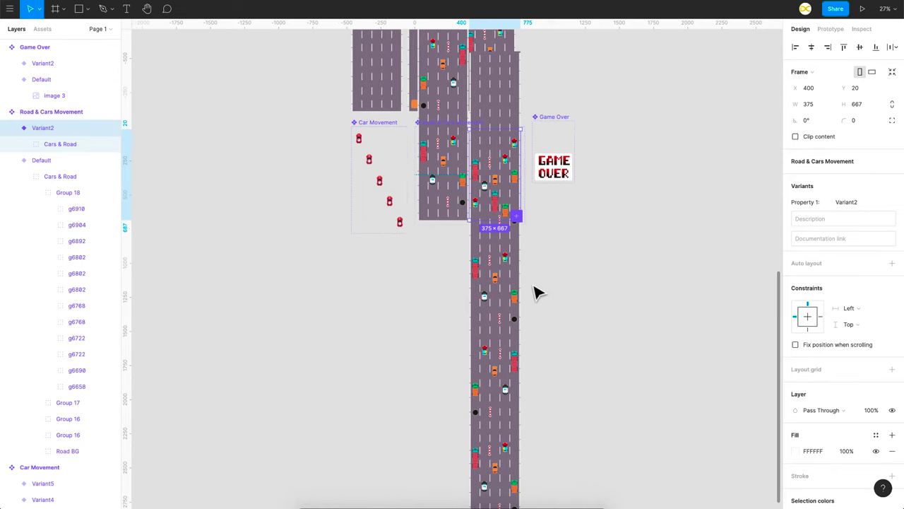
{"action": "scroll", "coordinate": [491, 412], "scroll_direction": "up", "scroll_amount": 3}
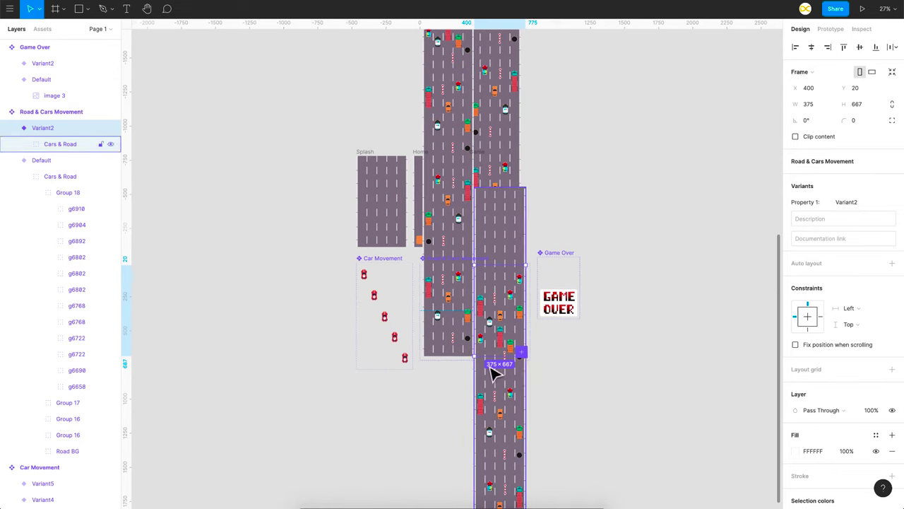
{"action": "key", "text": "Escape"}
{"action": "scroll", "coordinate": [460, 250], "scroll_direction": "up", "scroll_amount": 5}
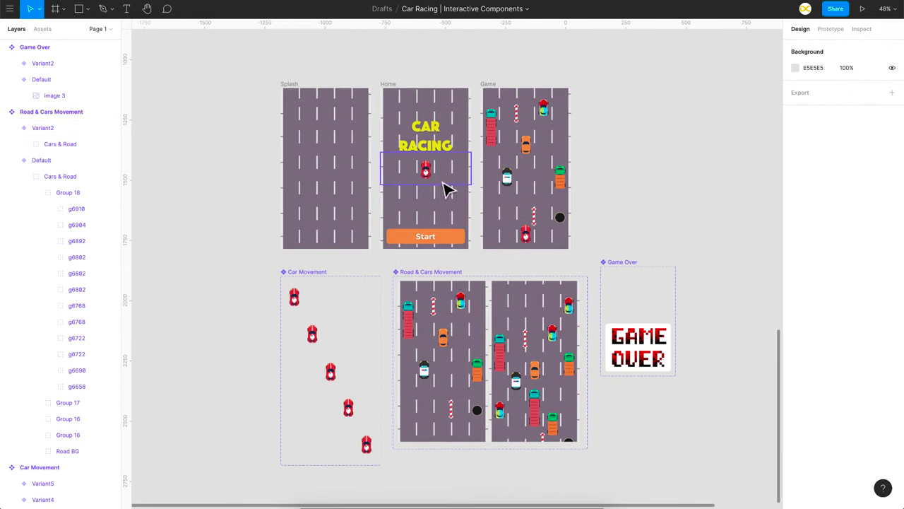
Examine the Car Movement instance in the Game frame and the Start button's interaction in the Home frame
{"action": "left_click", "coordinate": [539, 242]}
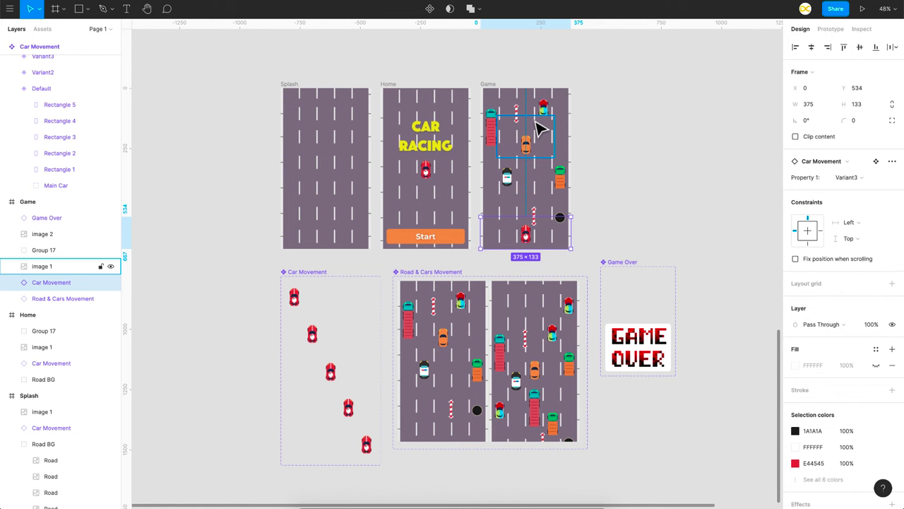
{"action": "left_click", "coordinate": [611, 186]}
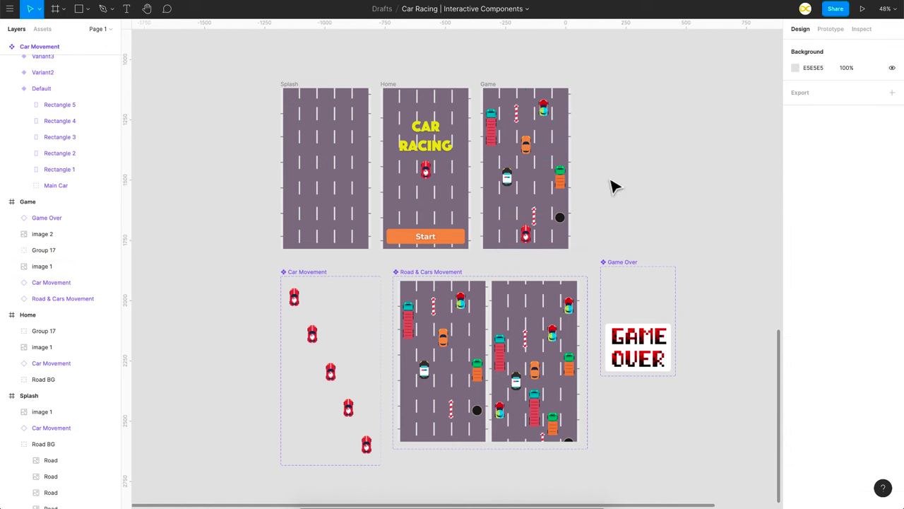
{"action": "left_click", "coordinate": [432, 240]}
{"action": "left_click", "coordinate": [831, 29]}
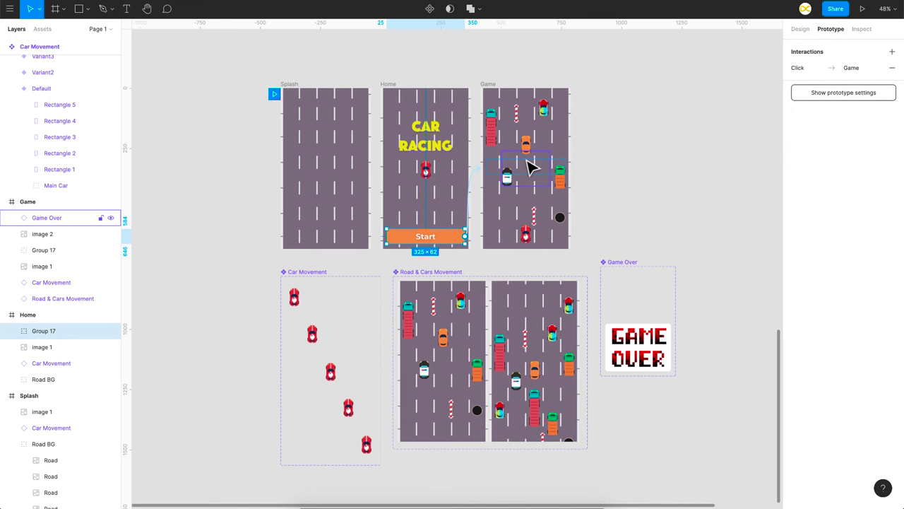
{"action": "left_click", "coordinate": [613, 180]}
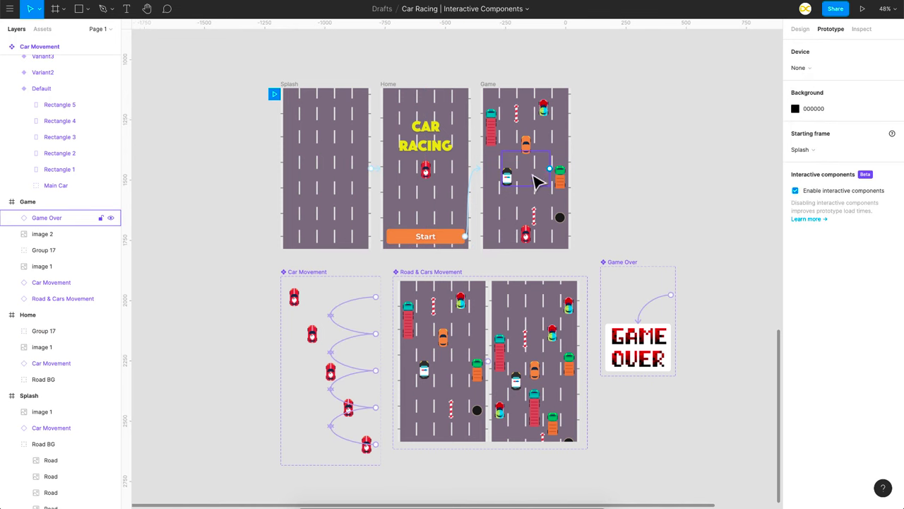
Inspect the interaction details between the Game Over component's Default variant and Variant2
{"action": "left_click", "coordinate": [626, 303]}
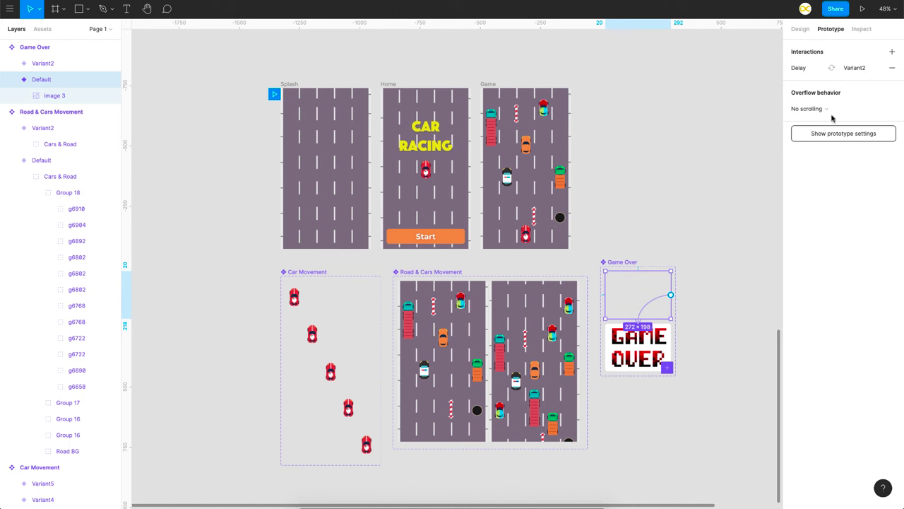
{"action": "left_click", "coordinate": [844, 70]}
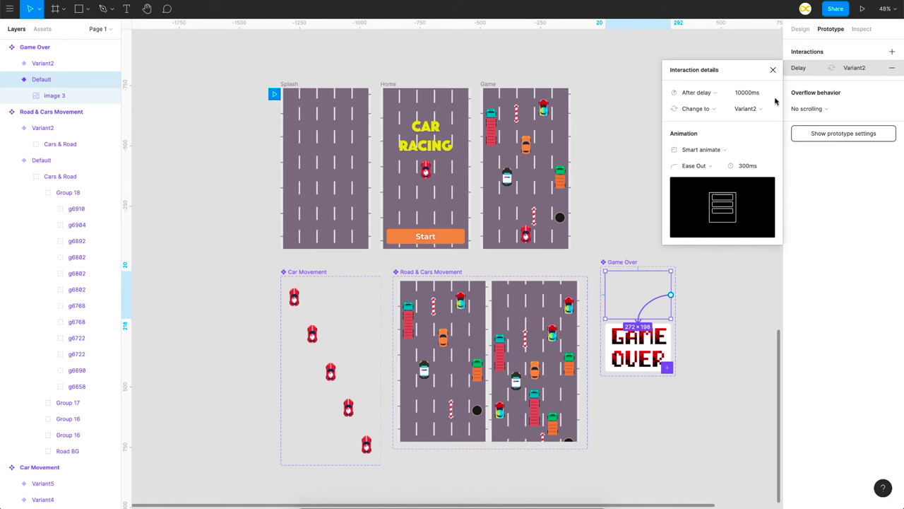
{"action": "left_click", "coordinate": [634, 189]}
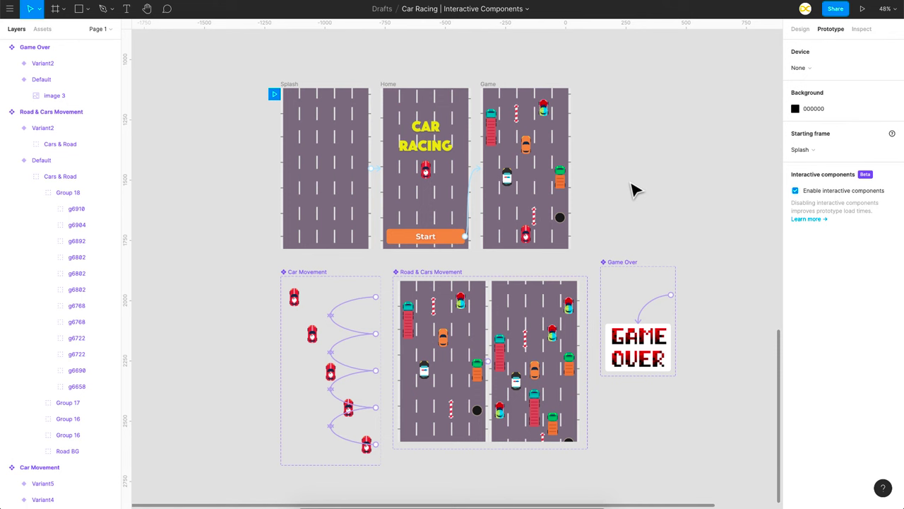